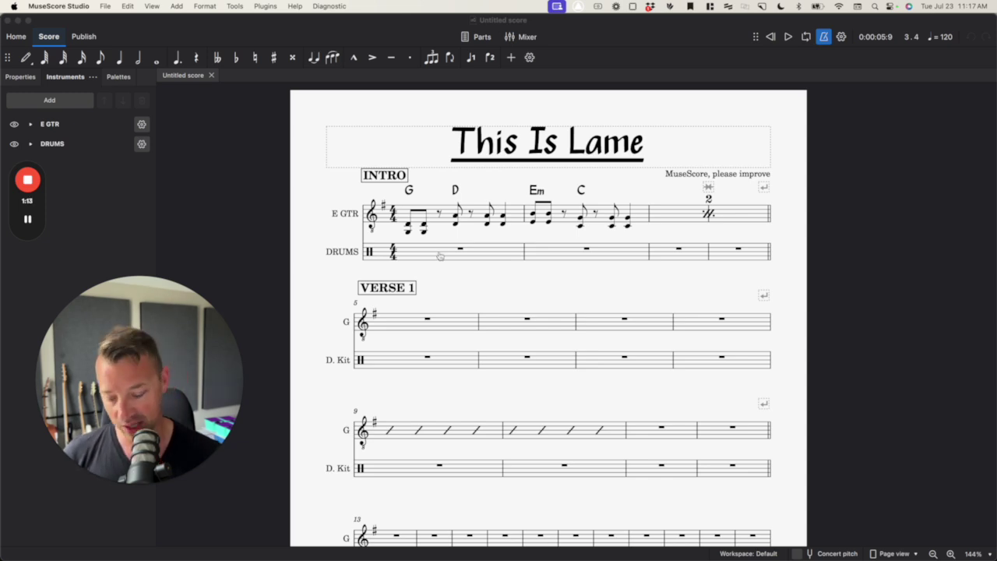
In Sibelius, enter drum bar 1's quarters G, C up an octave, F down, C up, then return to MuseScore
key(super+Tab)
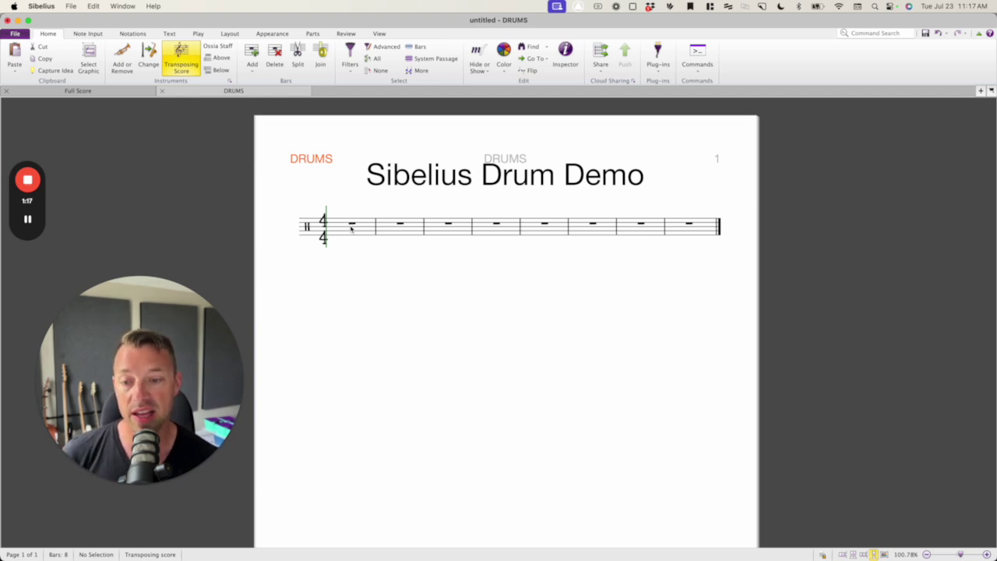
click(351, 226)
key(n)
key(g)
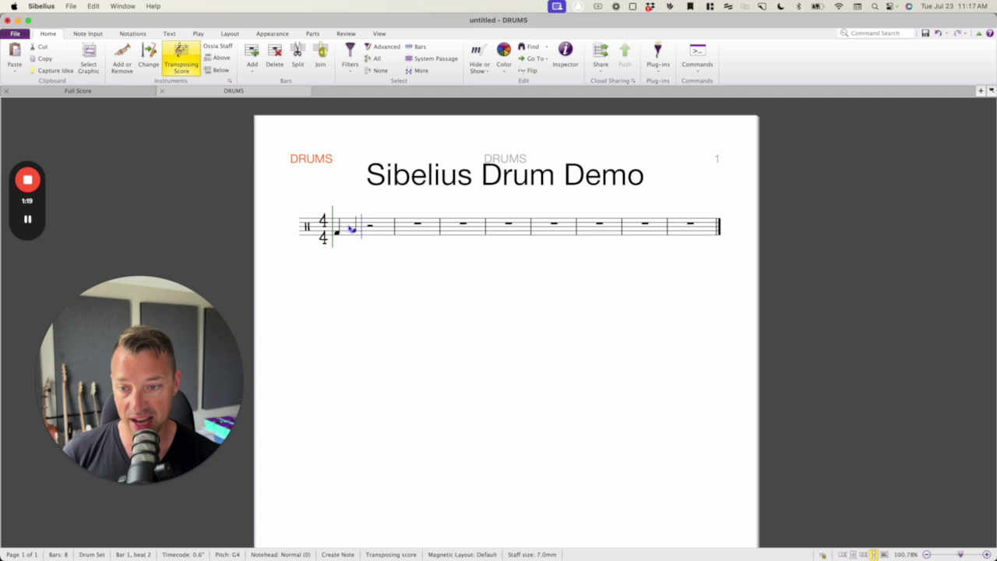
key(Escape)
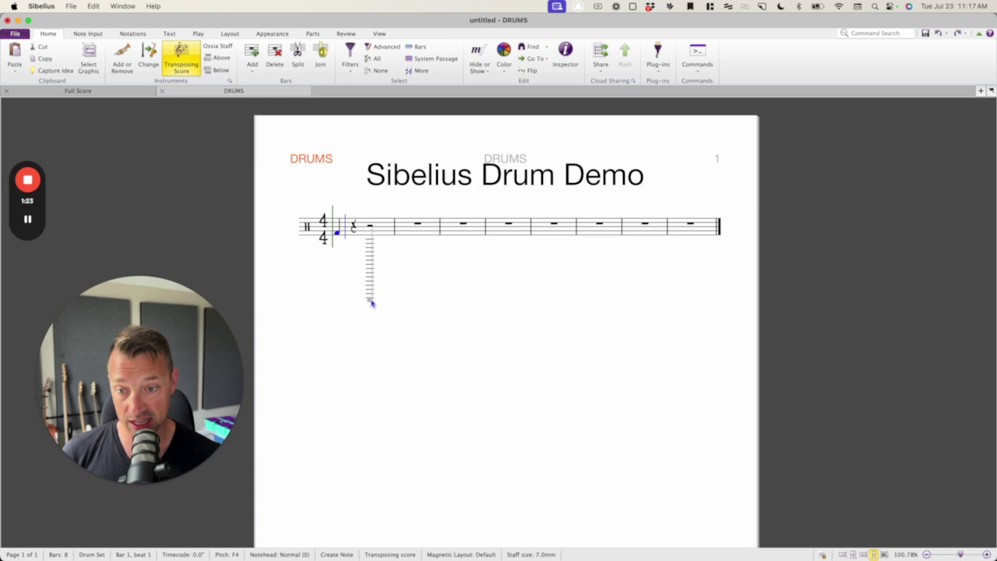
key(c)
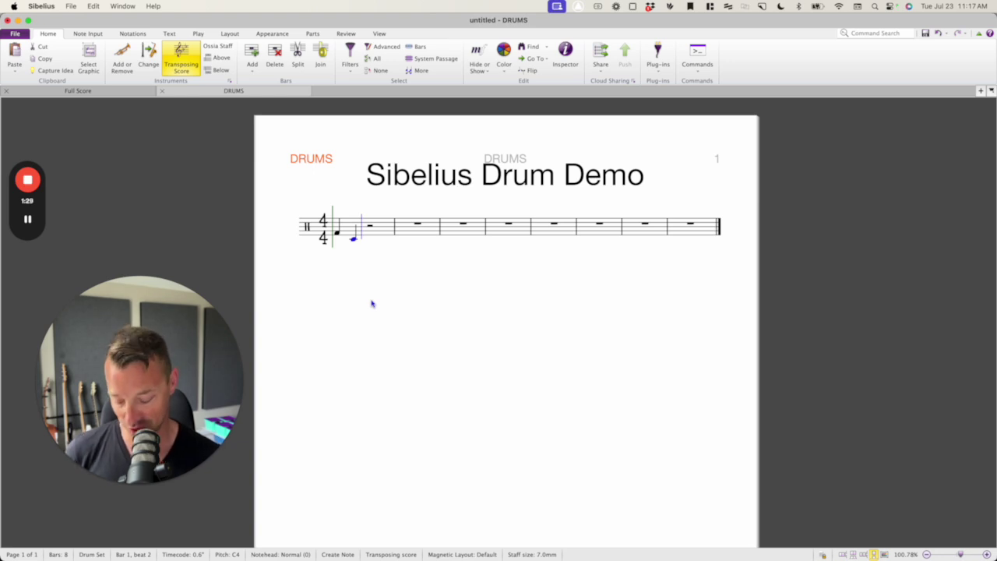
key(super+Up)
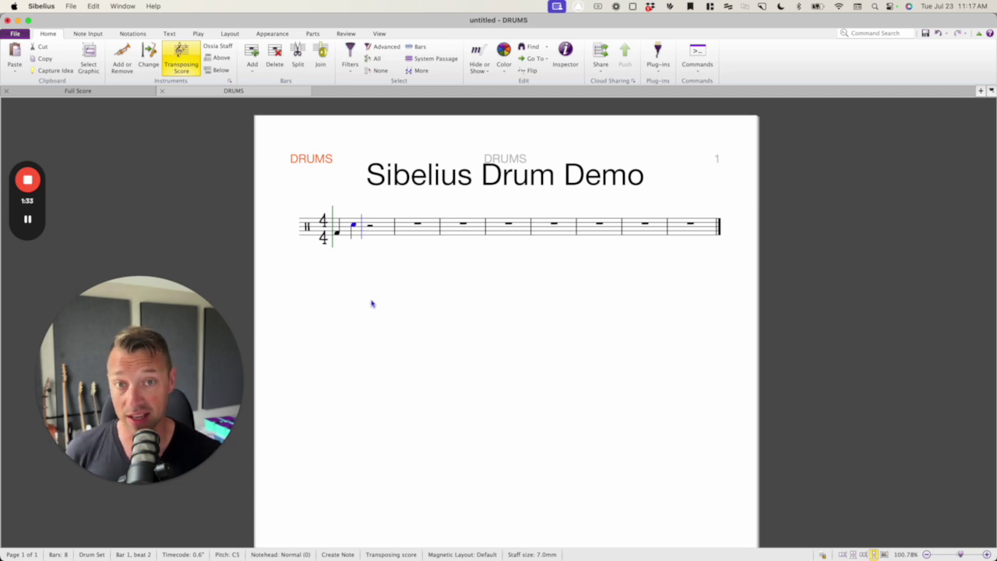
key(f)
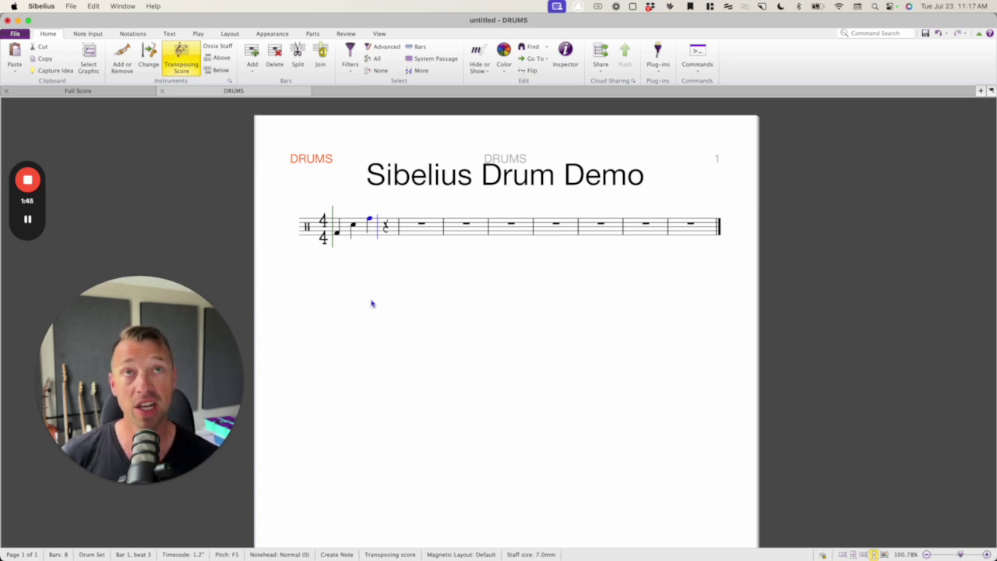
key(super+Down)
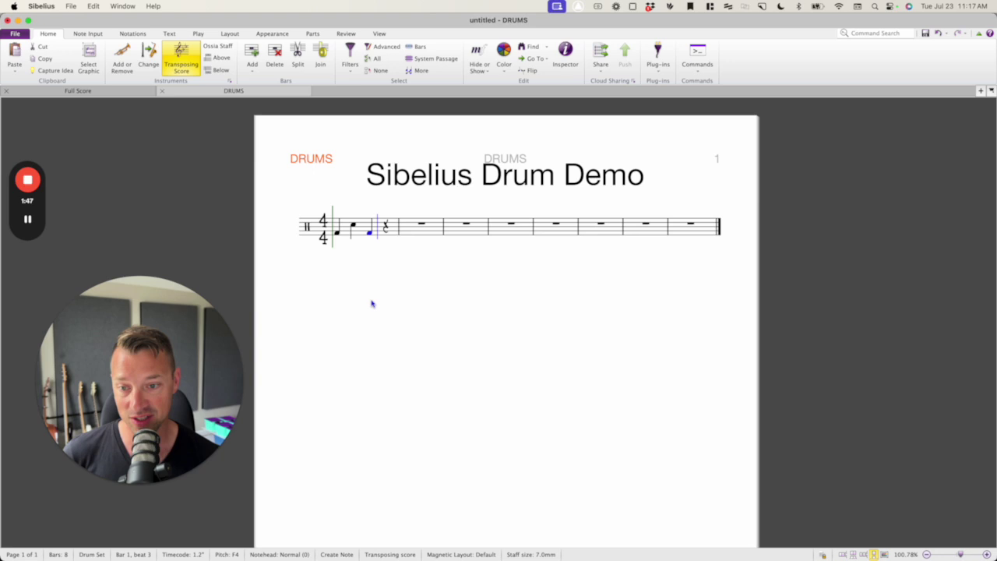
key(c)
key(super+Up)
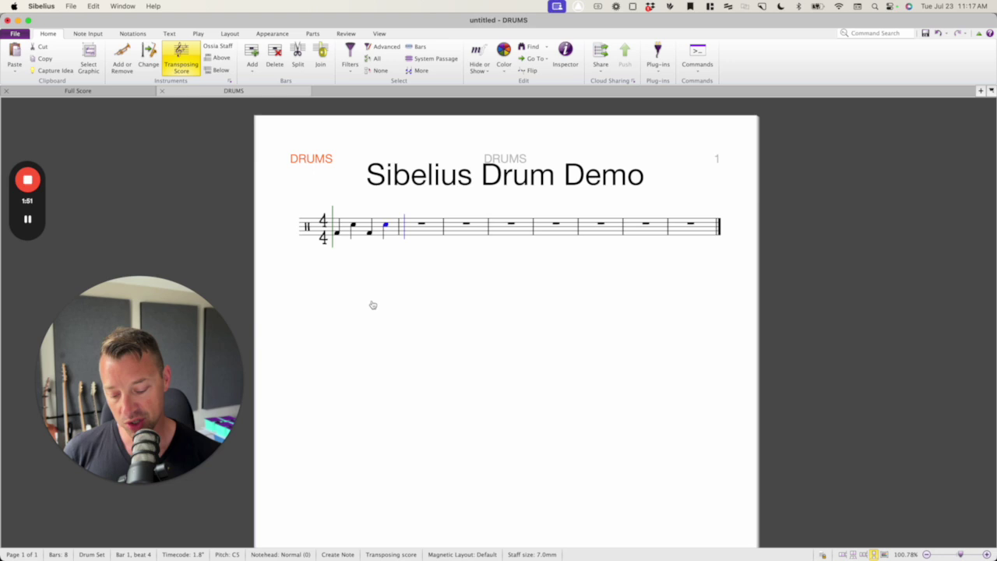
key(super+Tab)
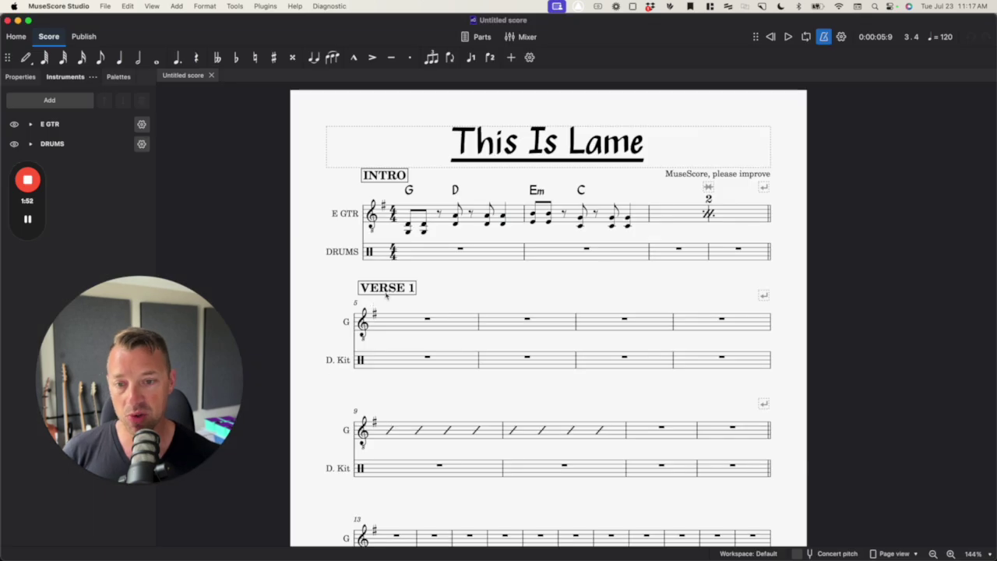
Hide the E GTR staff and fill drum measure 1 with closed hi-hat eighths
click(15, 126)
click(418, 211)
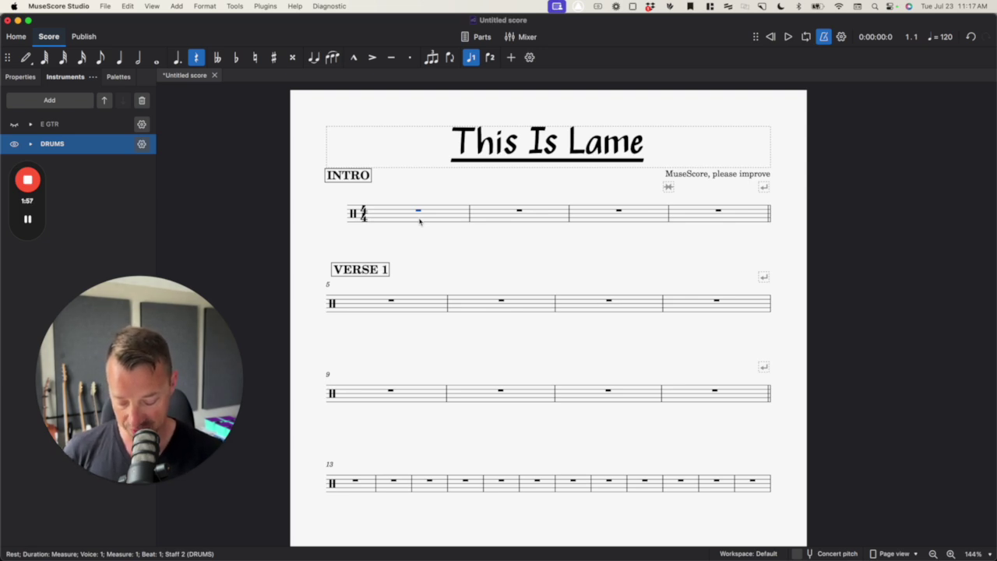
key(4)
key(n)
key(g)
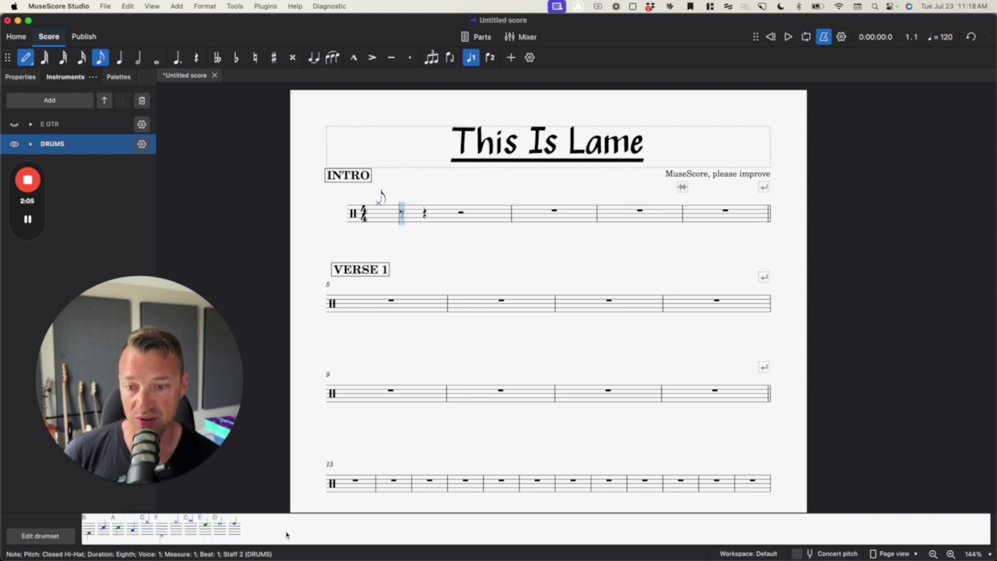
key(g)
key(g)
key(g)
key(g)
key(g)
key(g)
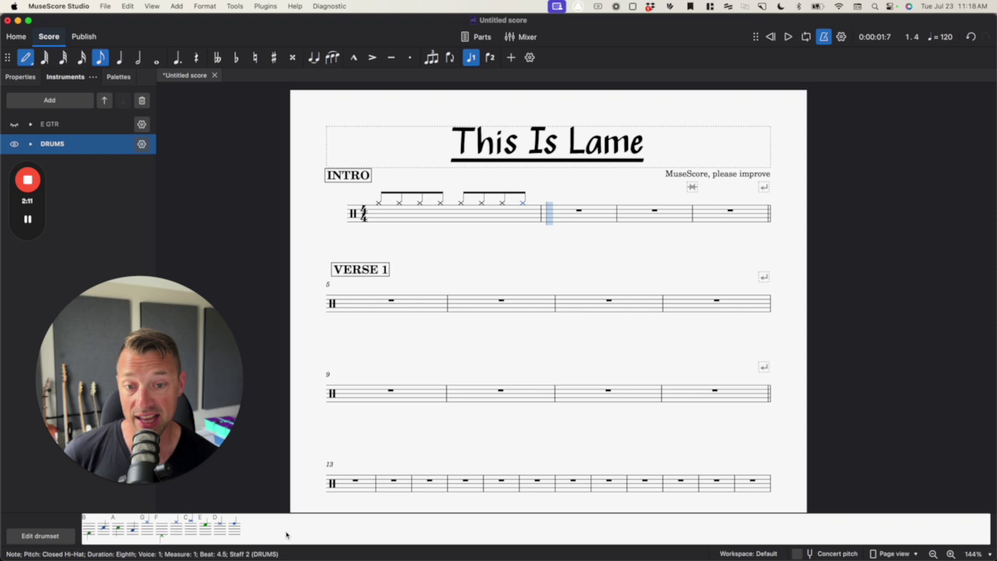
key(Escape)
Add voice-2 quarters beneath: bass drum on beats 1 and 3, snare on beats 2 and 4
click(379, 204)
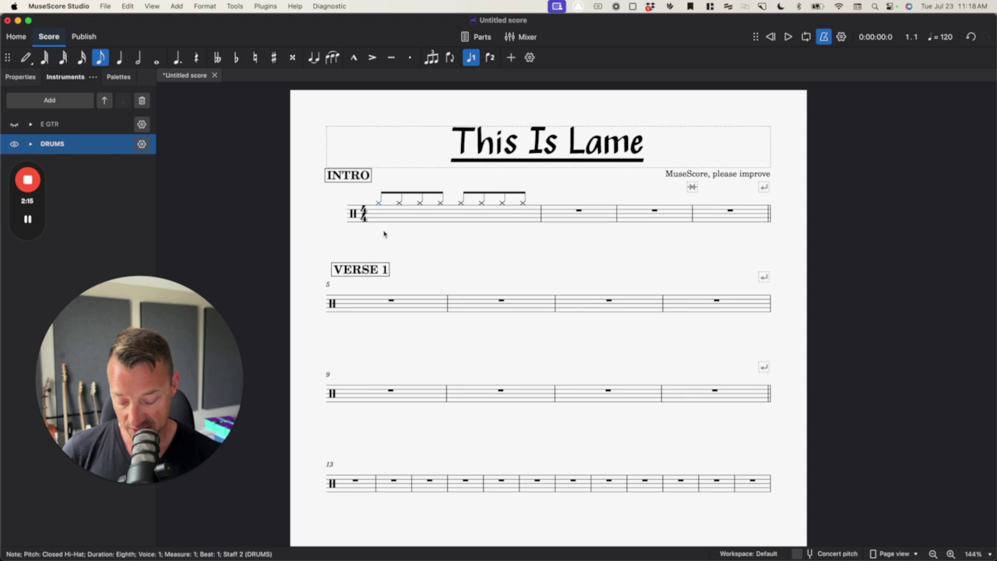
key(n)
key(super+alt+2)
key(b)
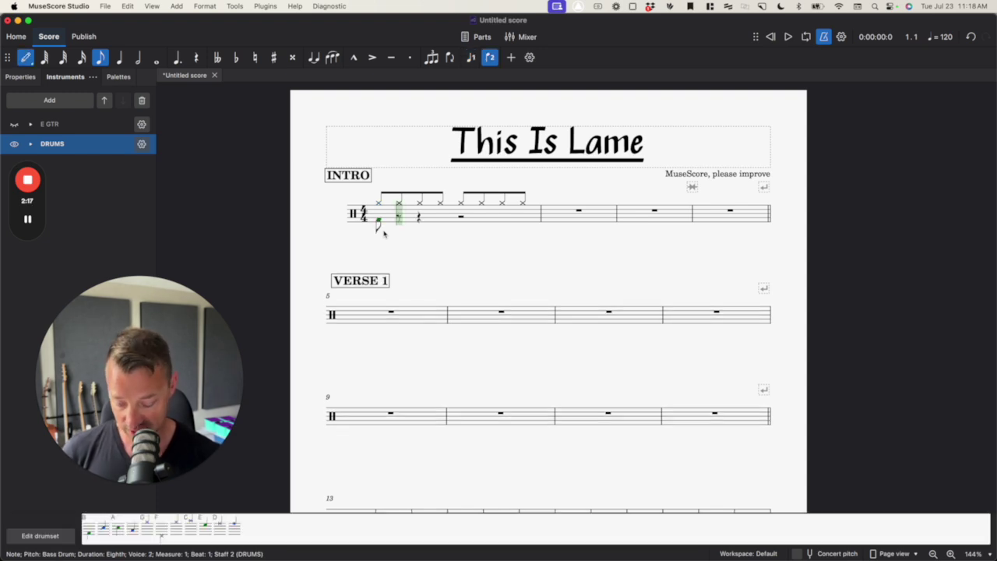
key(super+z)
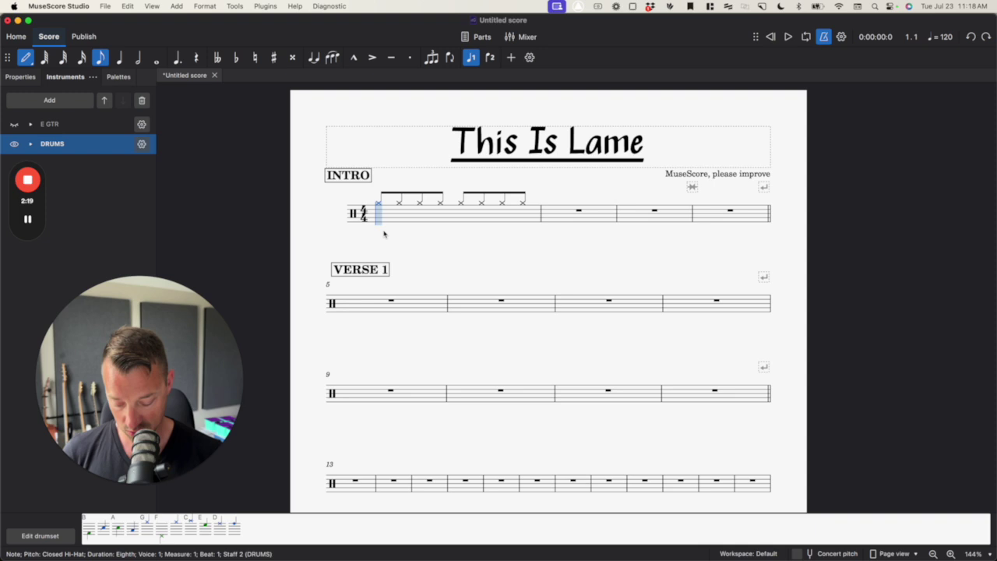
key(5)
key(super+alt+2)
key(b)
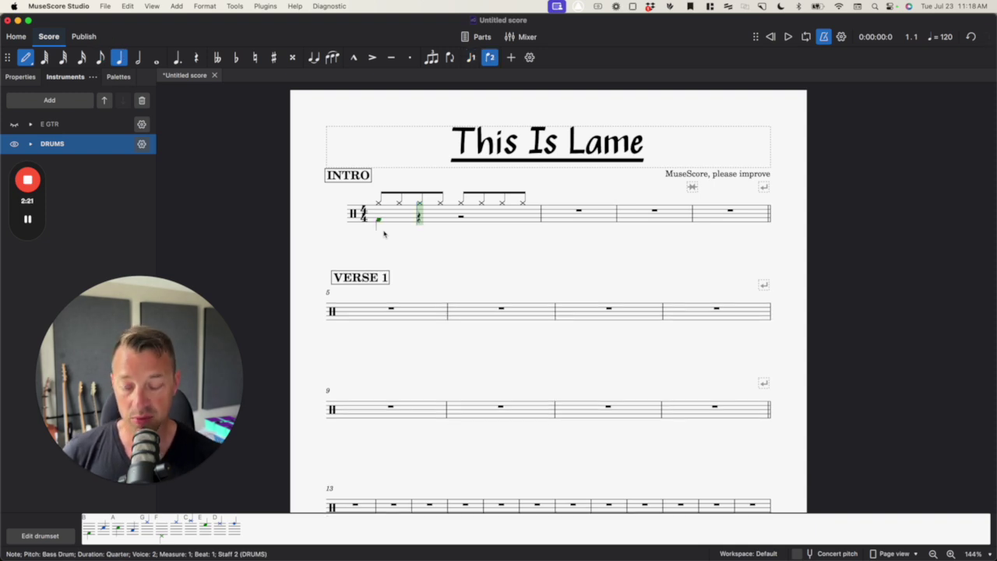
key(super+alt+1)
key(c)
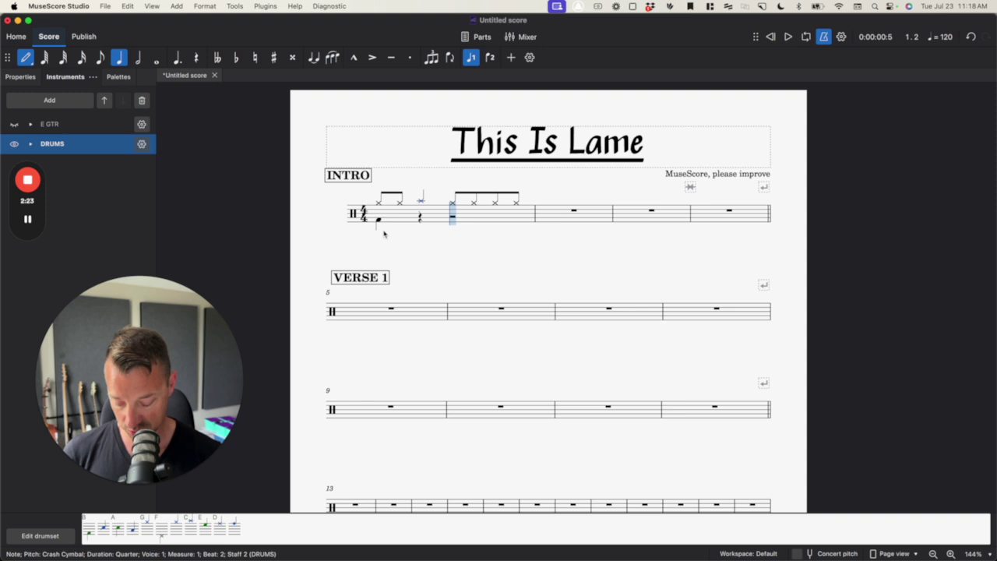
key(super+z)
key(super+alt+2)
key(a)
key(b)
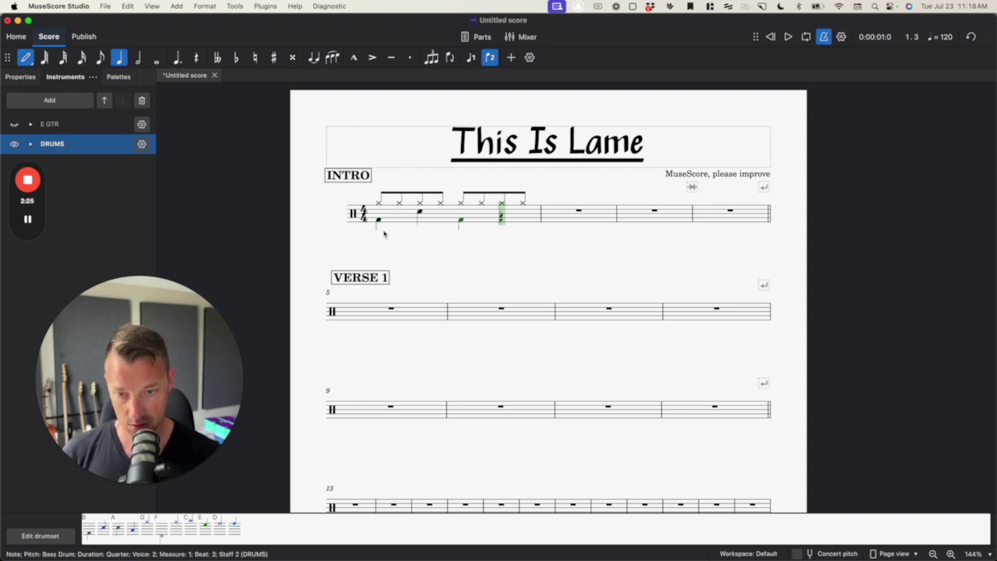
key(a)
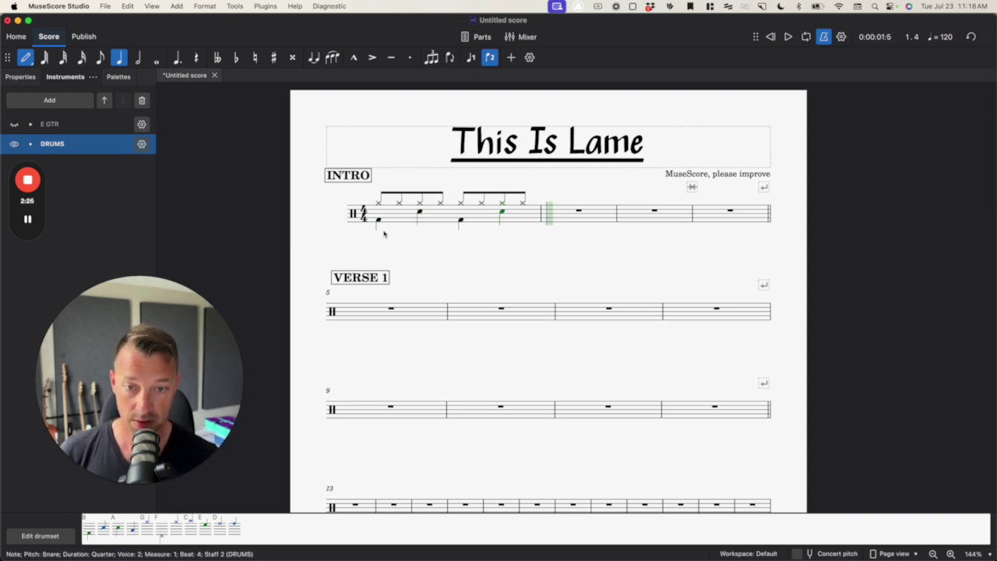
click(41, 536)
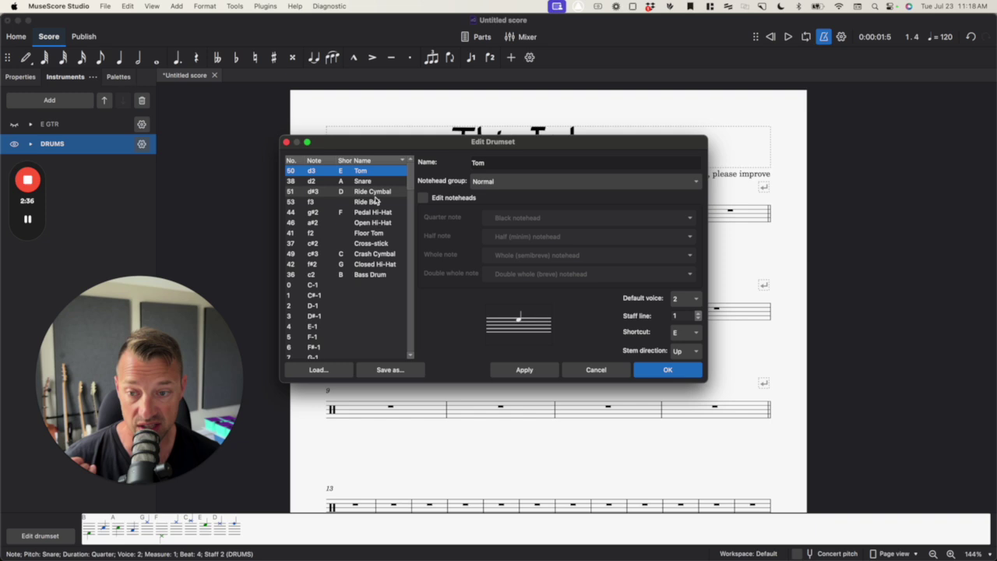
click(381, 264)
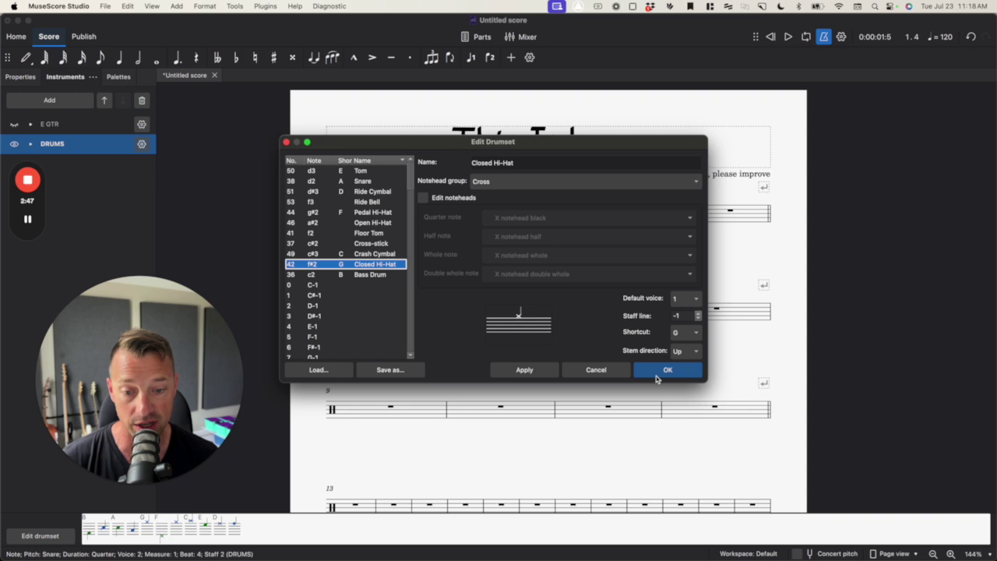
click(344, 275)
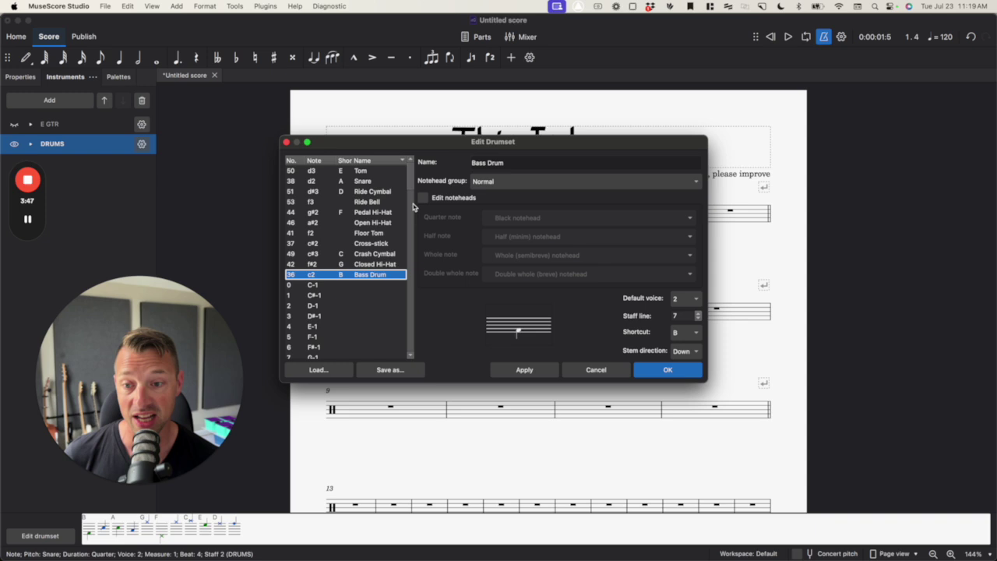
click(355, 171)
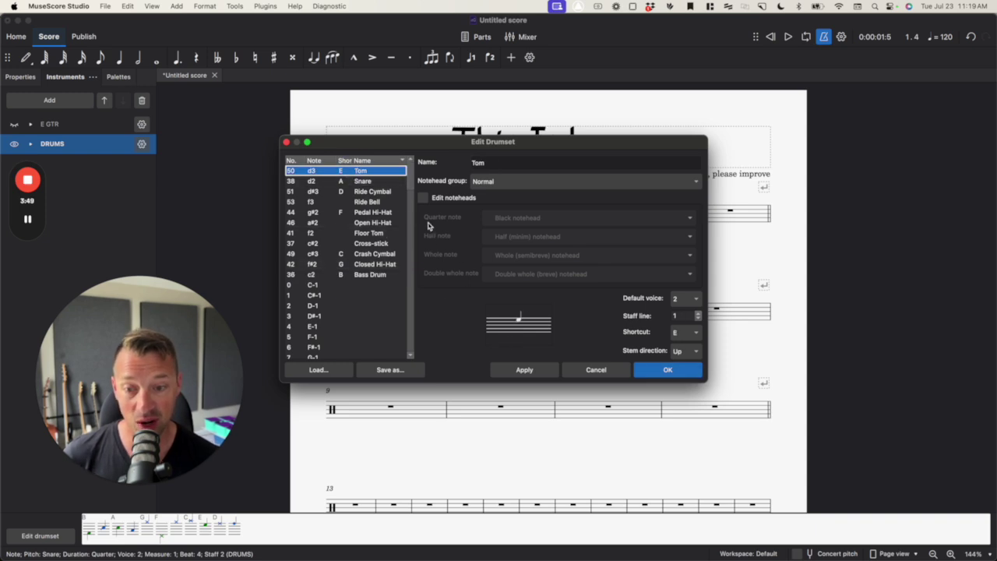
click(370, 233)
click(372, 223)
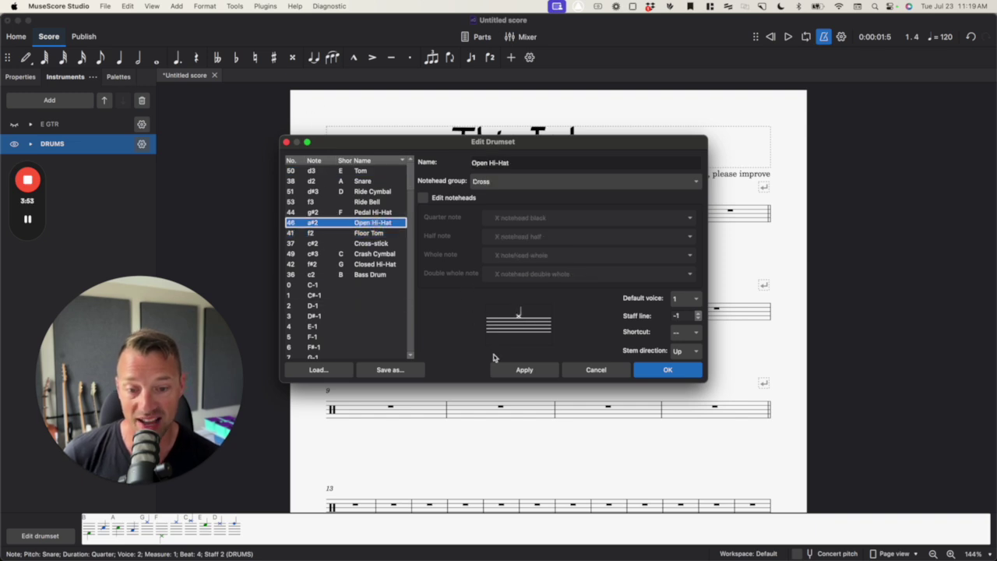
click(666, 371)
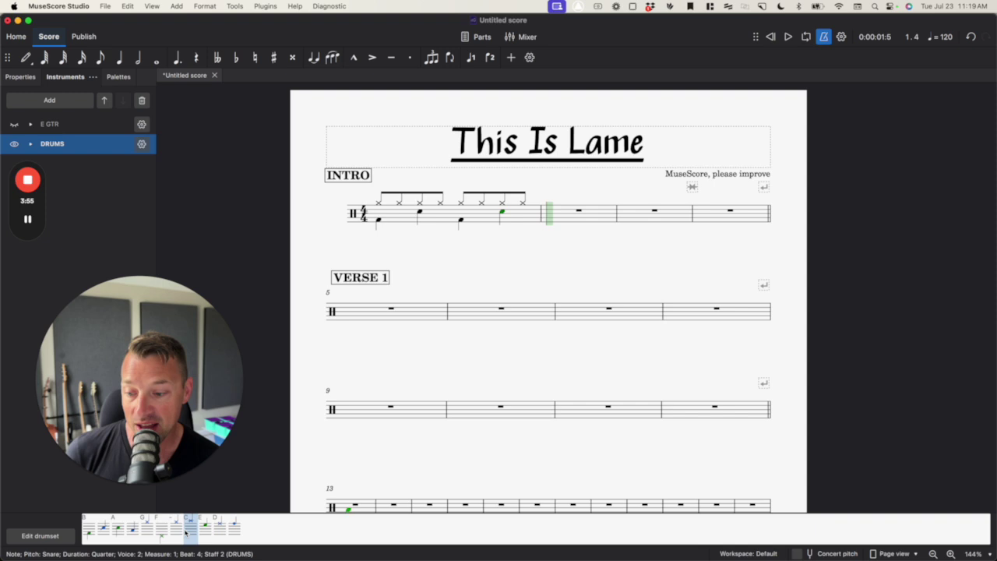
Try an open hi-hat at measure 1's end, undo it, and select the last closed hi-hat
click(173, 532)
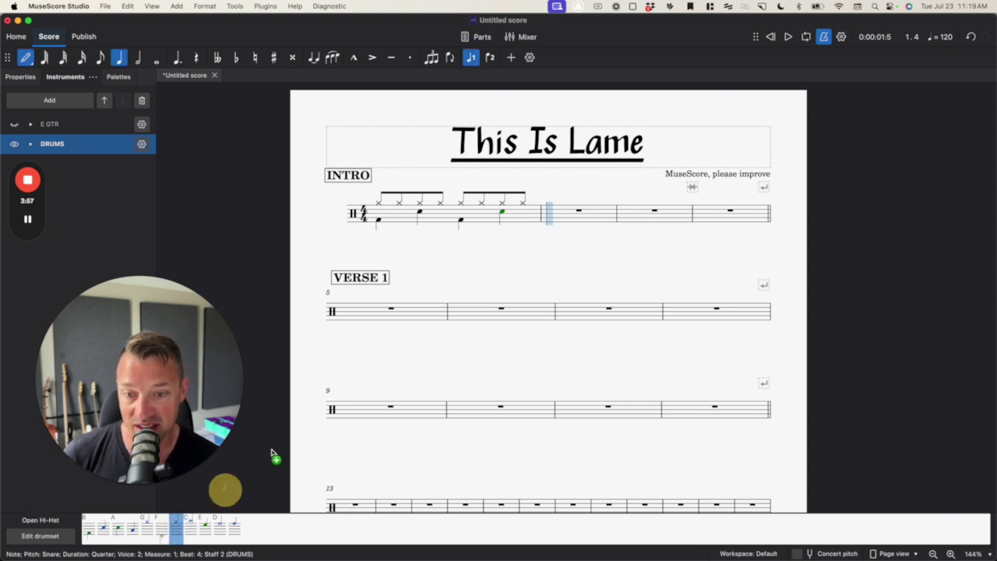
click(523, 204)
key(super+z)
key(Escape)
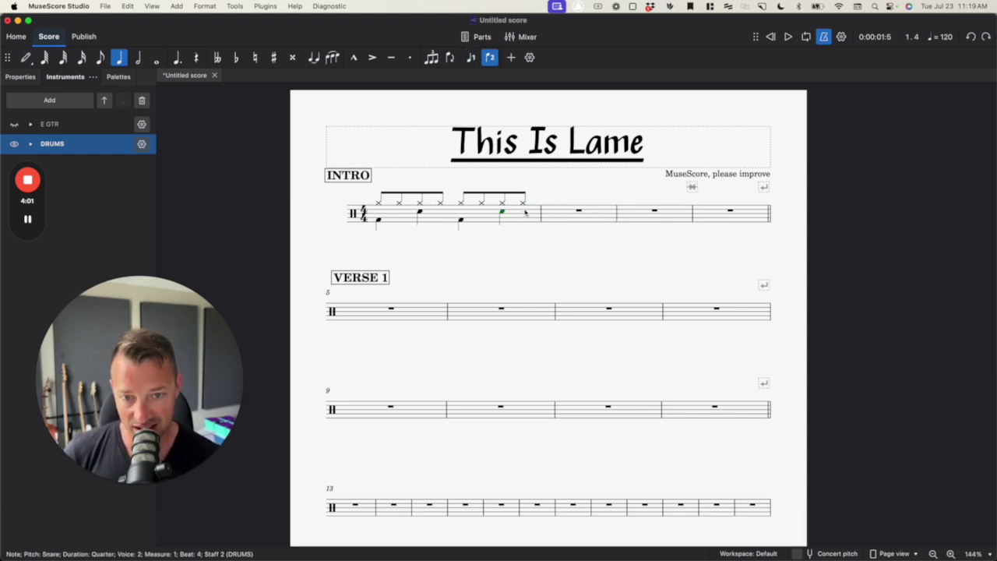
click(522, 205)
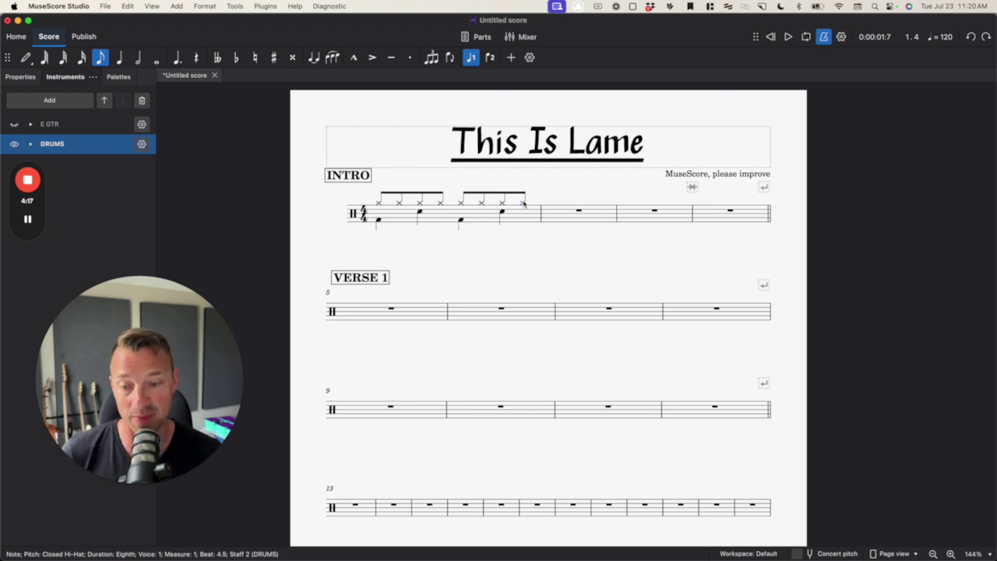
In Edit Drumset, give Open Hi-Hat a Cross notehead and confirm with OK
click(532, 223)
right_click(530, 221)
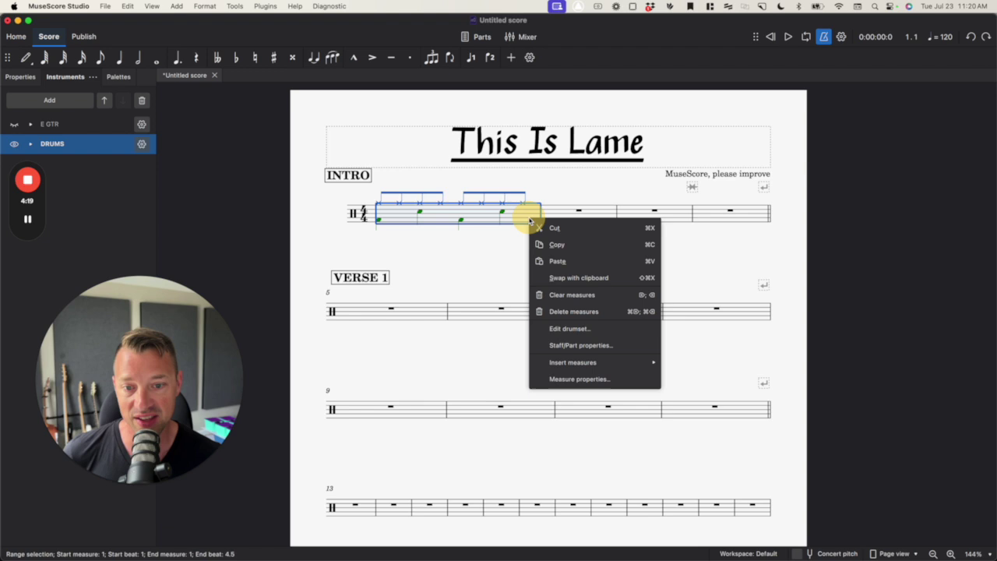
click(559, 328)
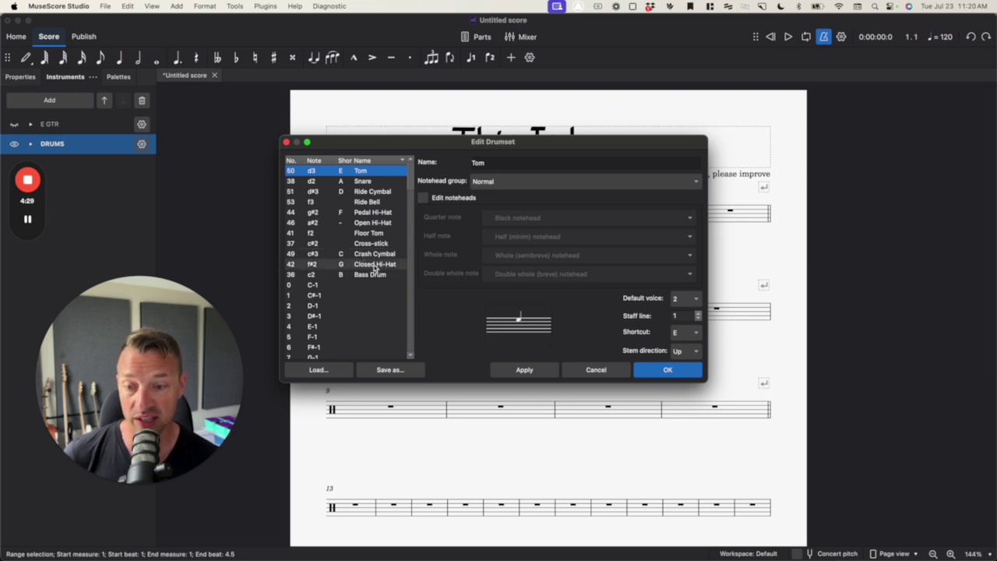
click(376, 223)
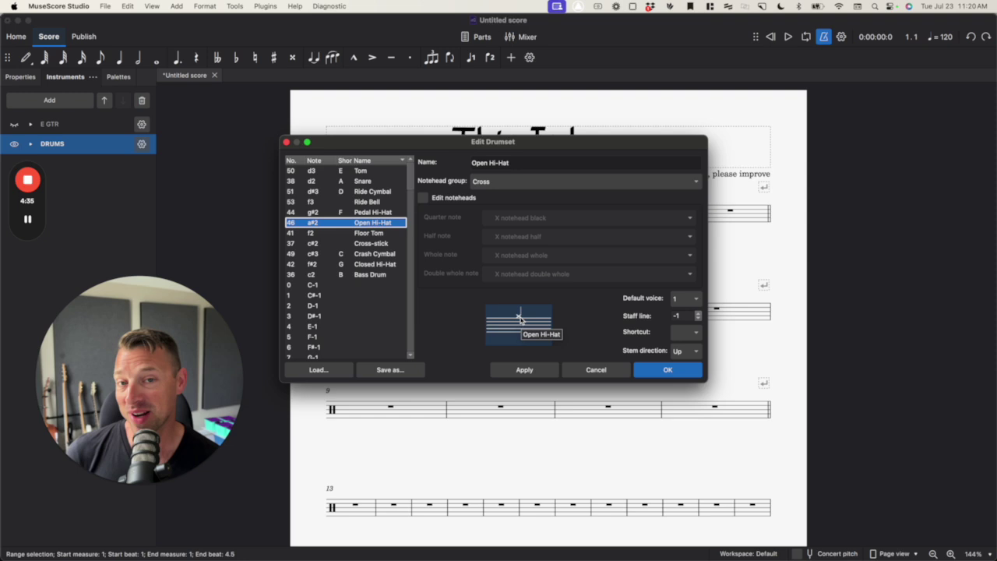
click(669, 377)
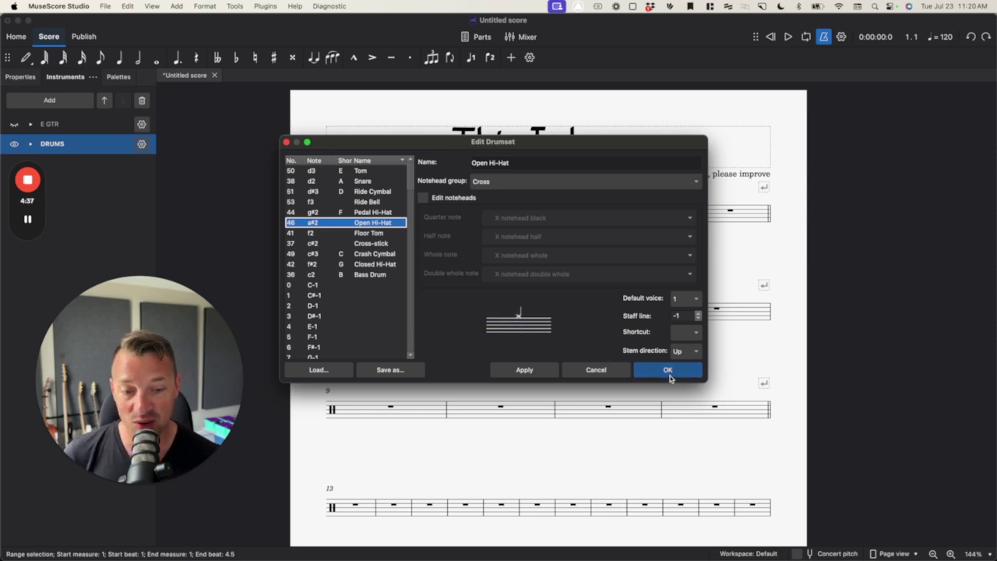
key(Escape)
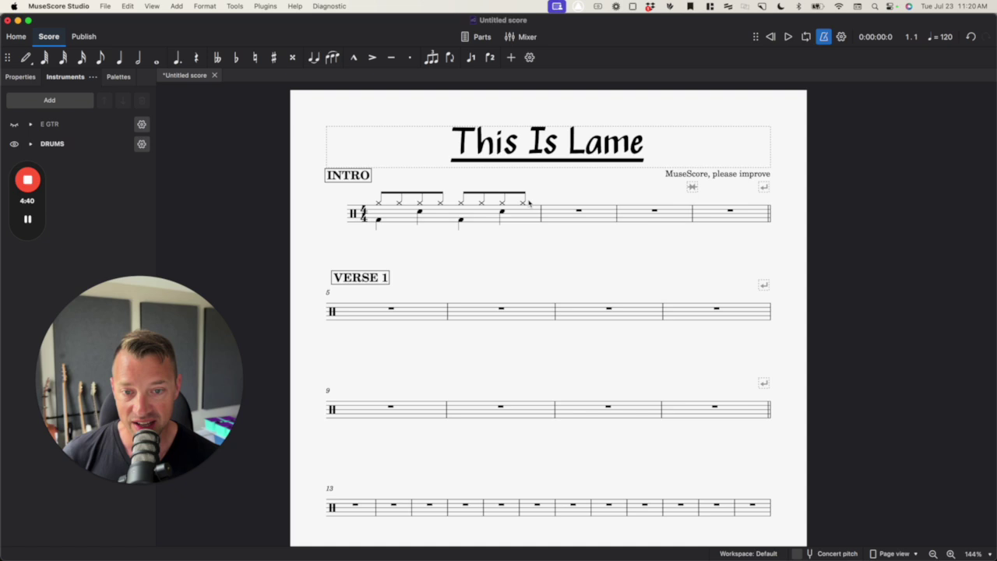
Add the Open circle articulation from the Articulations palette to measure 1's last hi-hat
click(523, 204)
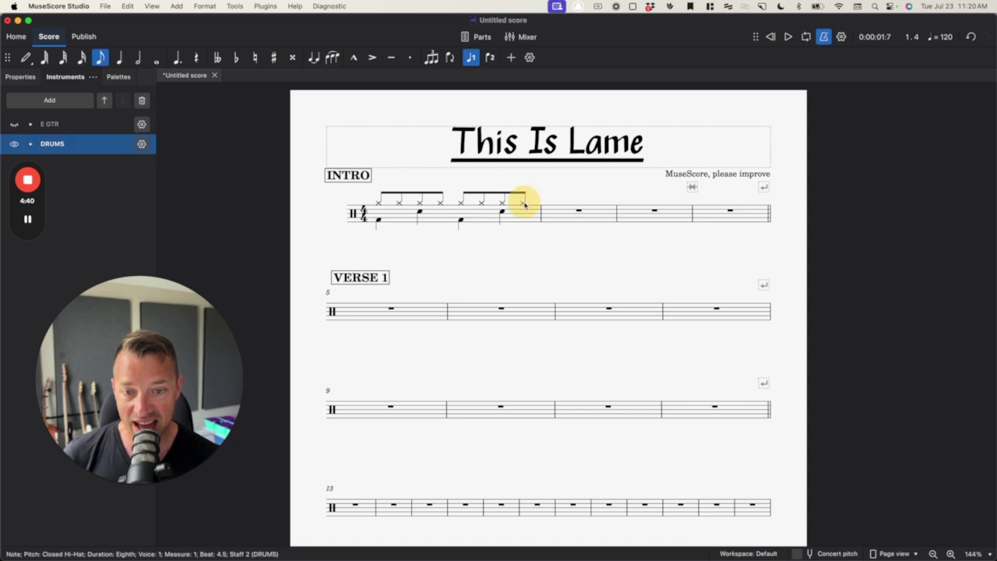
click(27, 77)
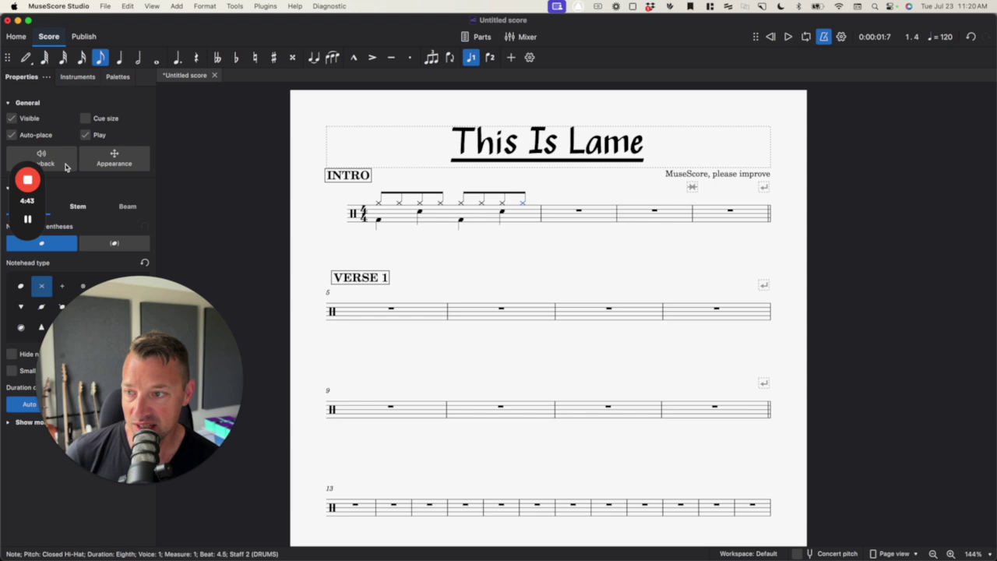
click(117, 76)
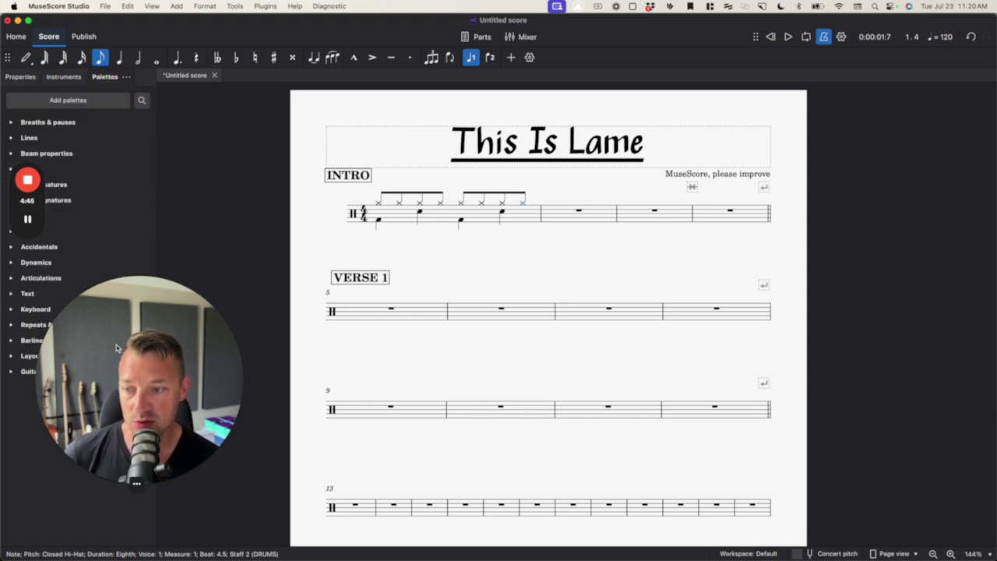
drag(160, 389, 935, 409)
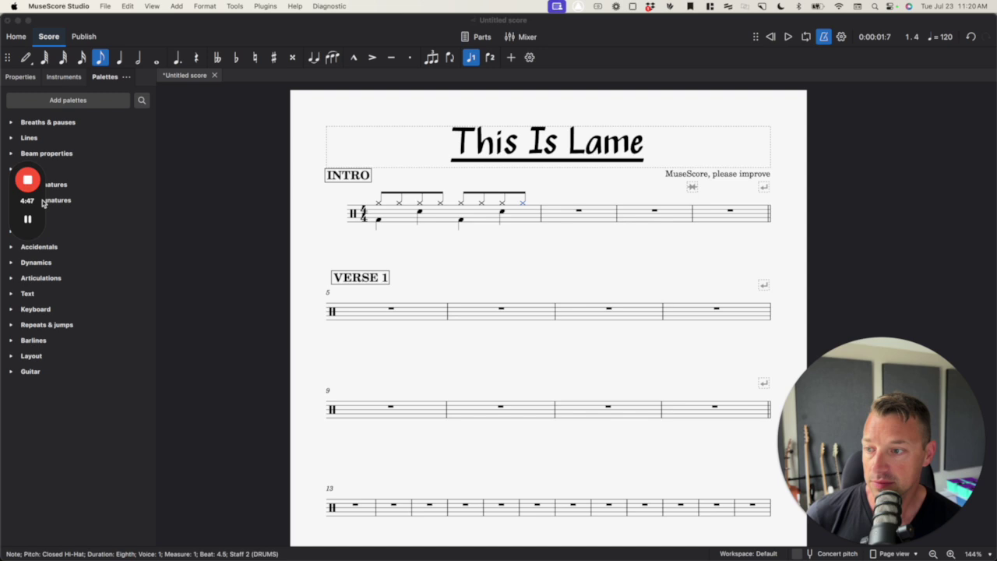
drag(44, 201, 680, 239)
drag(748, 248, 973, 196)
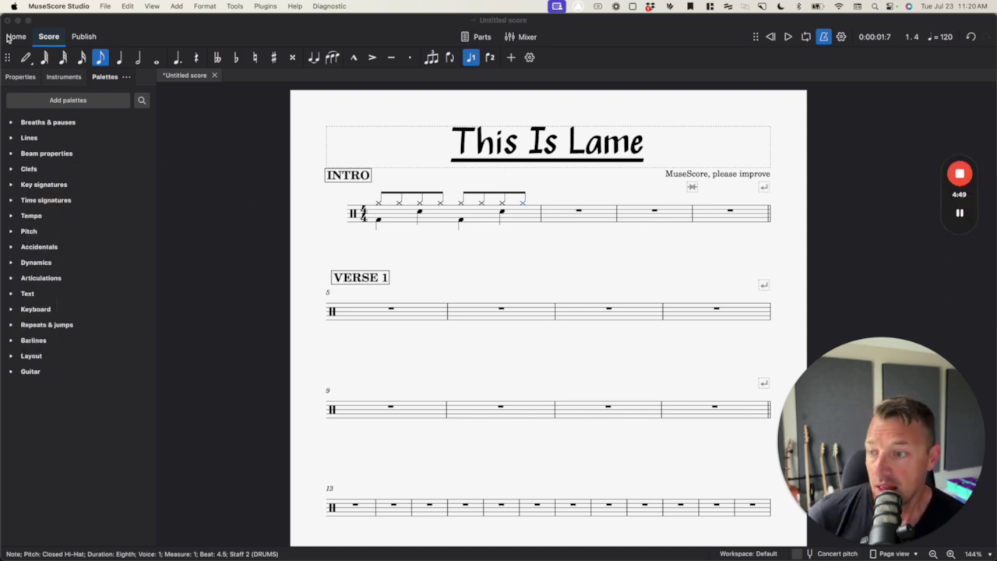
click(41, 277)
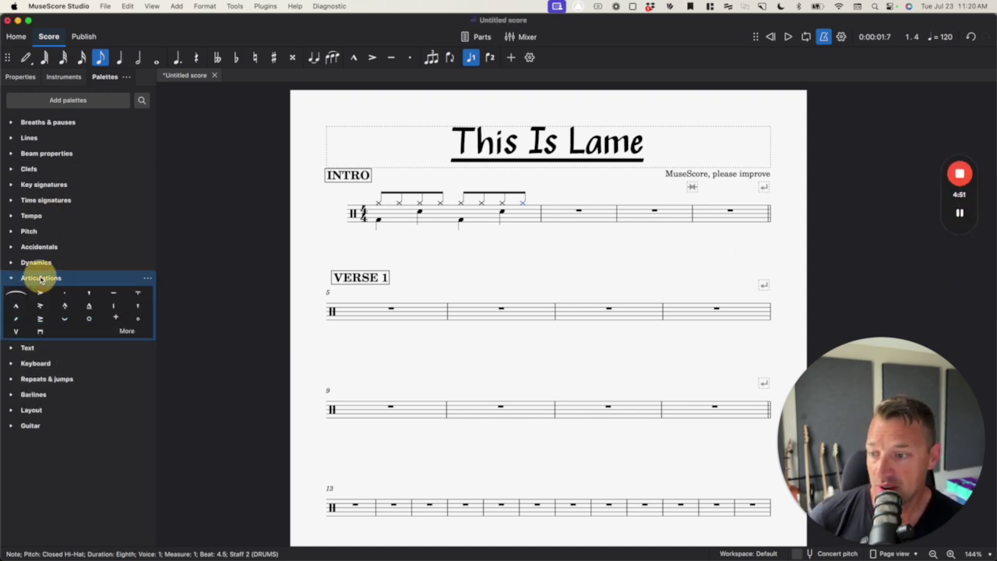
click(90, 319)
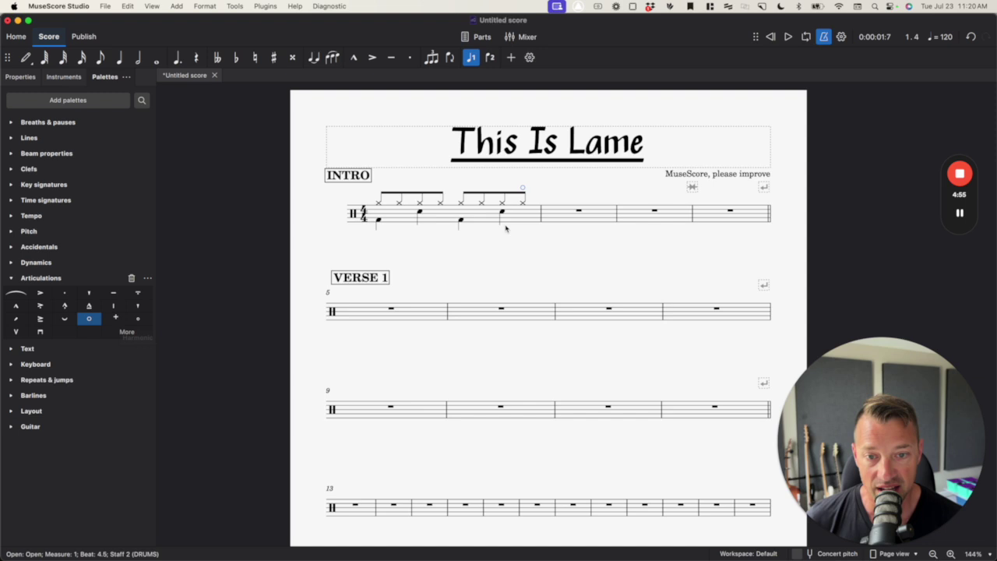
click(523, 189)
click(523, 202)
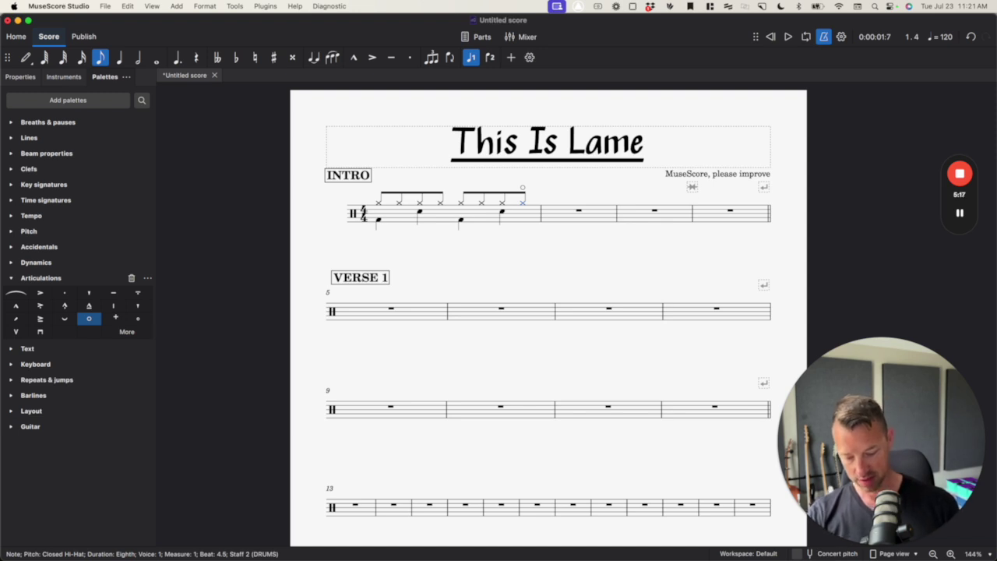
Hide the DRUMS staff, show E GTR, and play back the guitar Intro
click(402, 216)
click(64, 76)
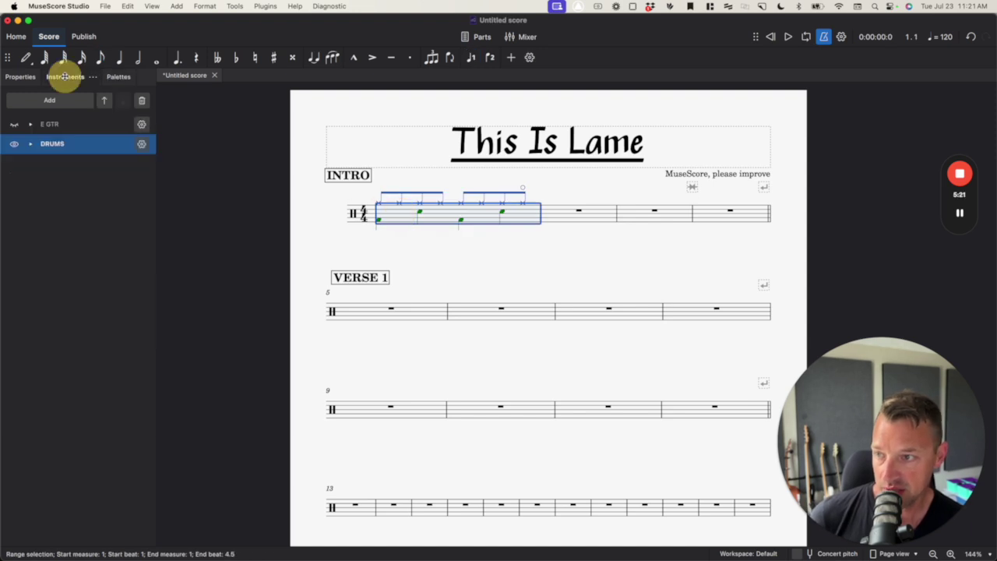
click(15, 144)
click(14, 124)
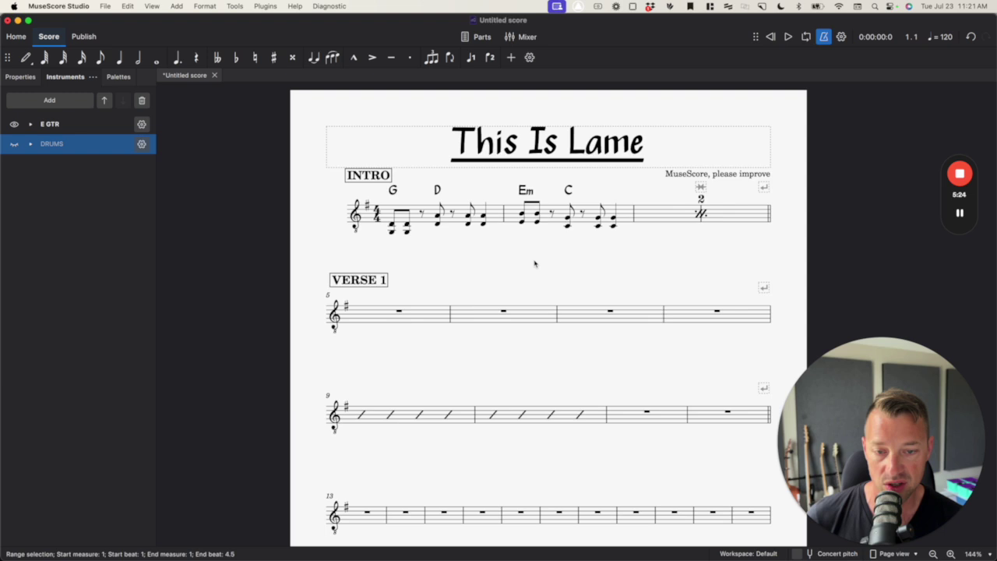
click(417, 212)
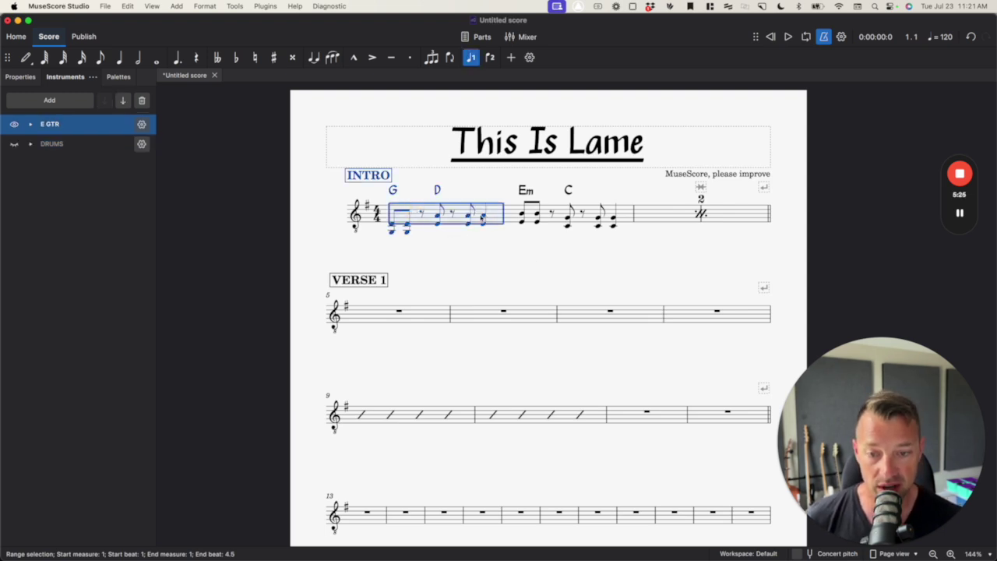
click(393, 236)
key(space)
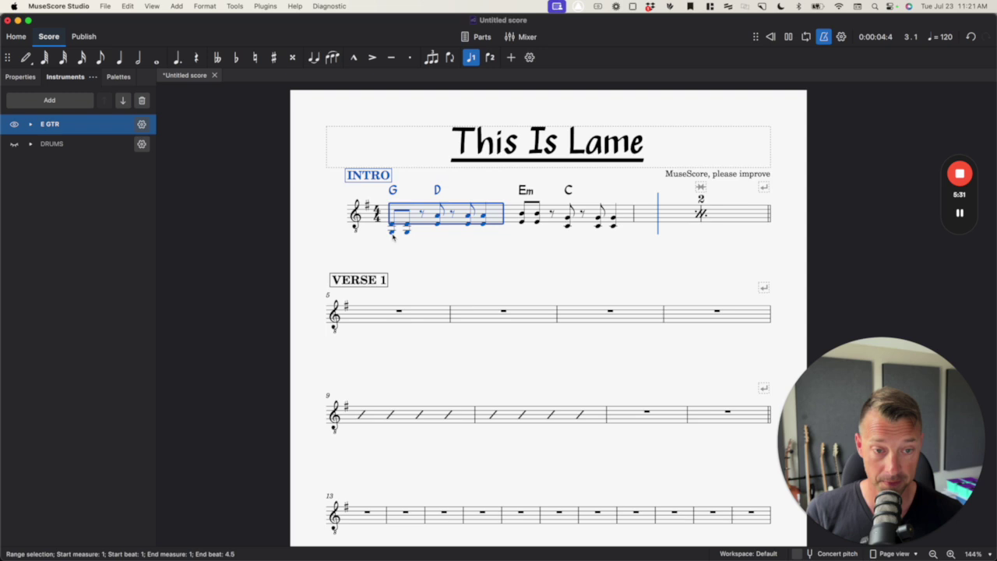
key(space)
Repeat Intro measures 1–4 into Verse 1 with R, then undo it
click(676, 219)
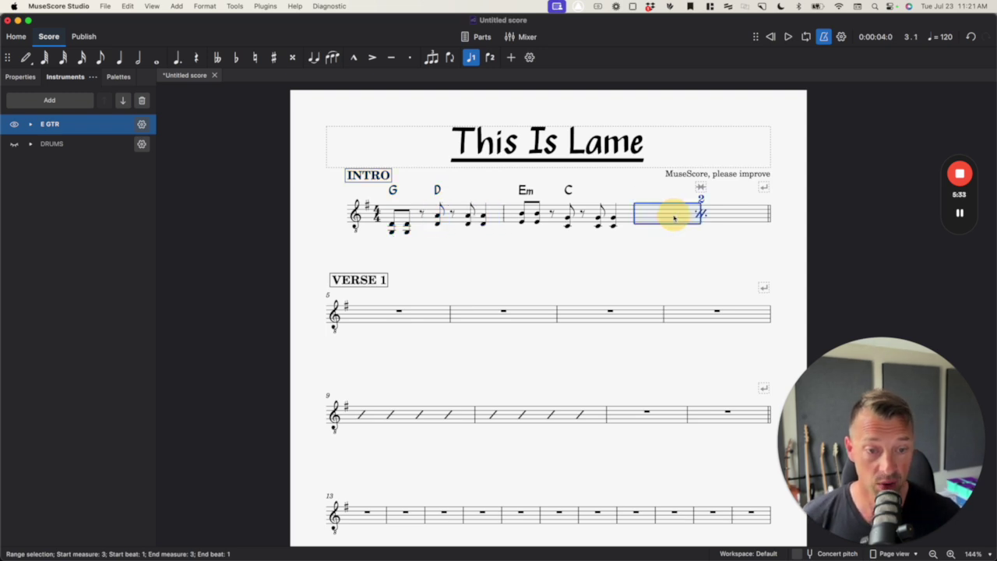
click(742, 225)
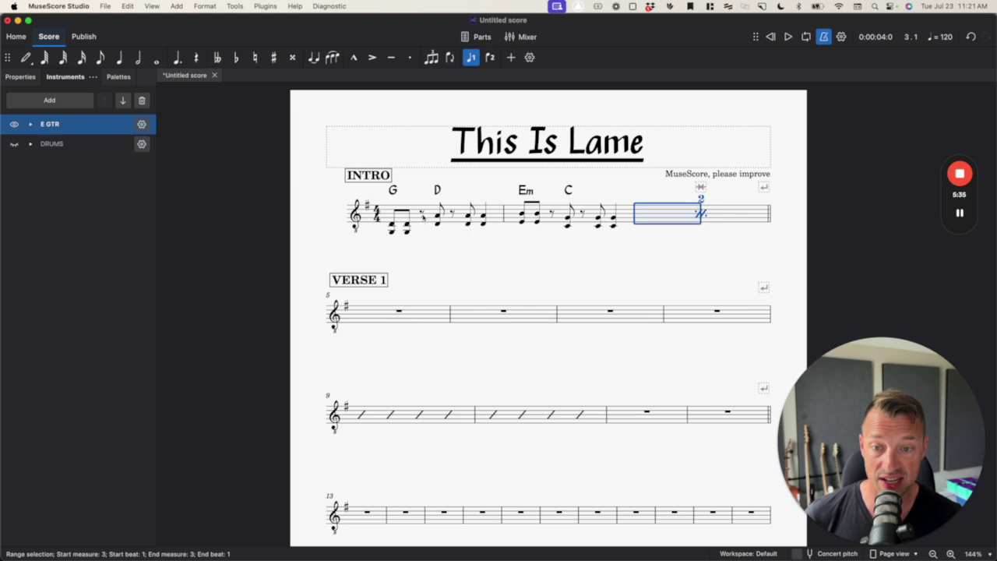
click(421, 215)
click(413, 216)
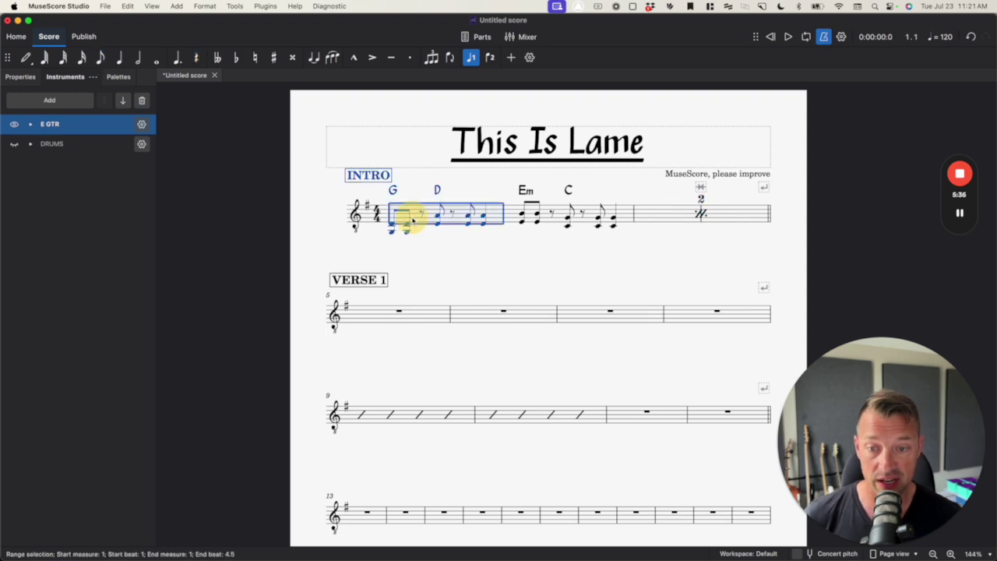
shift+click(749, 220)
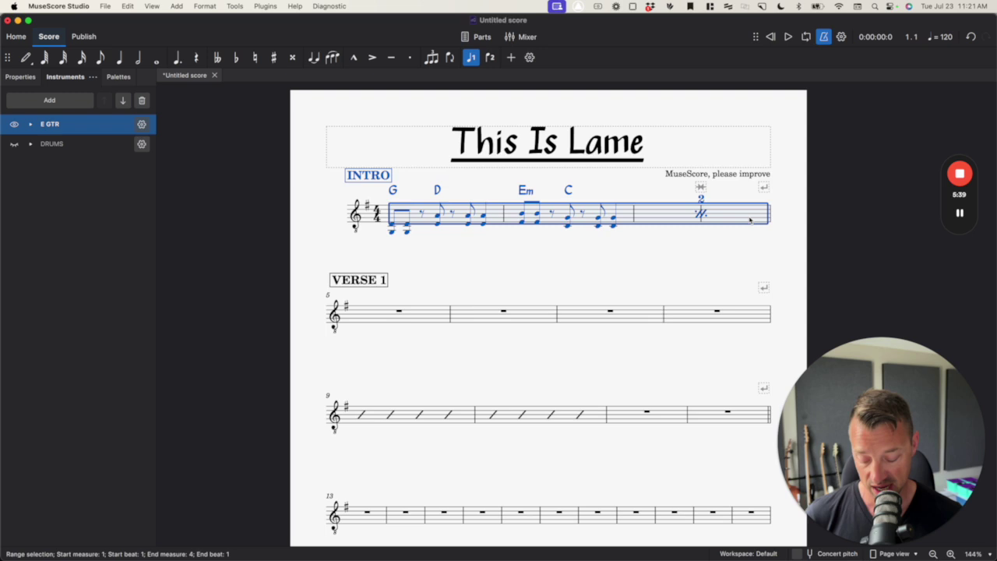
key(r)
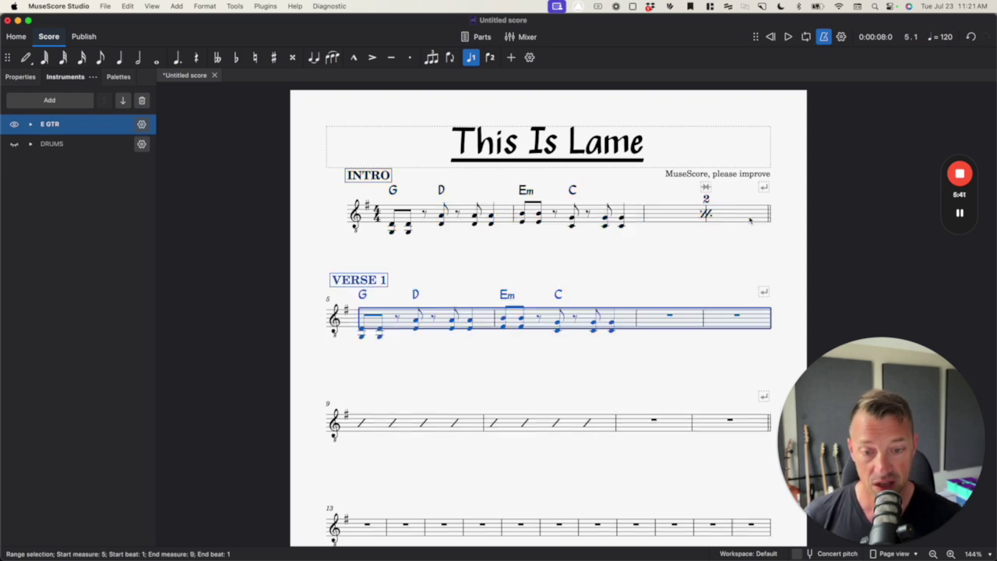
click(651, 256)
click(684, 214)
click(655, 314)
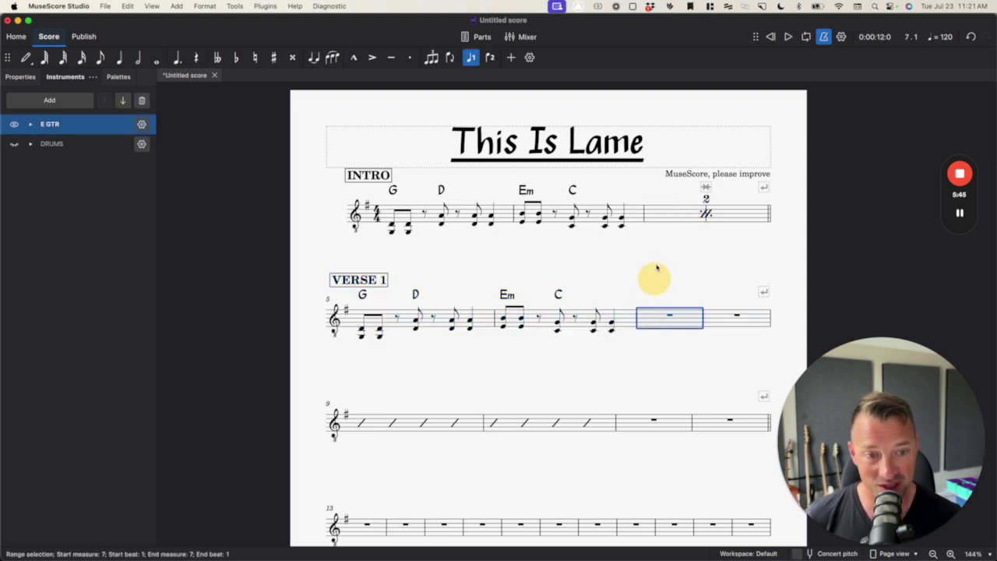
click(672, 218)
key(super+z)
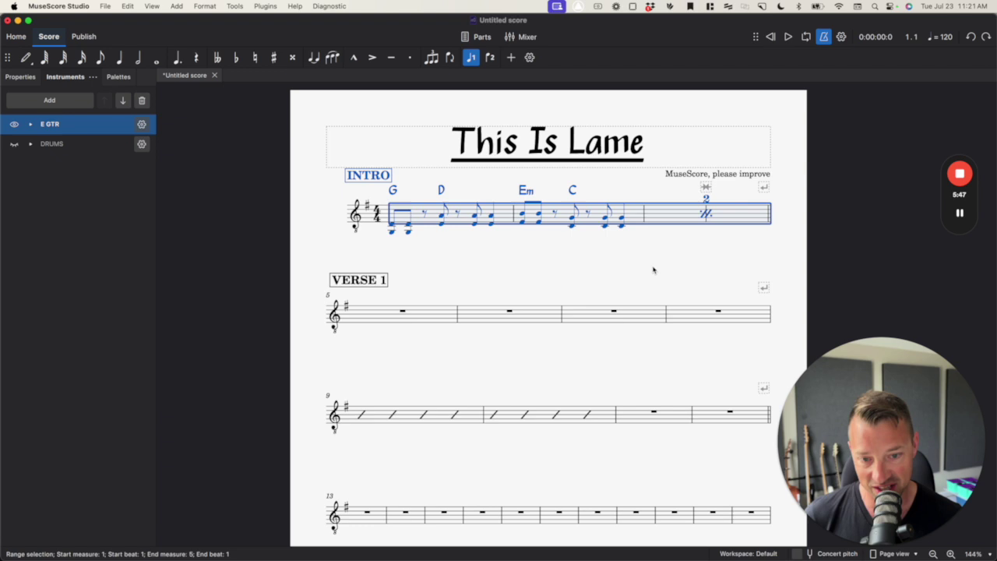
Paste the Intro's notes and chords into Verse 1 measure 5, then undo the paste
click(429, 313)
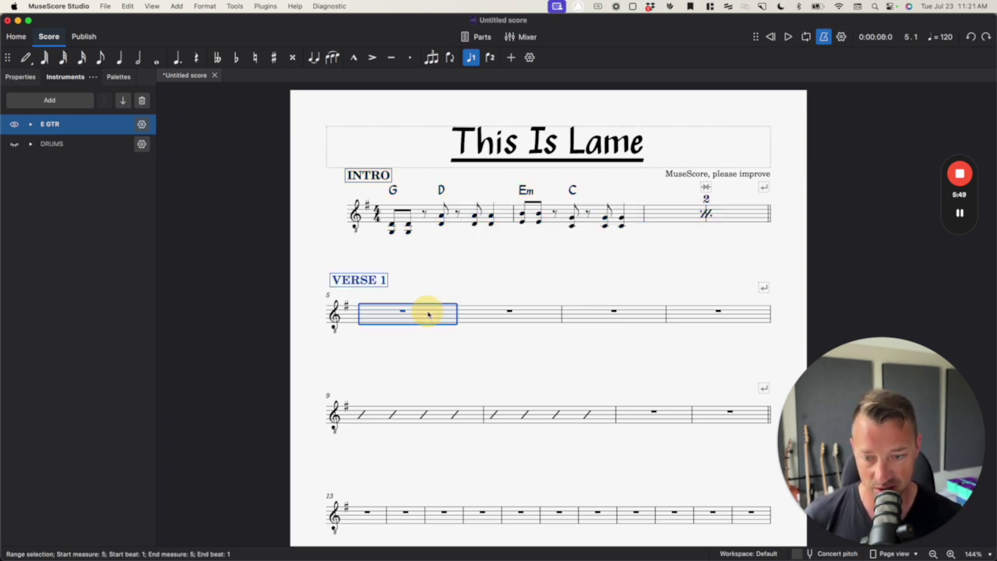
key(super+v)
click(674, 274)
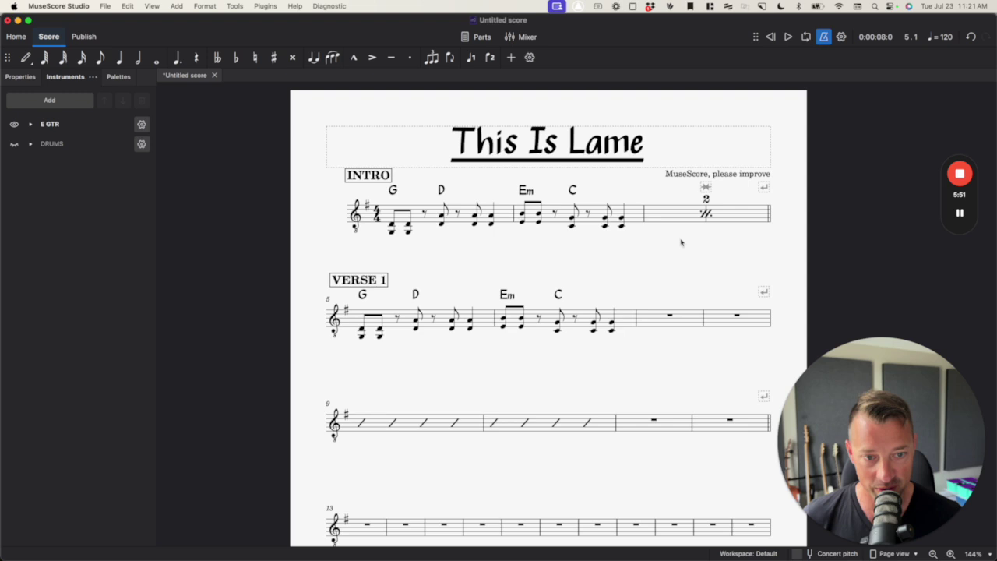
click(681, 212)
click(680, 313)
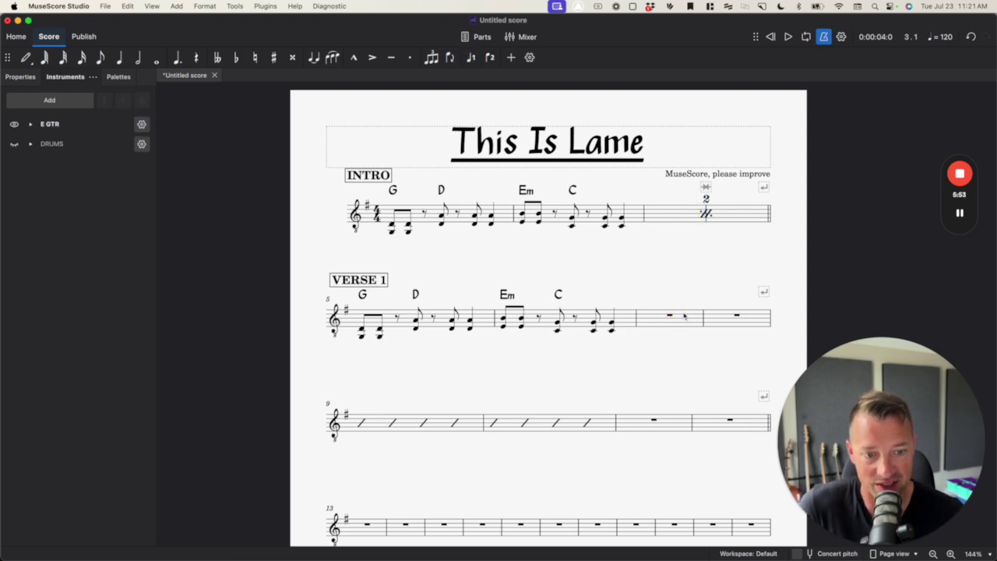
click(683, 315)
click(707, 215)
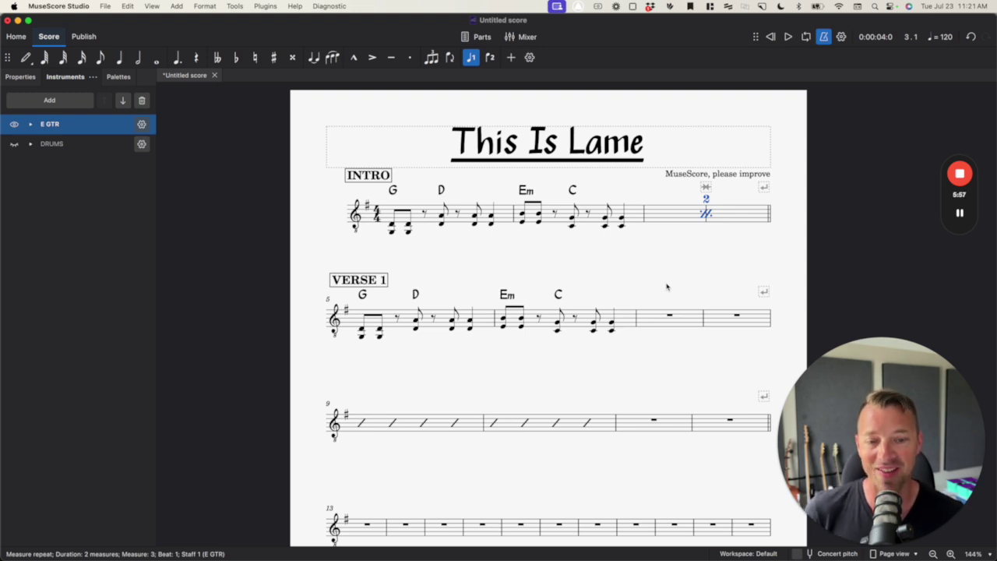
key(super+z)
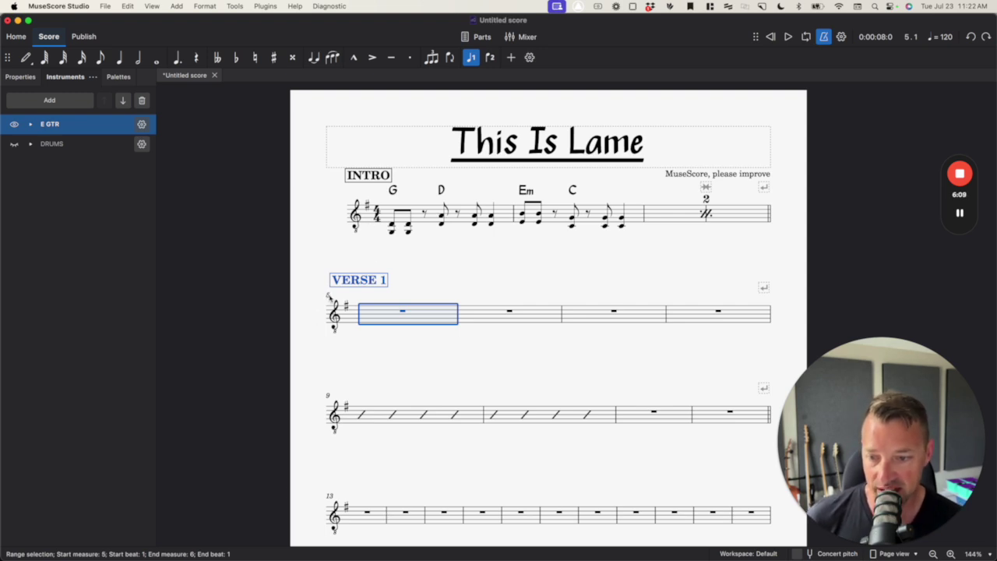
Show measure numbers every 1 bar, below the staff, with a -0.75sp horizontal offset
right_click(328, 296)
click(372, 411)
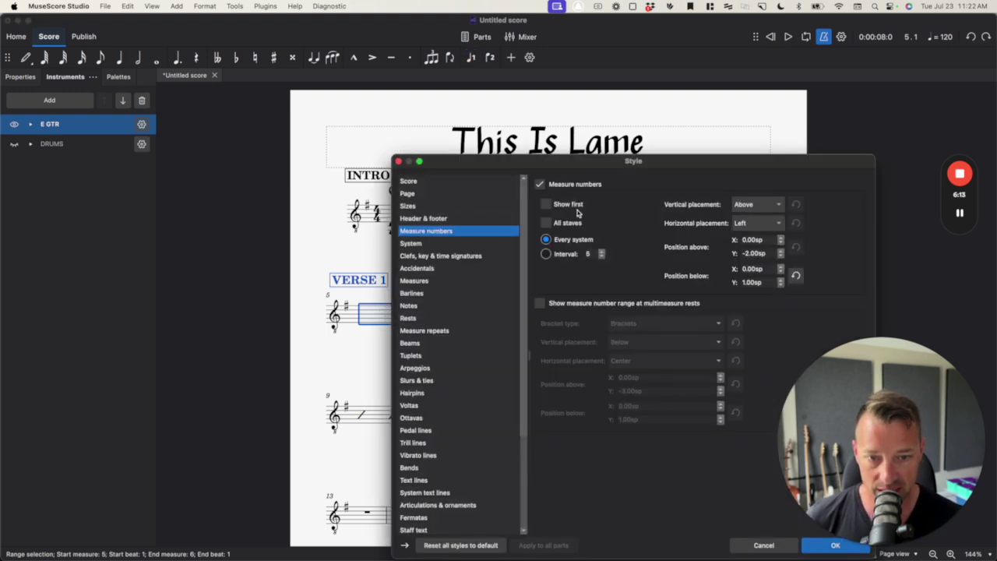
click(546, 253)
click(593, 254)
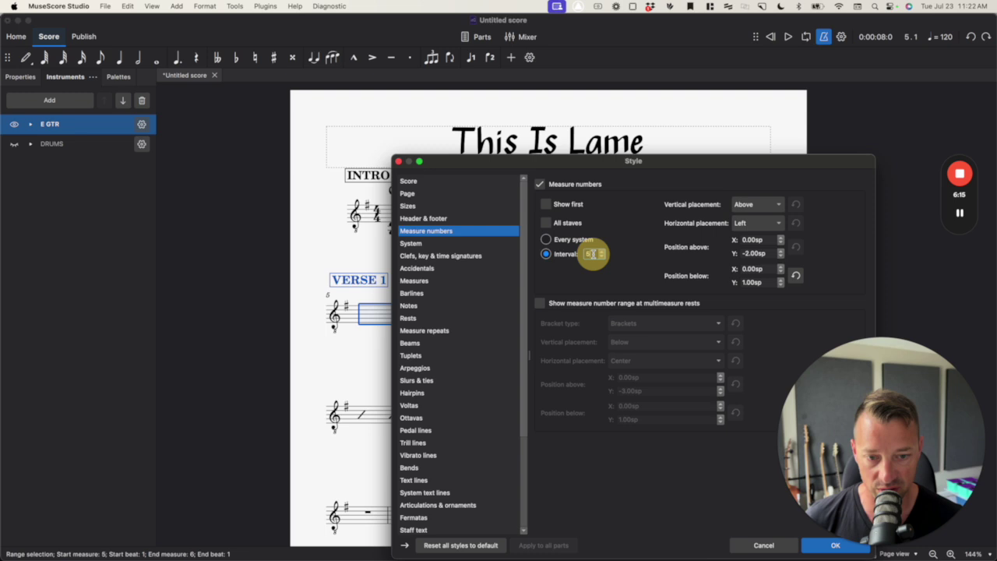
click(610, 277)
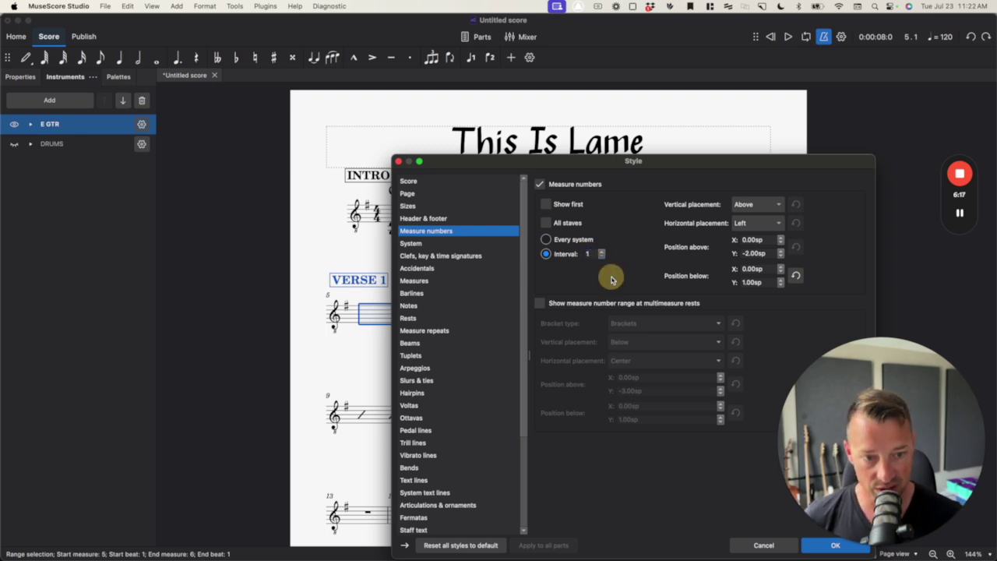
click(767, 206)
click(760, 222)
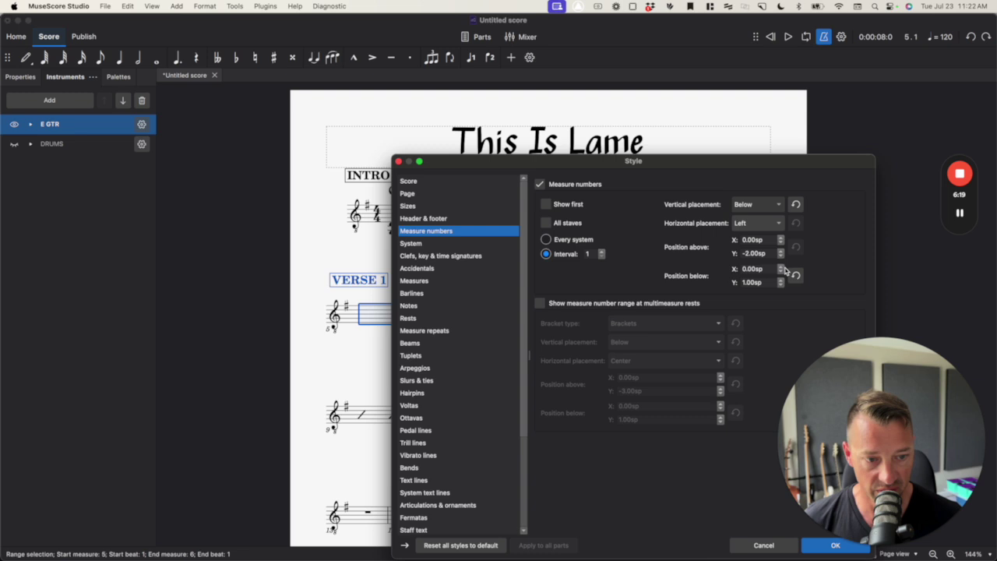
click(782, 272)
click(776, 268)
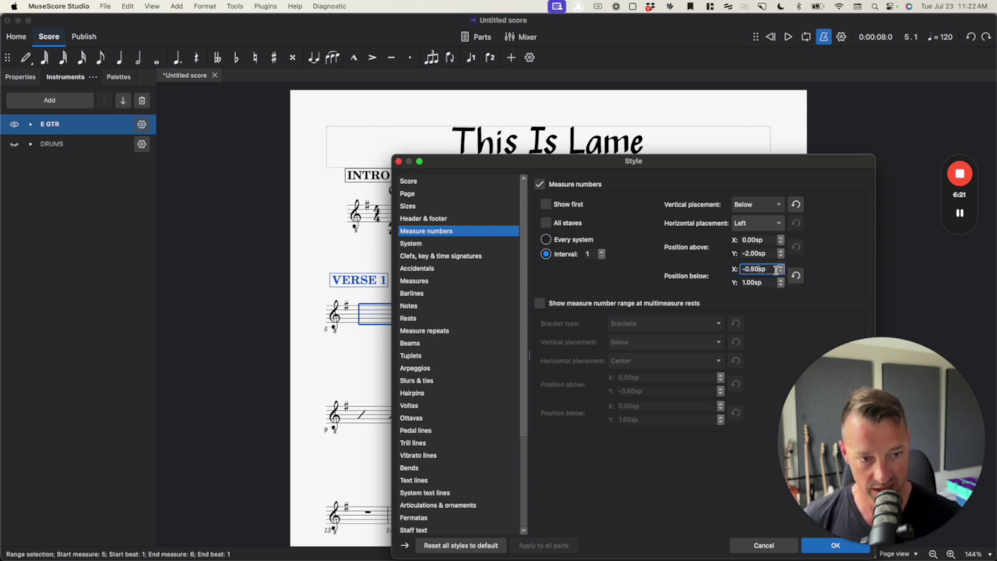
key(BackSpace)
key(BackSpace)
text(75)
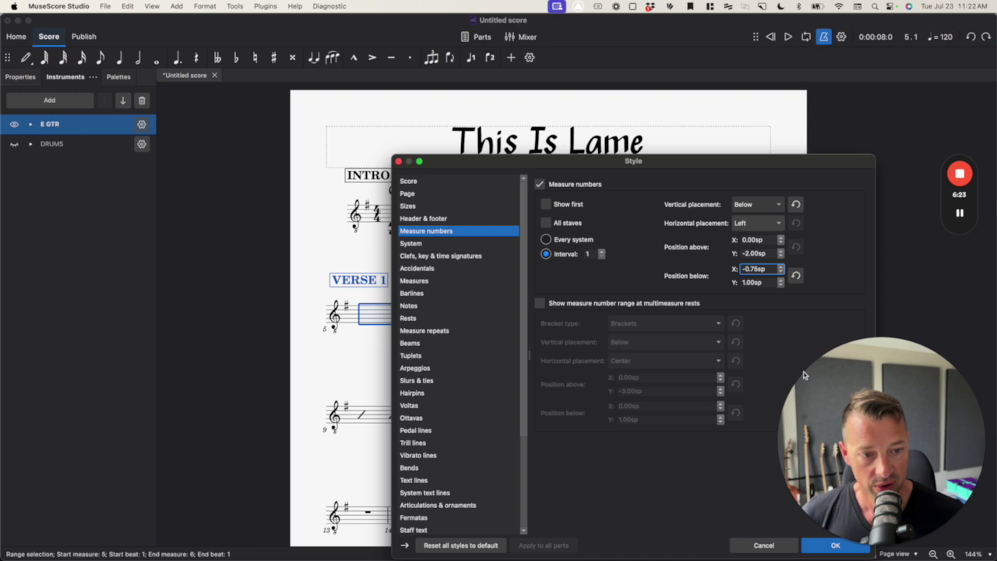
click(819, 550)
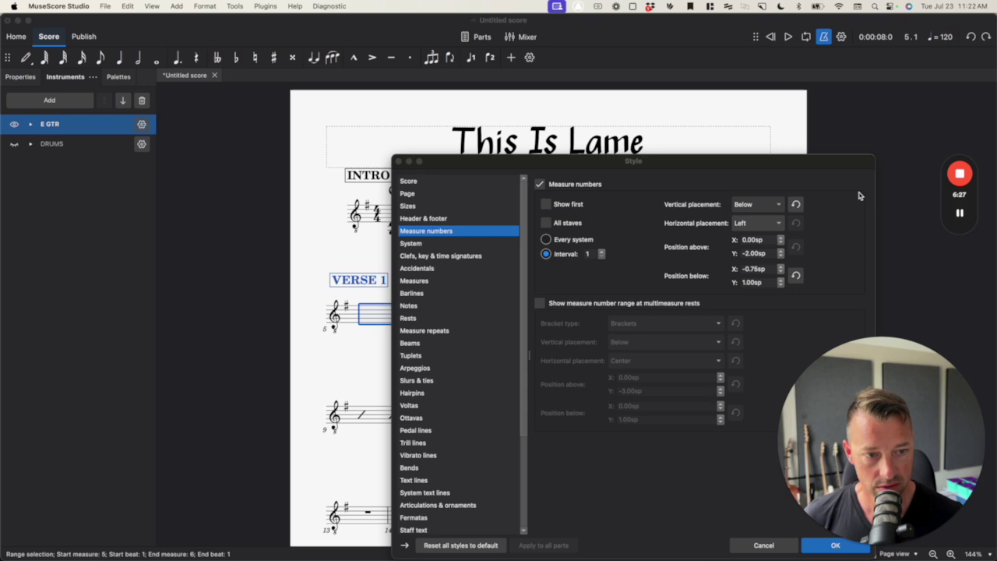
drag(836, 170, 698, 53)
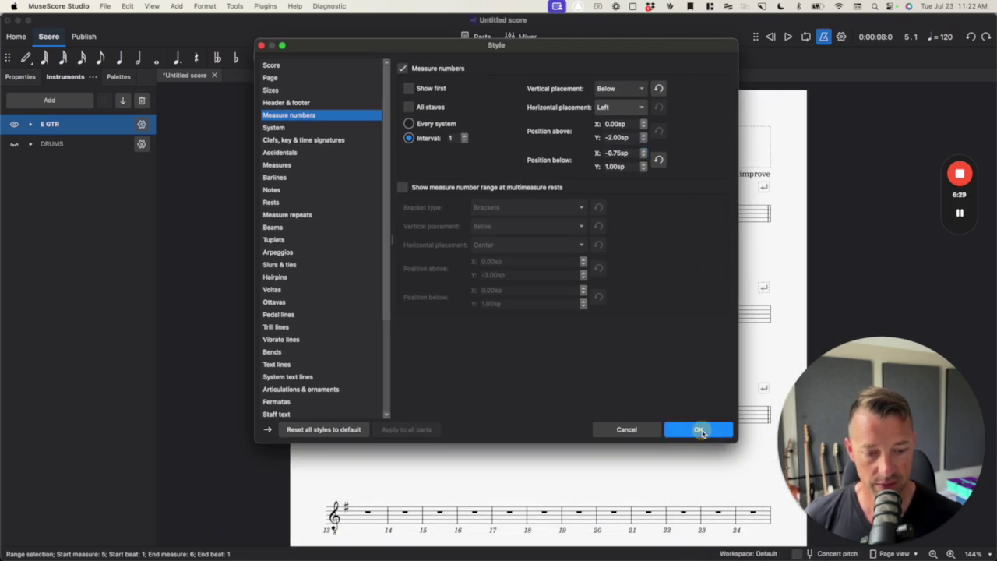
click(697, 430)
Test selecting and nudging measure numbers 6, 7 and 8, then reselect measure number 6
click(425, 352)
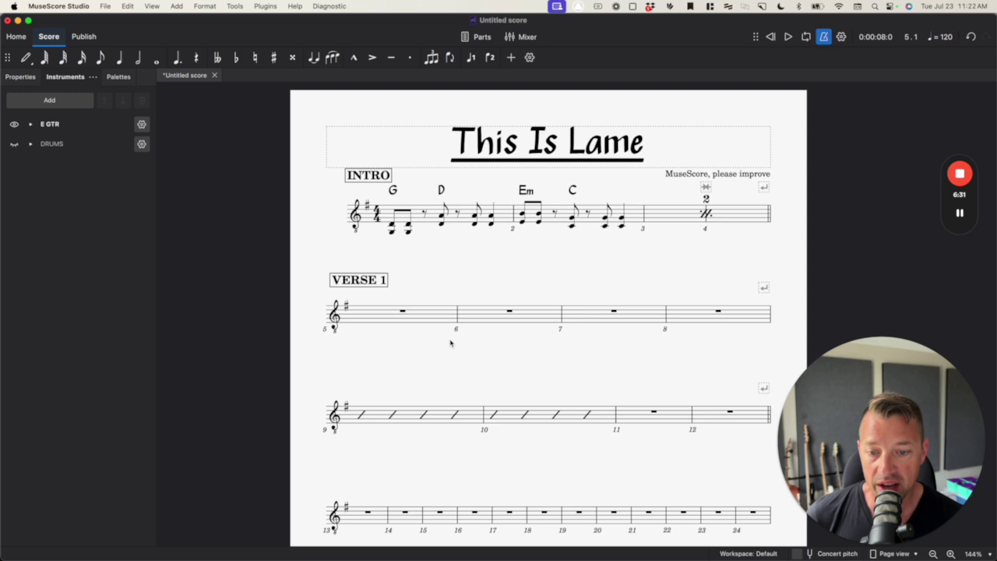
click(457, 331)
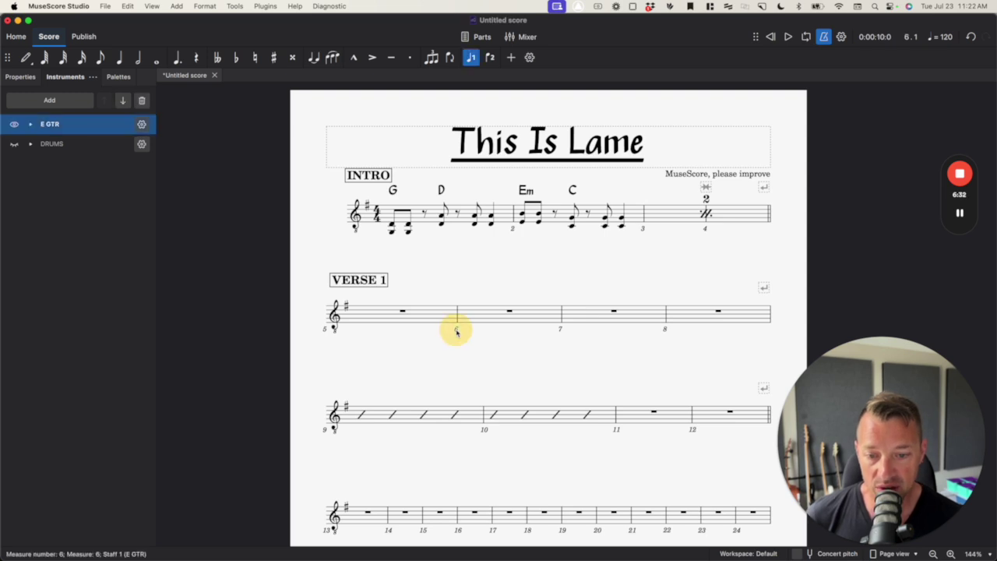
click(560, 331)
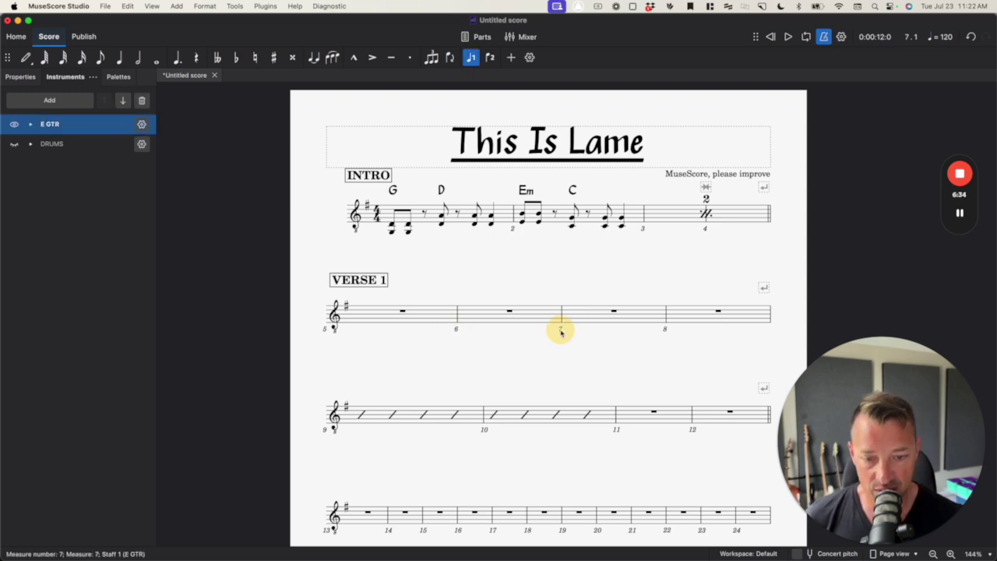
super+click(666, 331)
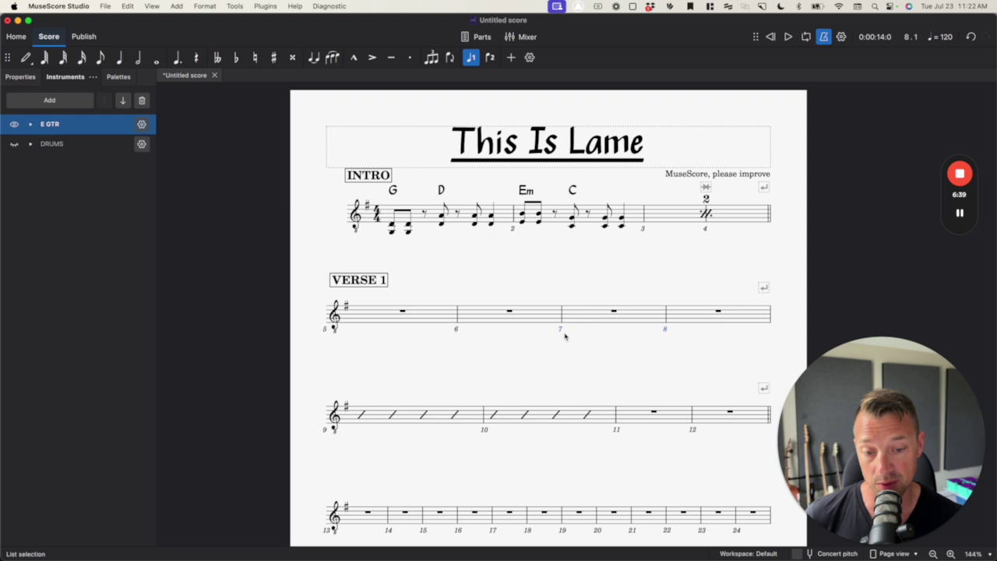
mouse_move(561, 330)
mouse_down()
mouse_move(573, 344)
mouse_move(556, 360)
mouse_move(564, 333)
mouse_up()
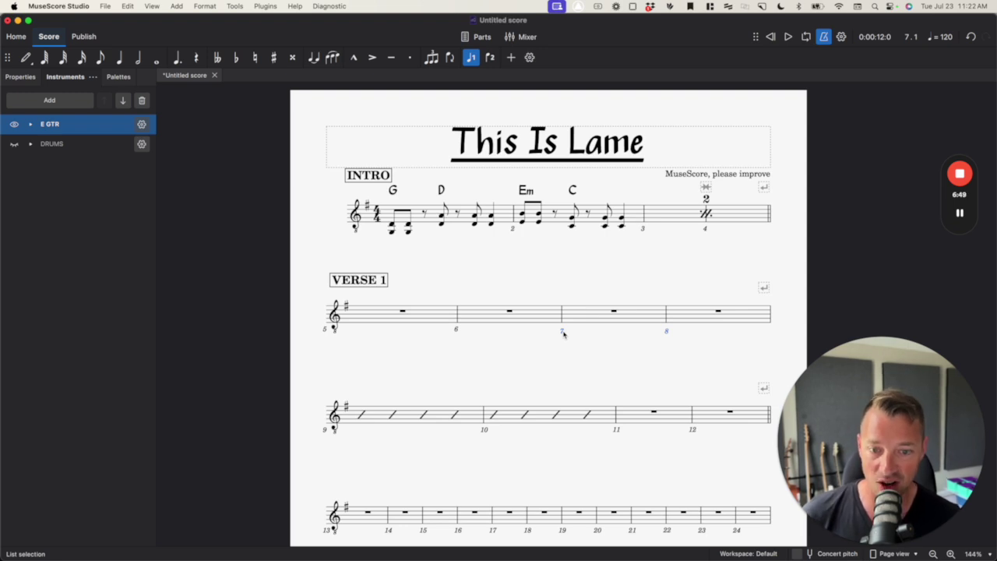
click(590, 363)
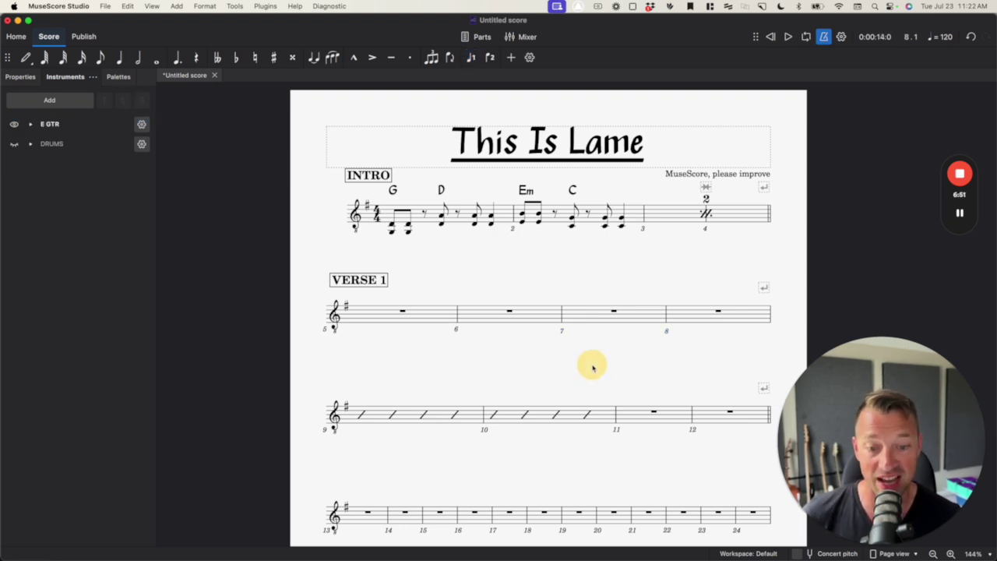
click(563, 333)
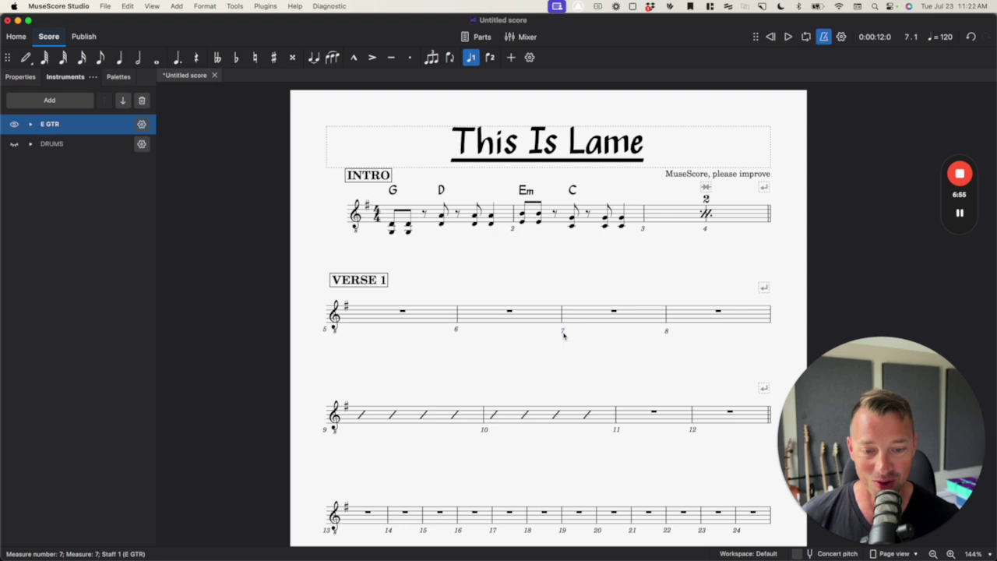
click(615, 356)
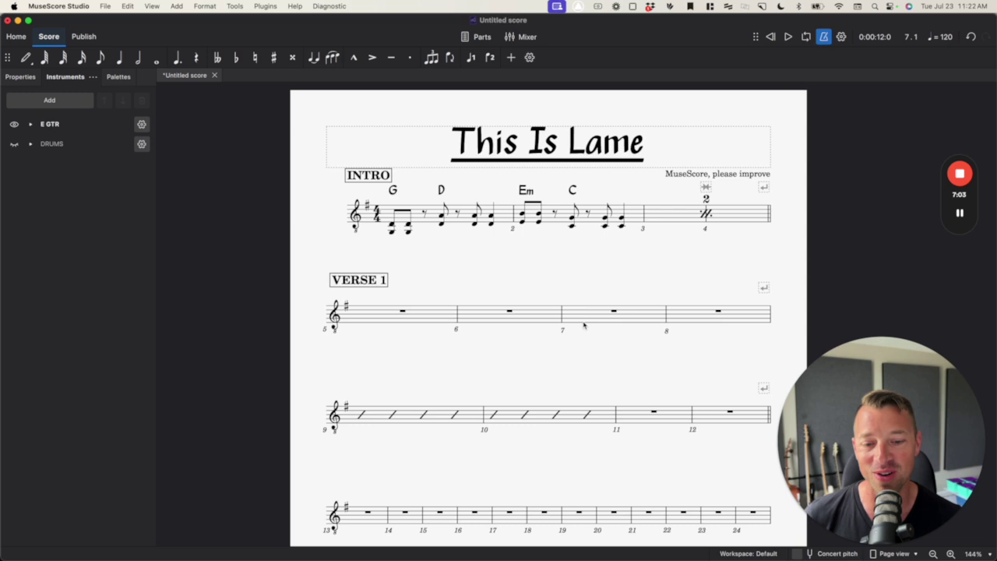
click(457, 333)
click(458, 333)
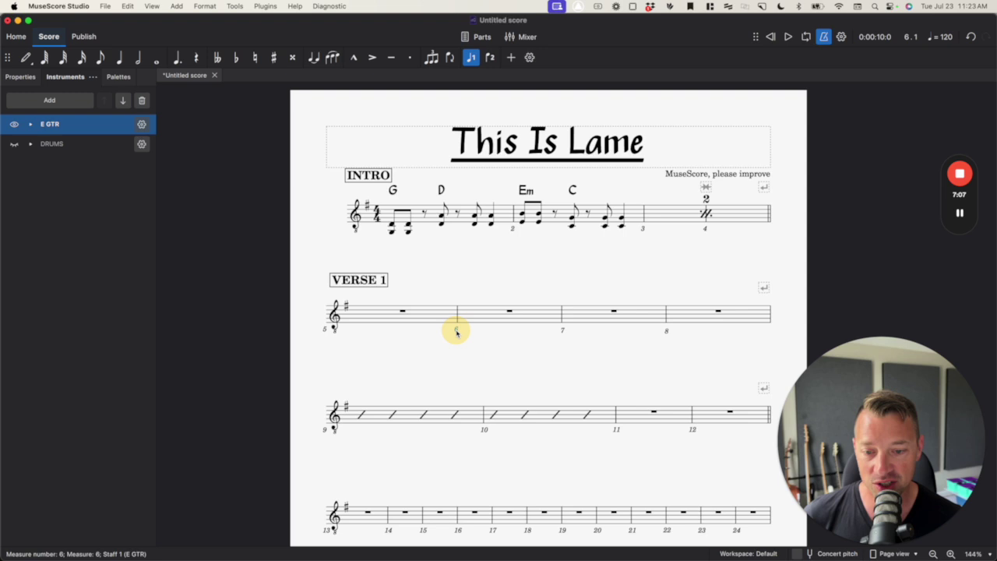
Select all measure numbers and browse the Font list, keeping Edwin, then start note entry
right_click(457, 333)
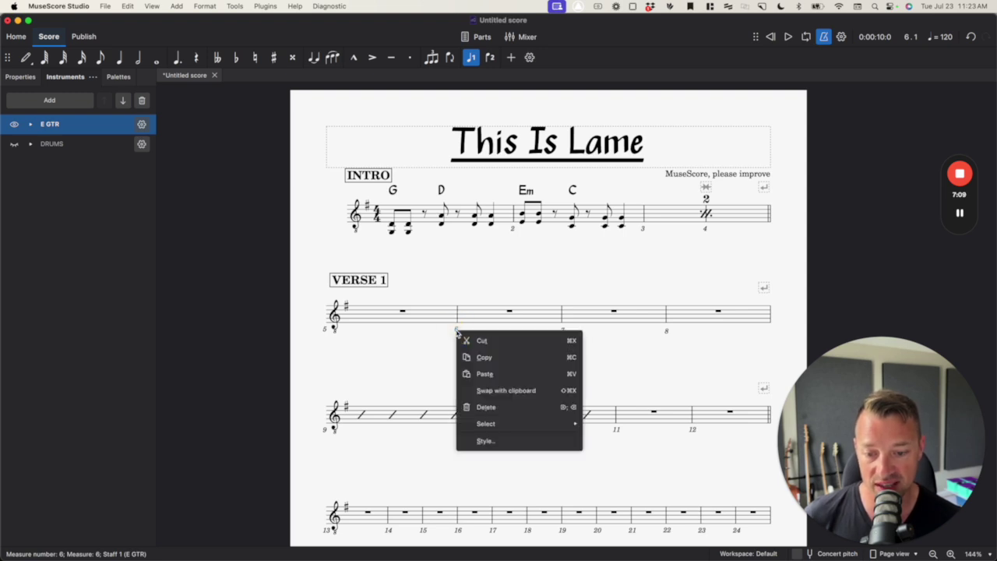
mouse_move(490, 423)
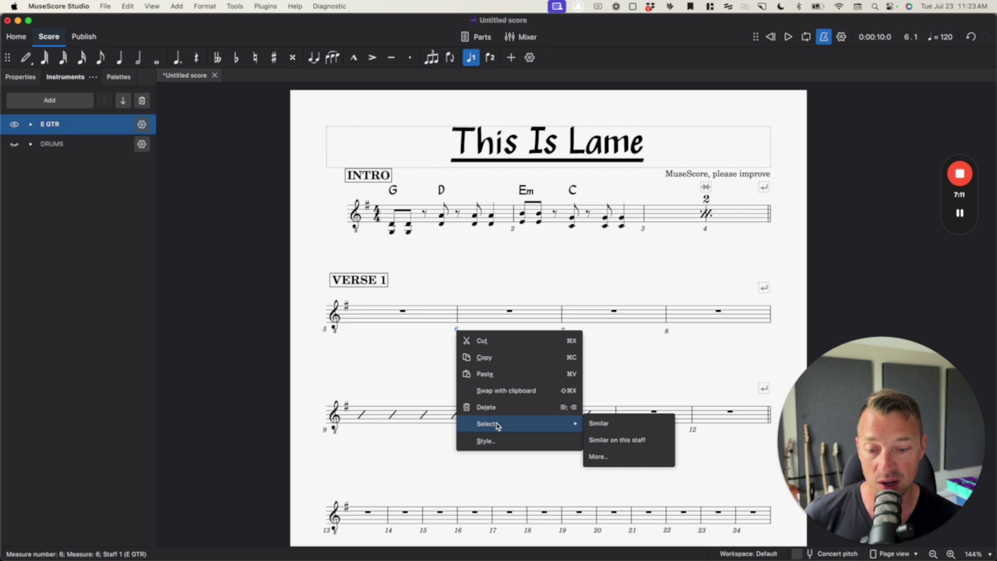
click(600, 425)
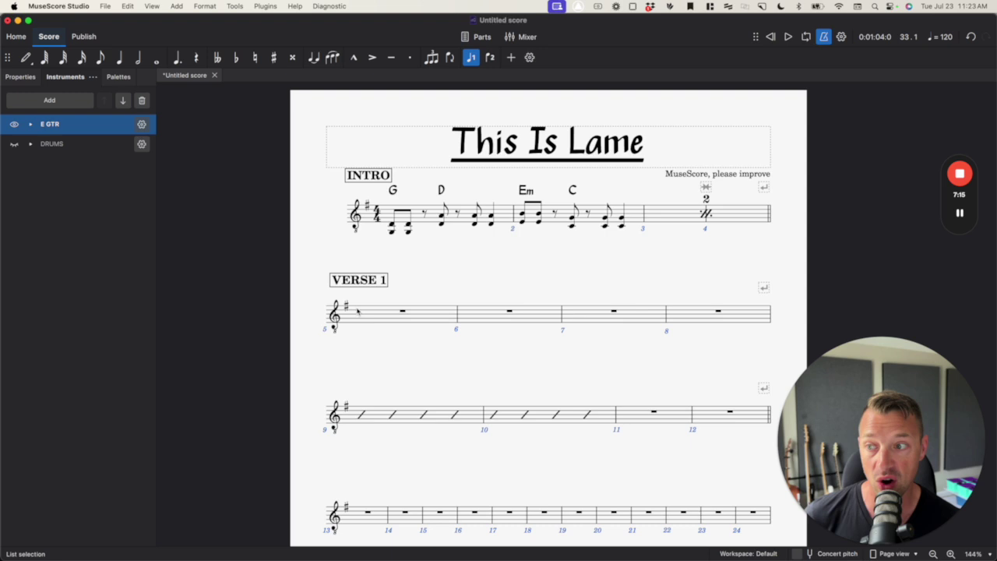
click(23, 77)
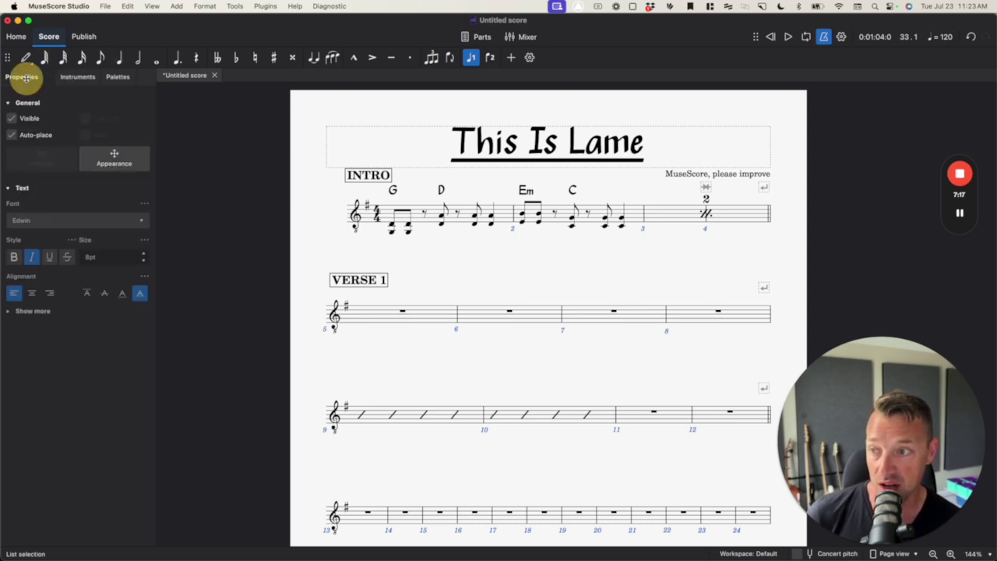
click(58, 221)
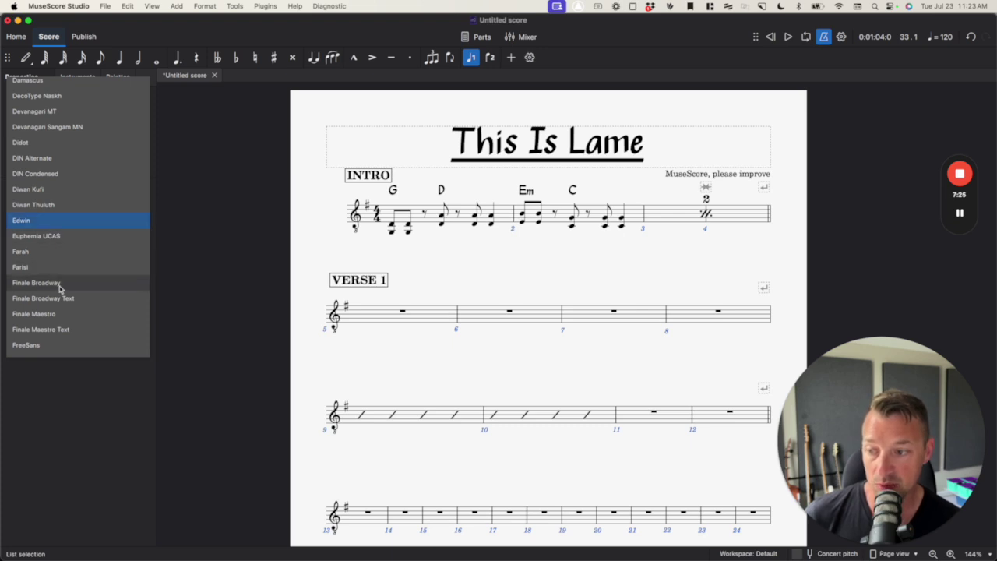
scroll(64, 222, up, 10)
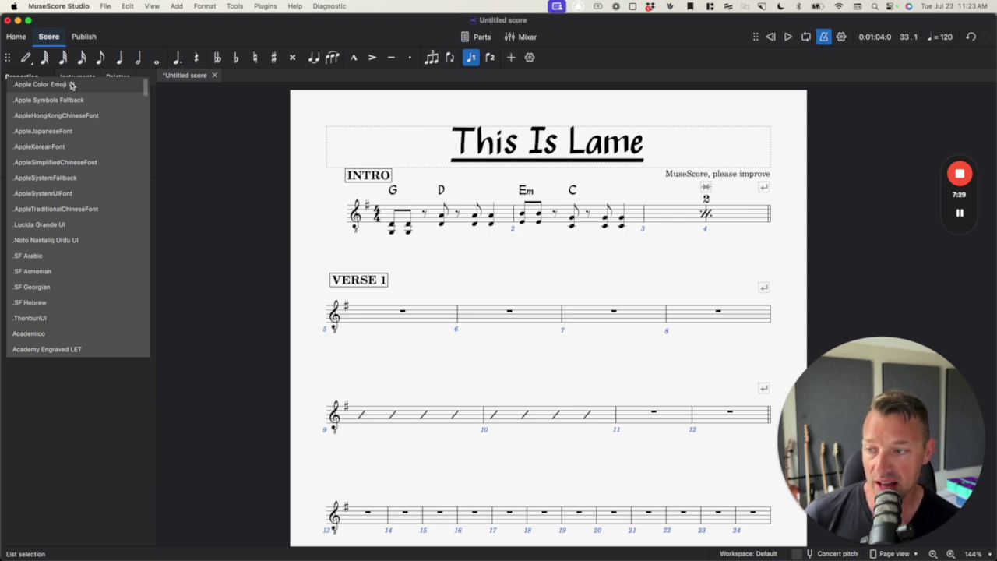
key(Escape)
key(n)
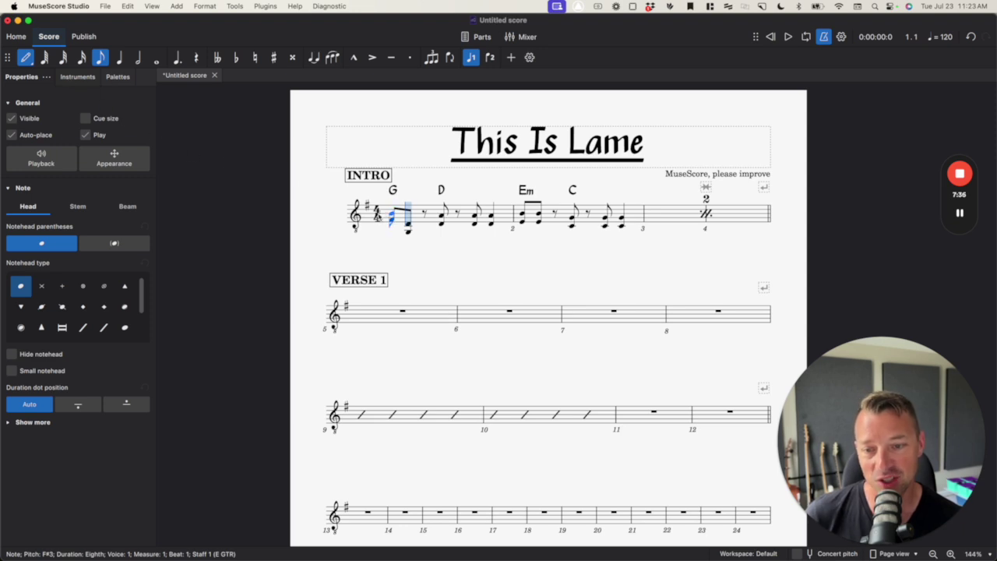
key(Escape)
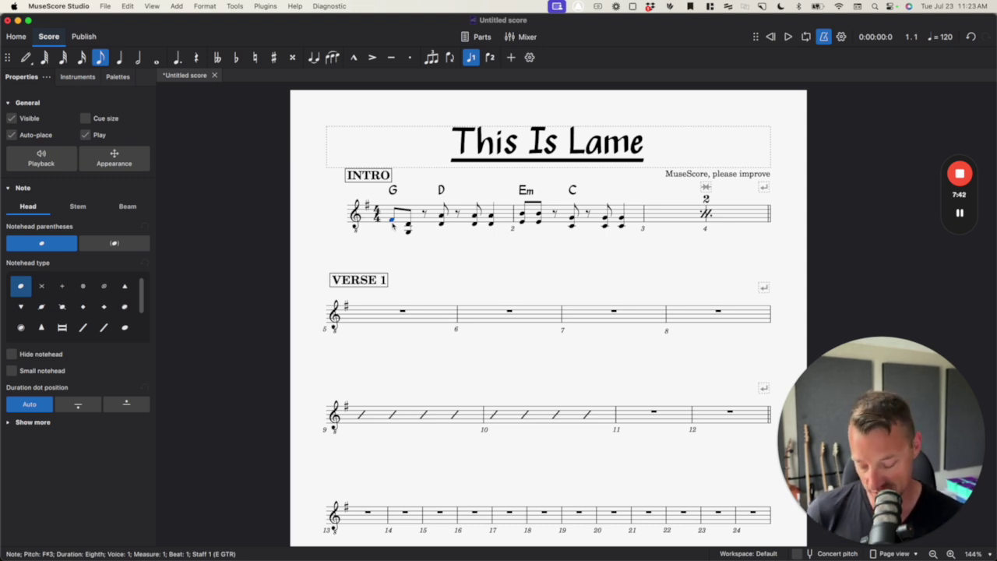
key(n)
click(538, 254)
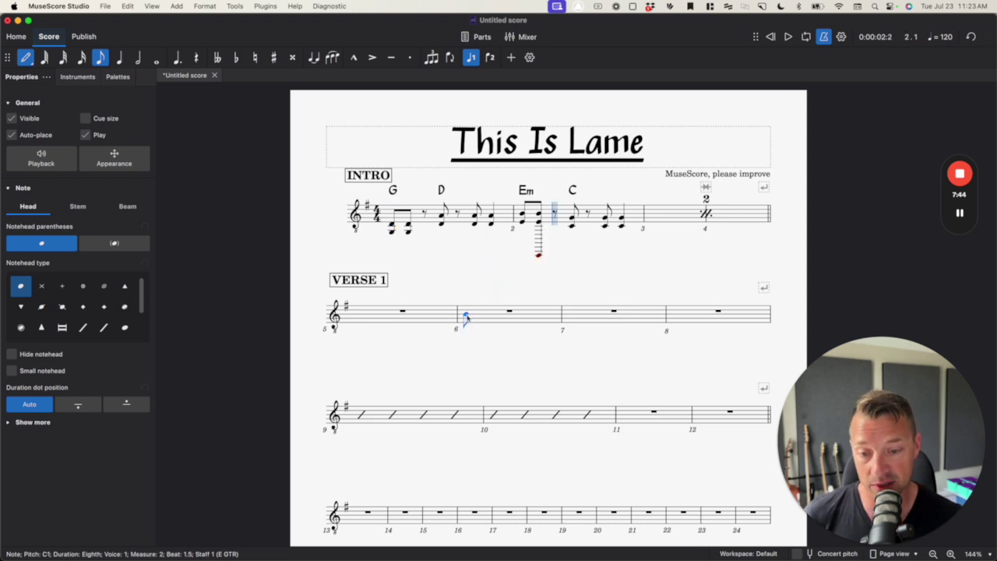
key(super+z)
key(Escape)
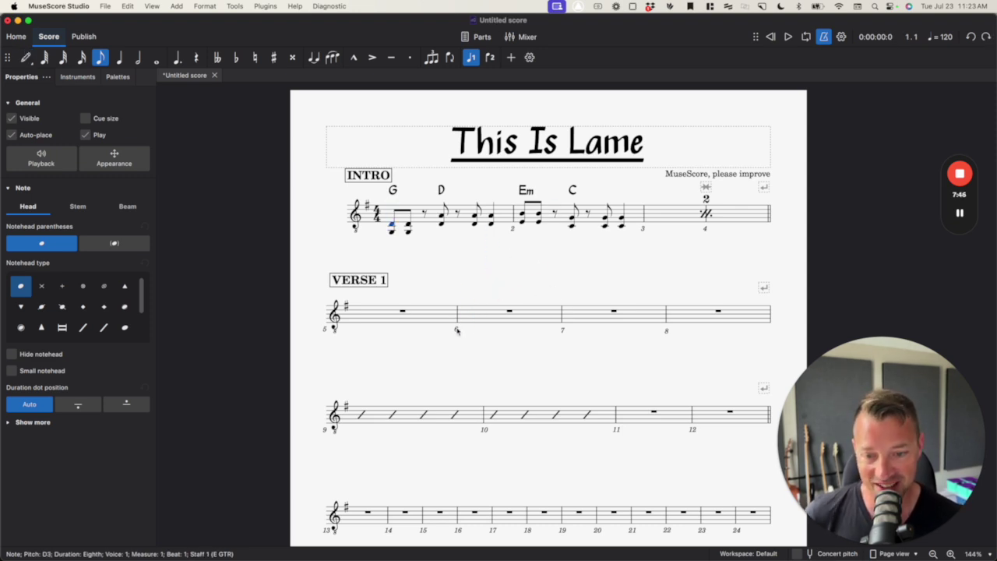
Select all measure numbers and set their font to Finale Broadway at 6pt
click(457, 330)
right_click(457, 330)
mouse_move(530, 419)
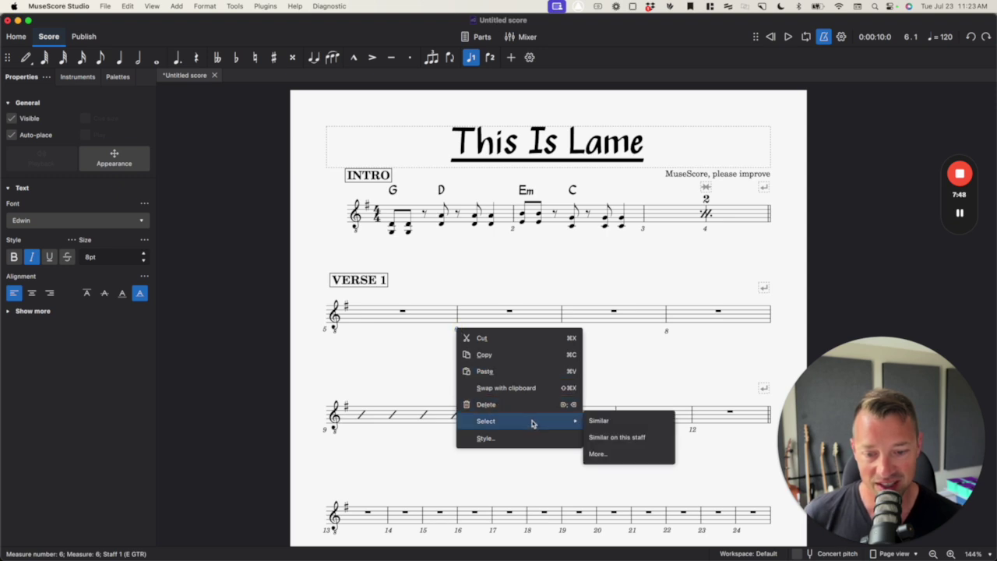
click(597, 418)
click(93, 224)
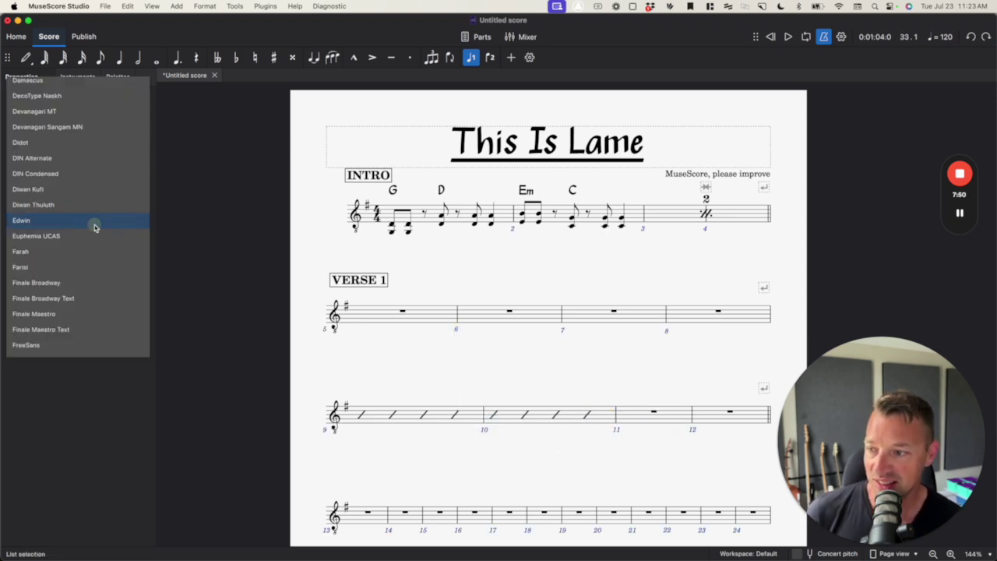
click(64, 283)
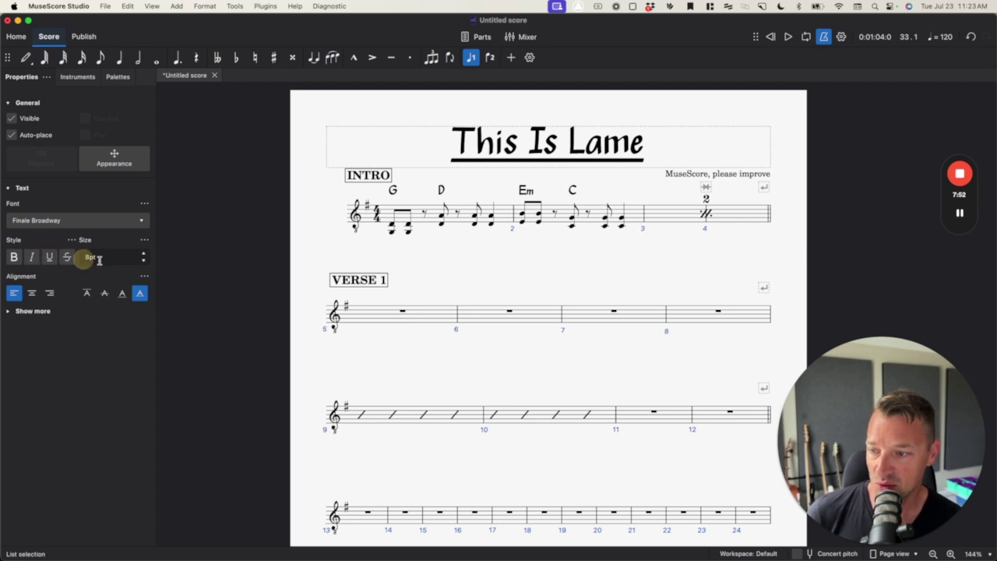
click(143, 261)
click(143, 261)
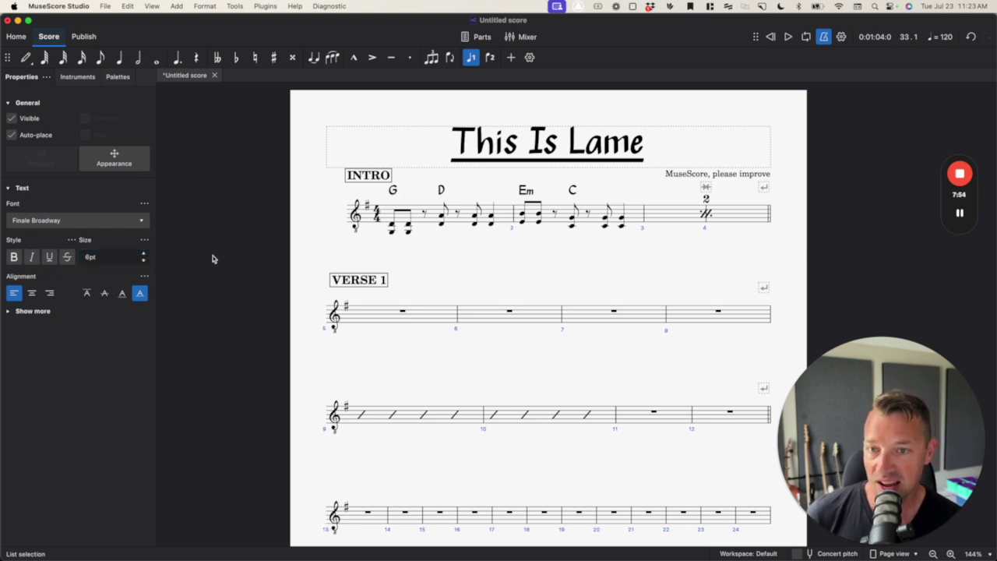
Deselect the restyled measure numbers, check them up close, and save the score with Cmd+S
click(488, 289)
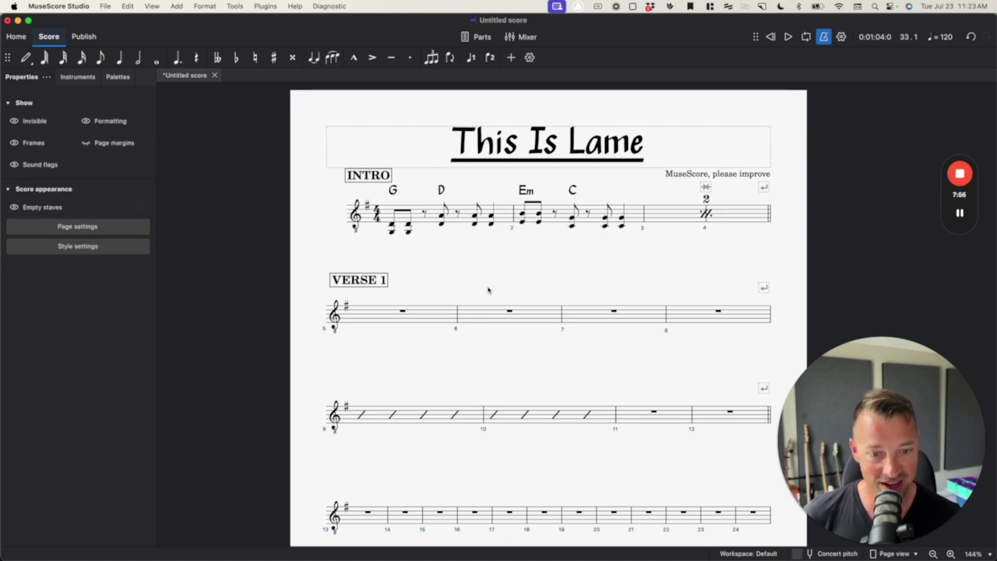
scroll(482, 380, up, 5)
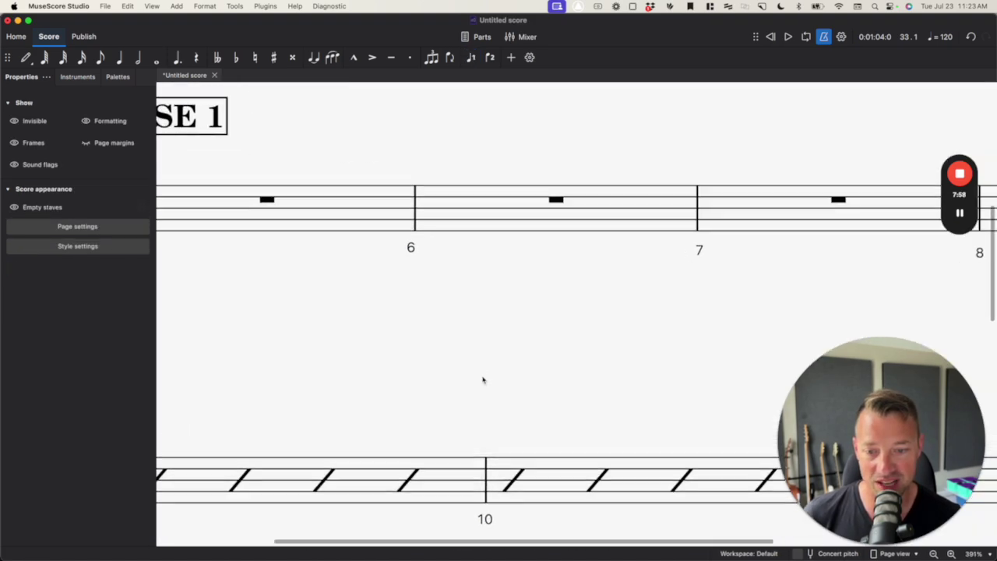
scroll(483, 381, up, 1)
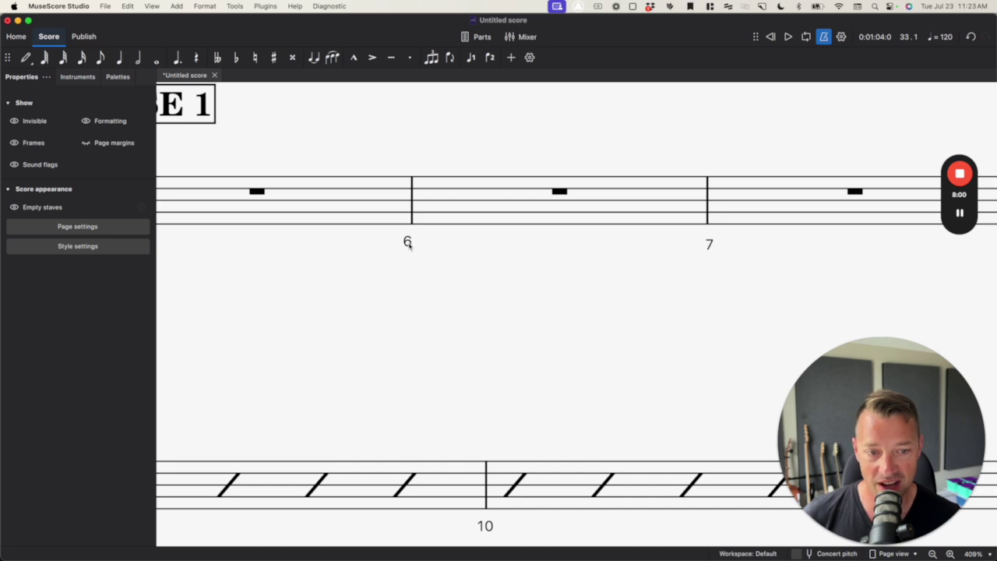
scroll(421, 265, down, 3)
scroll(498, 419, down, 1)
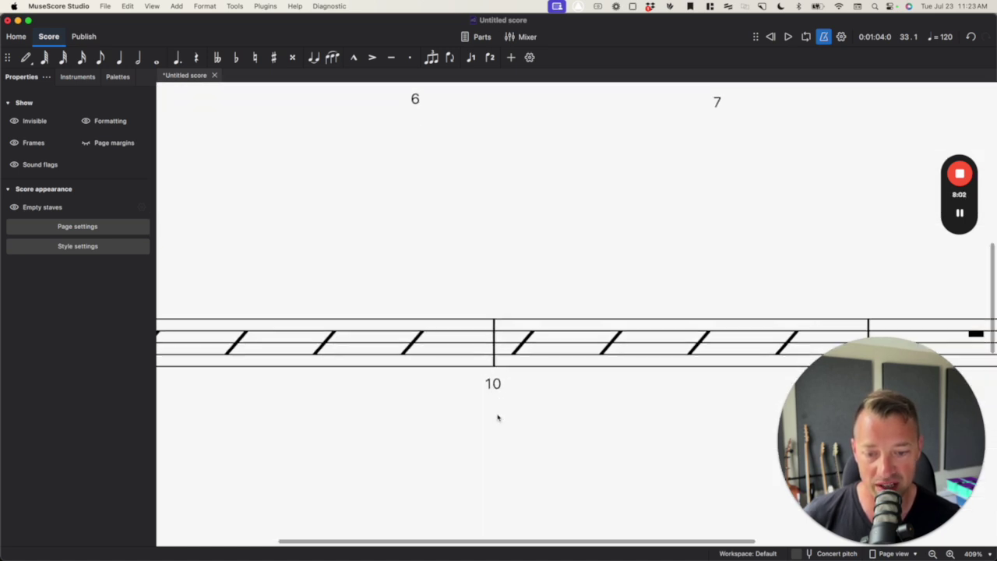
scroll(498, 418, down, 5)
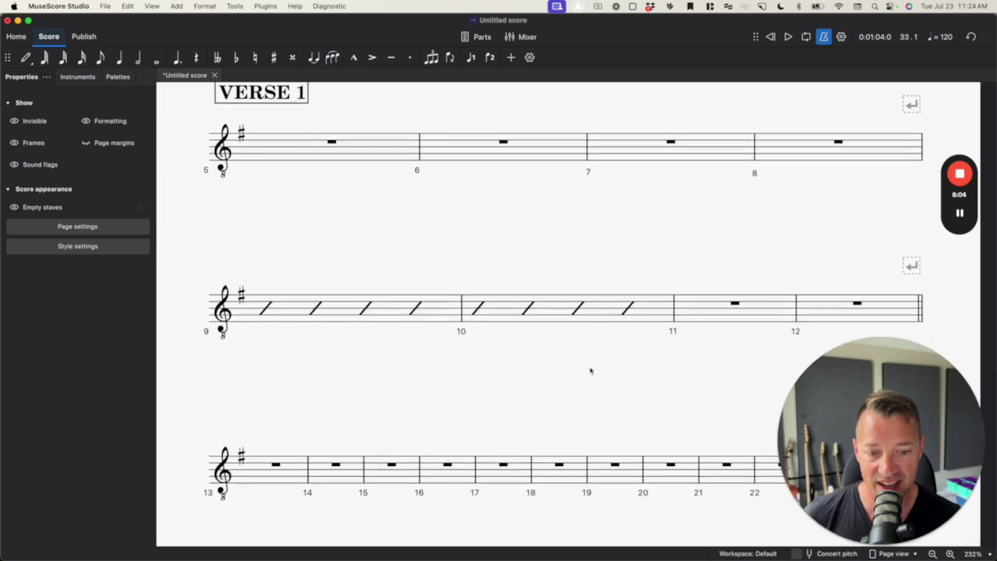
scroll(590, 371, down, 4)
scroll(530, 362, up, 2)
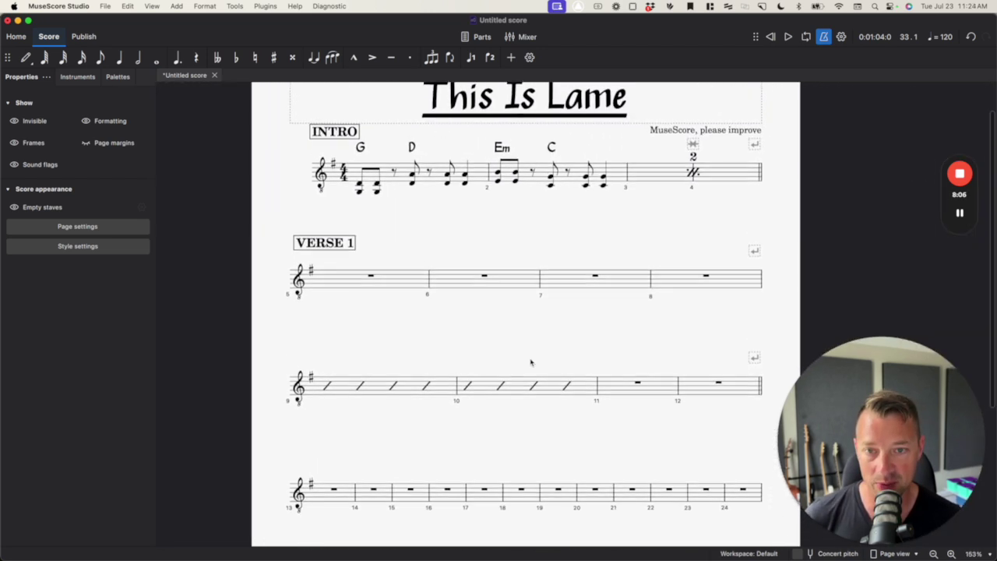
scroll(531, 362, up, 1)
key(super+s)
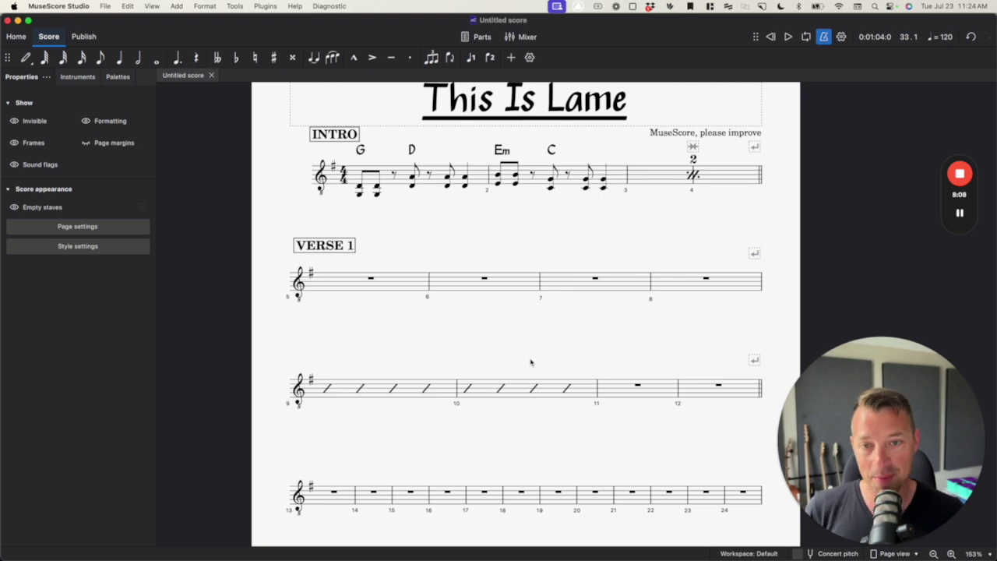
Close the score and reopen the Untitled 'This Is Lame' score from Home
key(super+w)
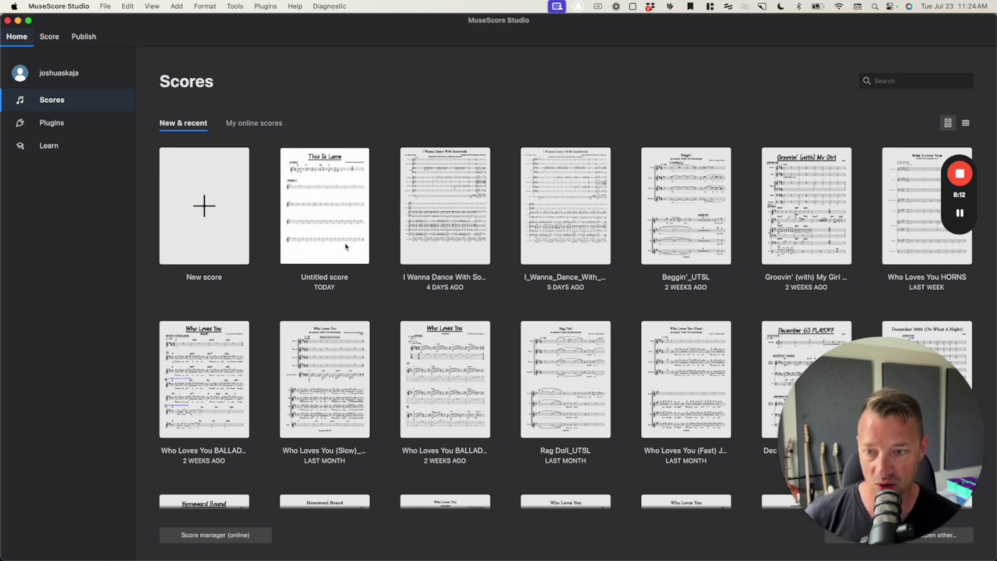
click(345, 246)
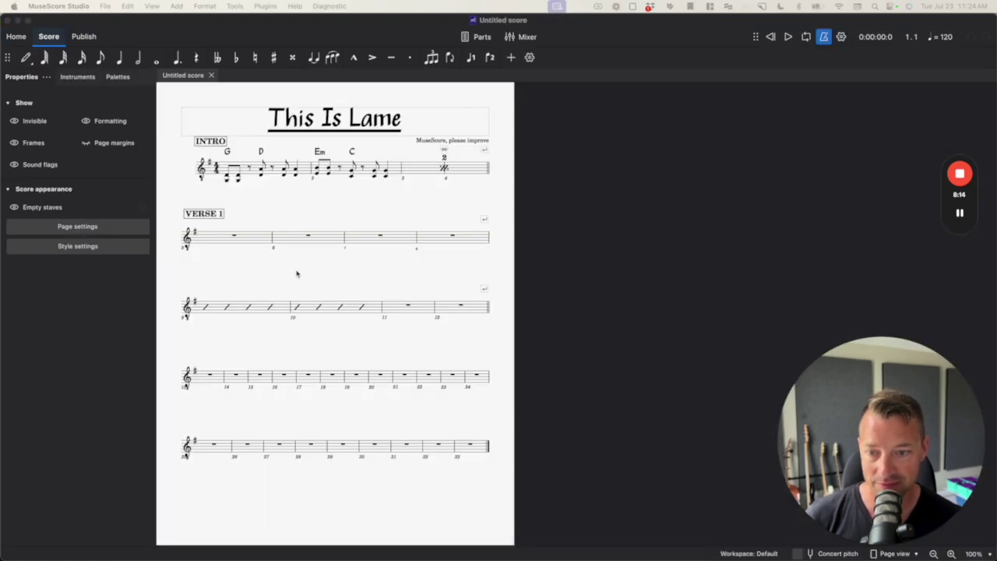
scroll(296, 273, up, 8)
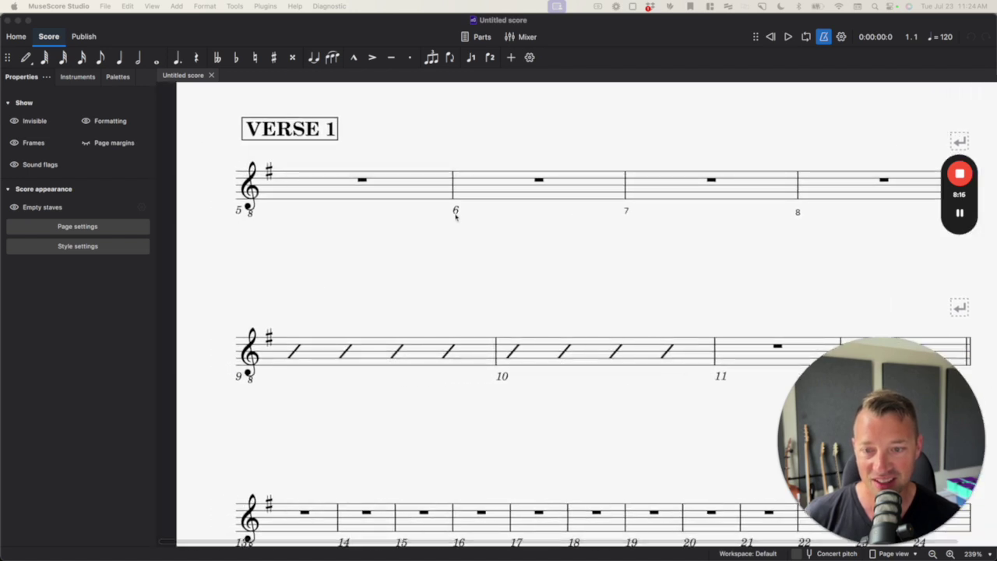
Inspect the bar 6 measure number and the score's systems, then clear the selection
click(456, 211)
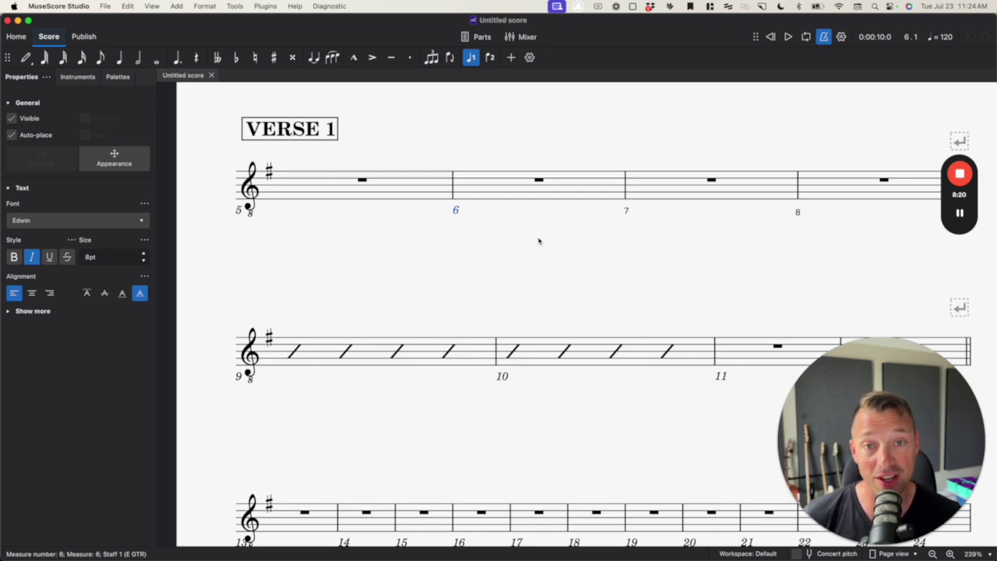
key(Escape)
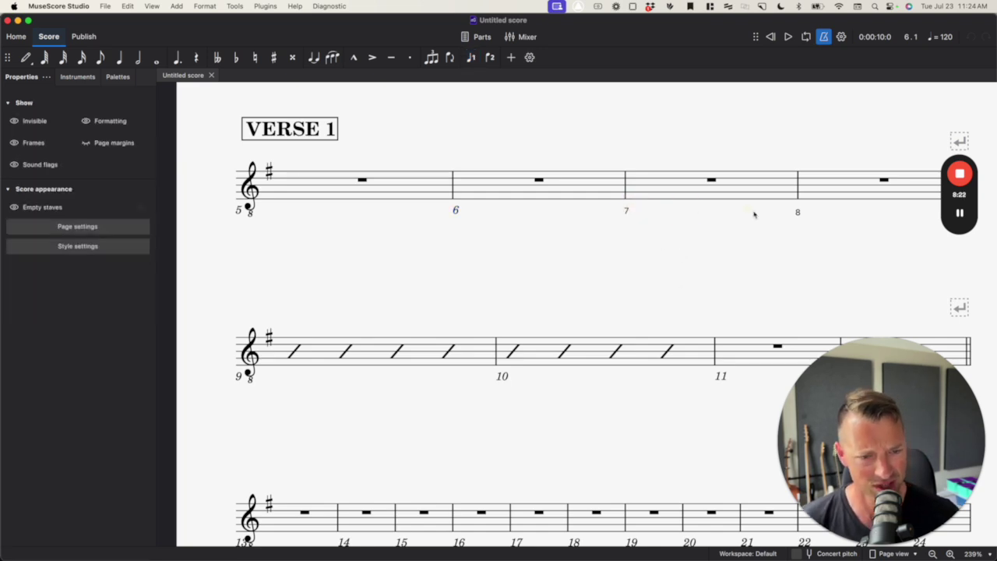
scroll(697, 268, down, 5)
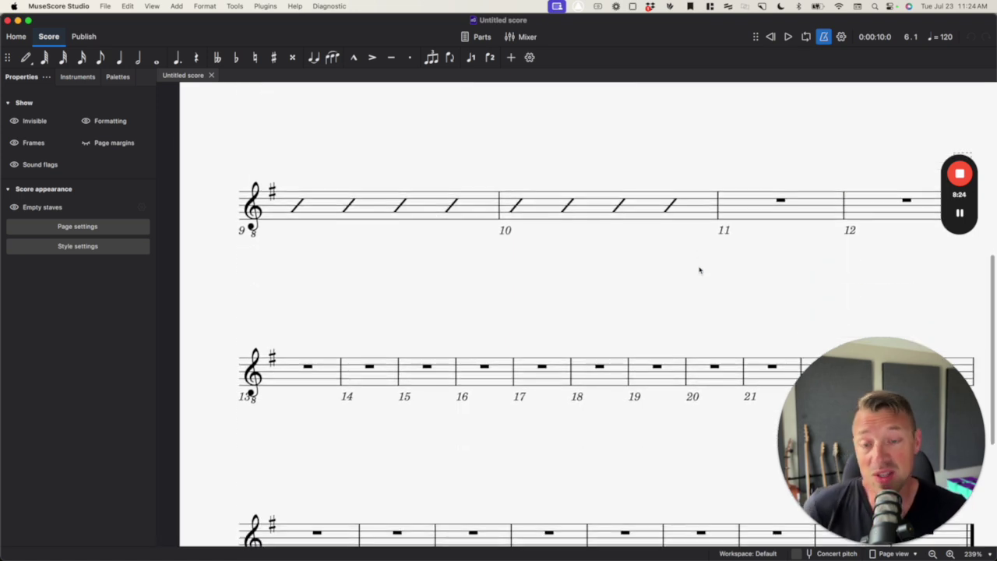
scroll(278, 216, up, 10)
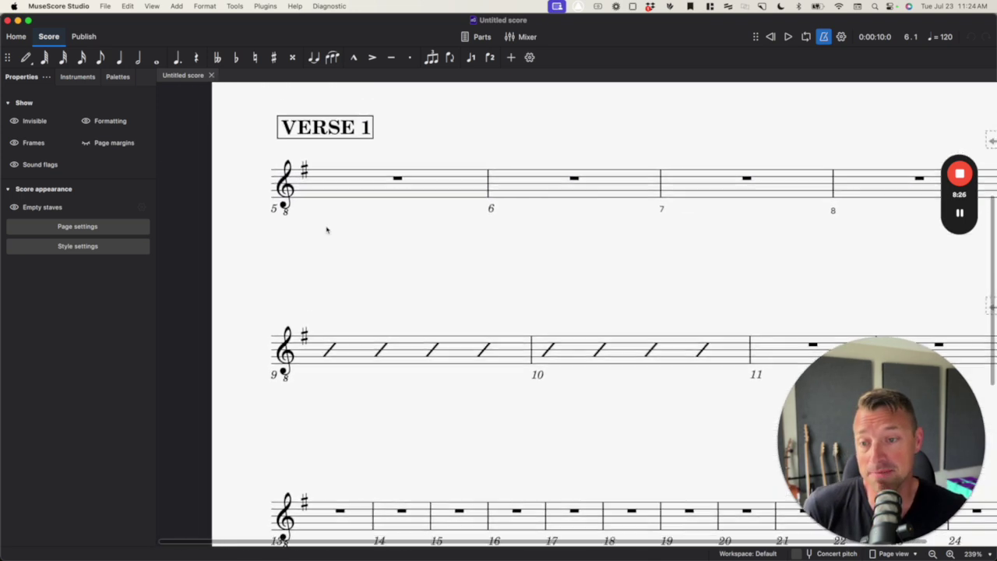
scroll(327, 229, up, 1)
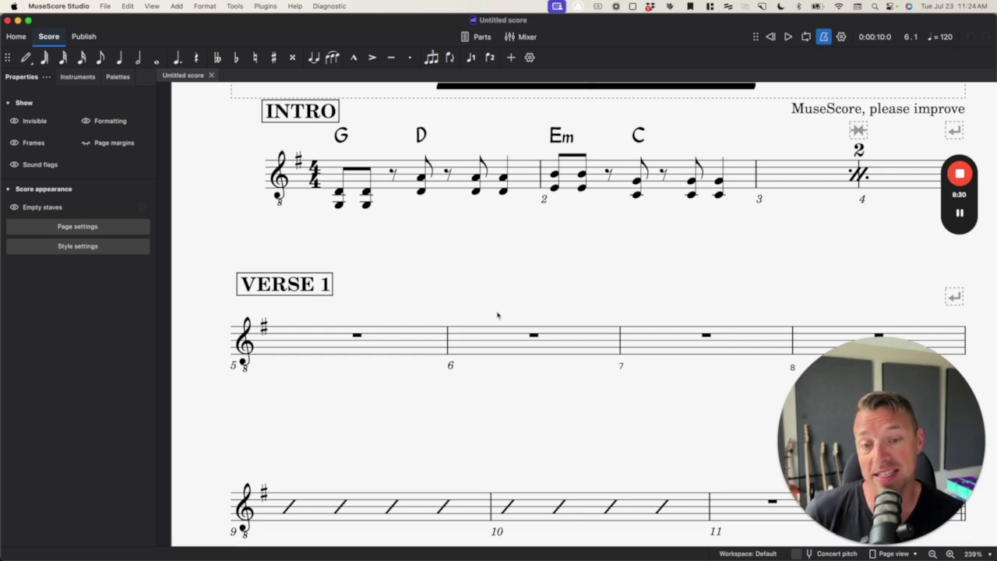
scroll(497, 315, down, 5)
scroll(499, 314, right, 1)
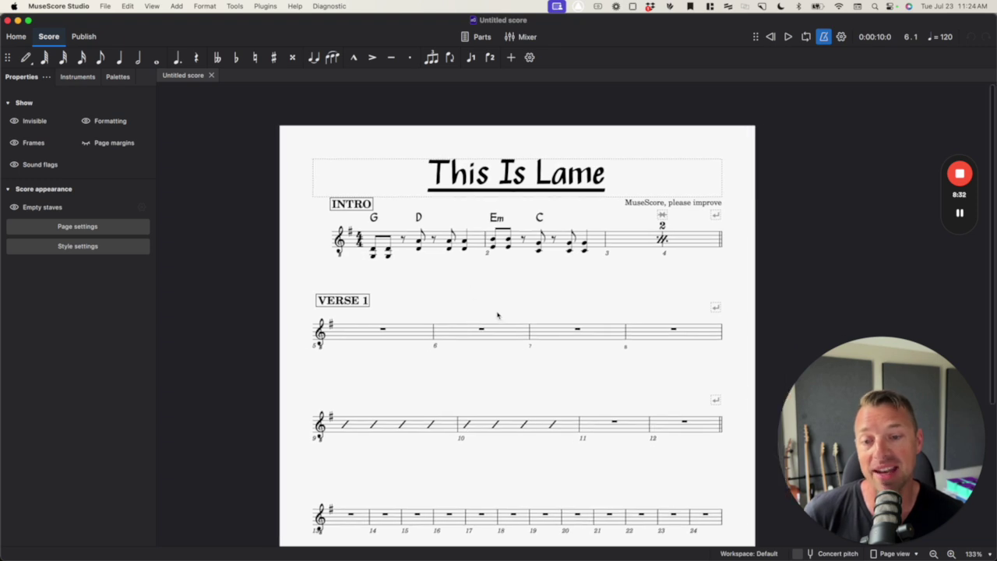
click(371, 218)
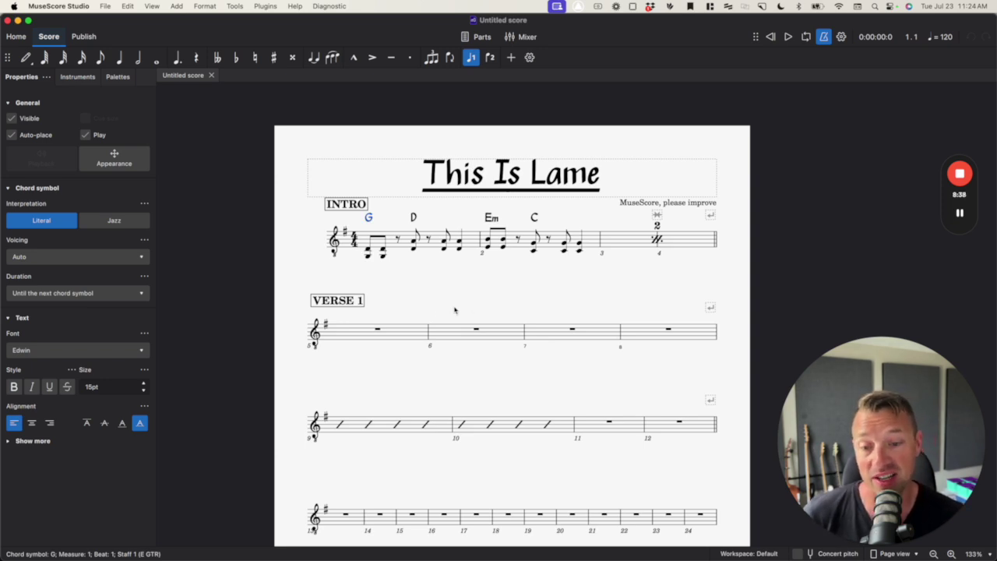
click(464, 301)
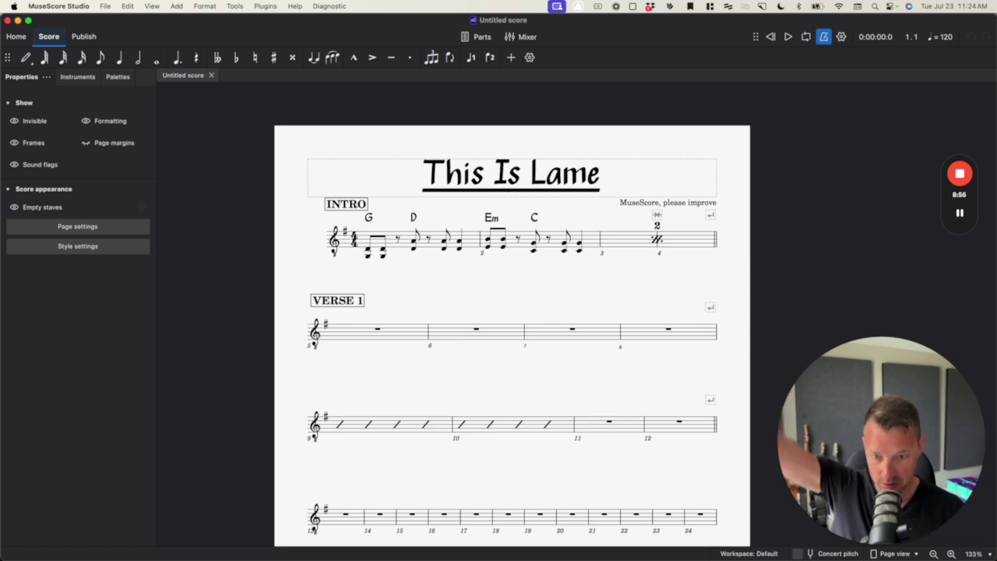
Change the bar 2 Em chord symbol to Em7b5
click(493, 219)
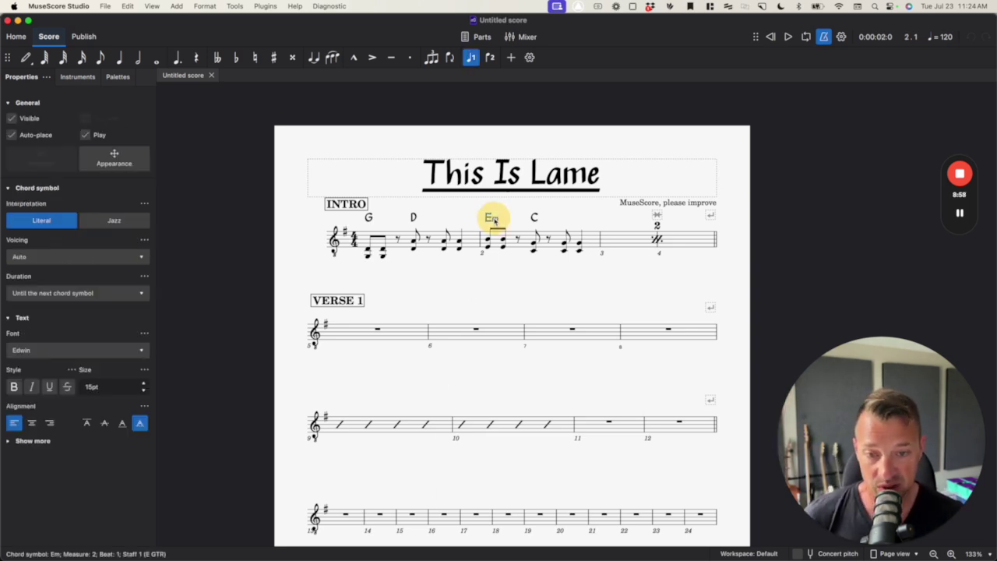
double_click(494, 220)
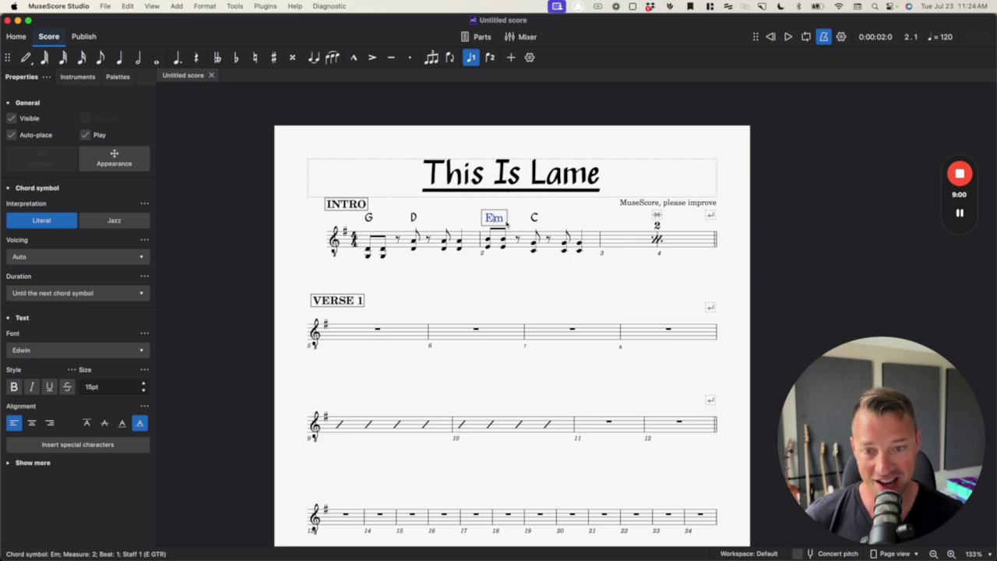
text(7b5)
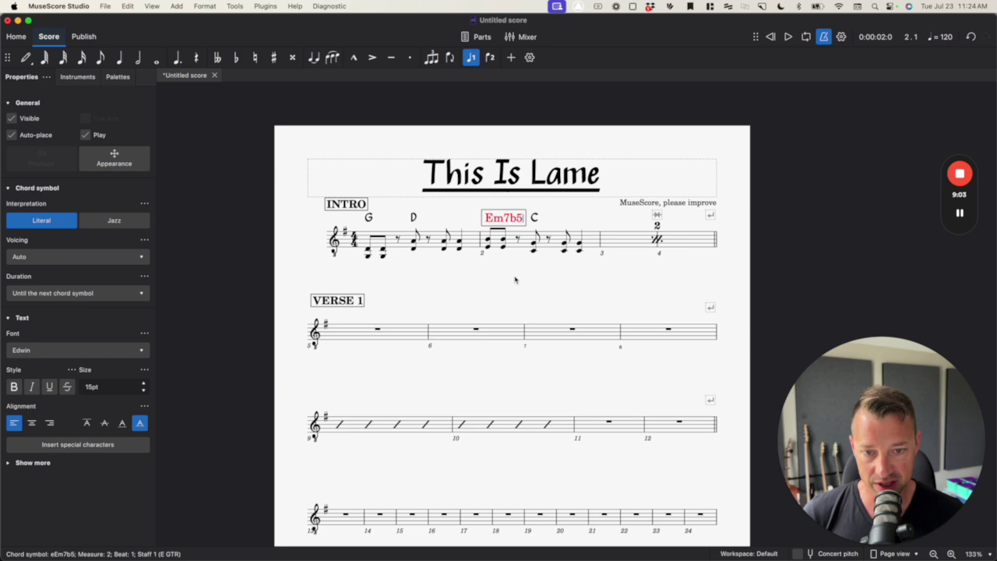
key(Escape)
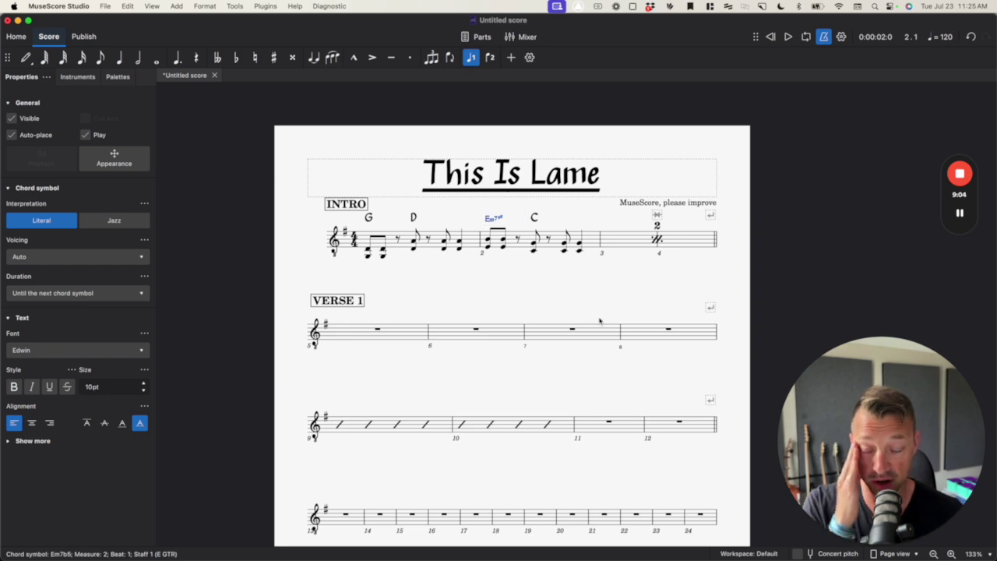
key(Escape)
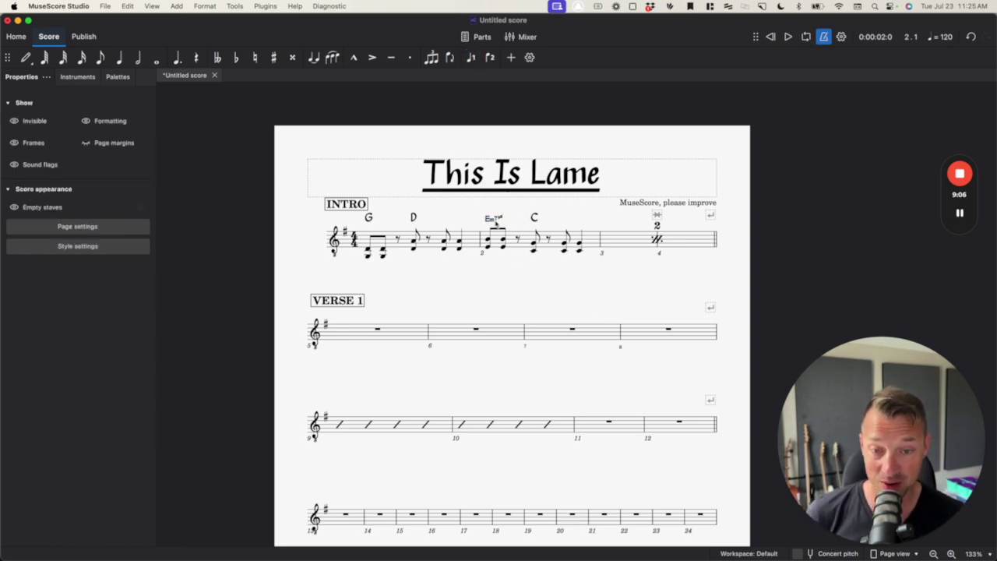
Enlarge the Em7b5 chord symbol's text size in Properties
click(492, 219)
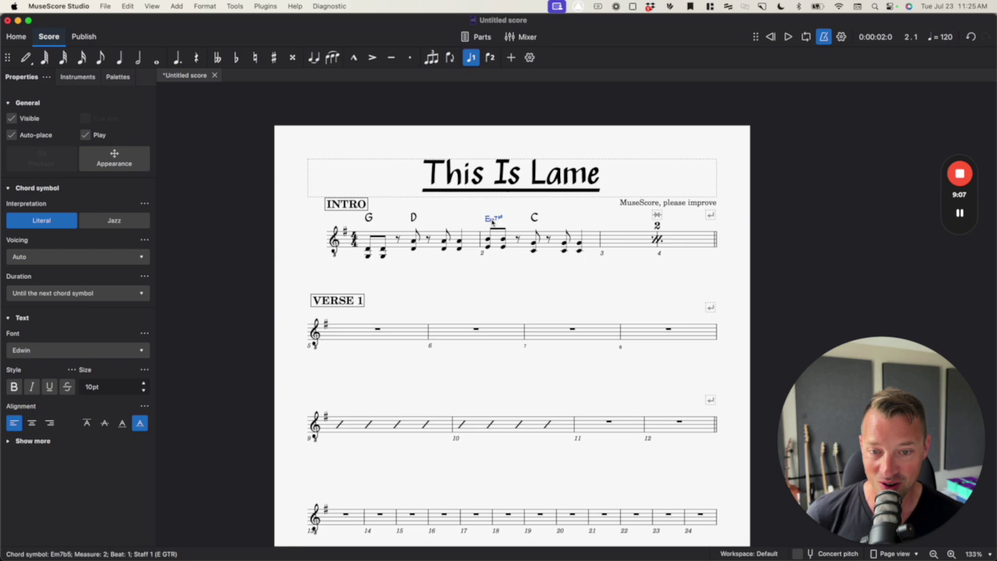
click(143, 383)
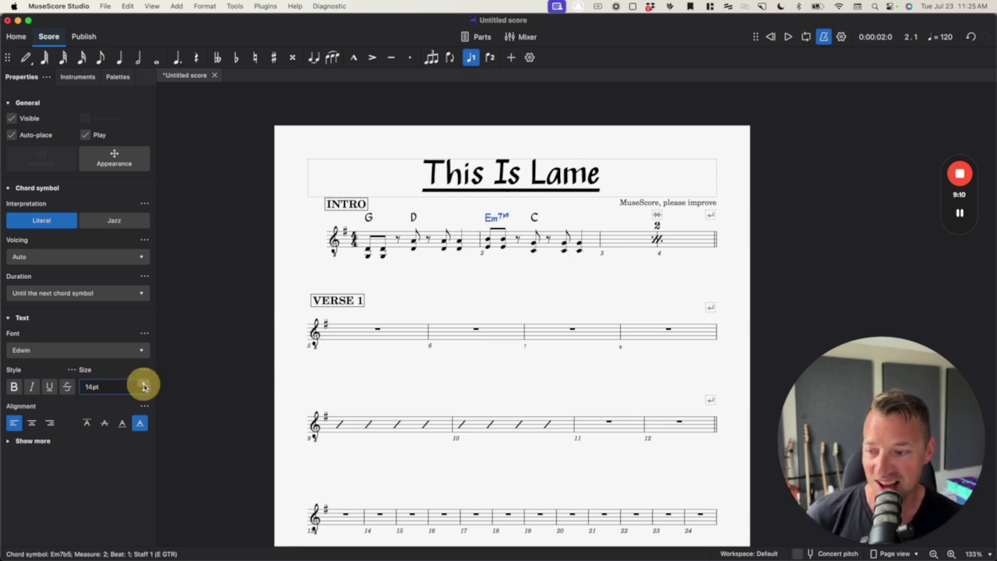
click(496, 312)
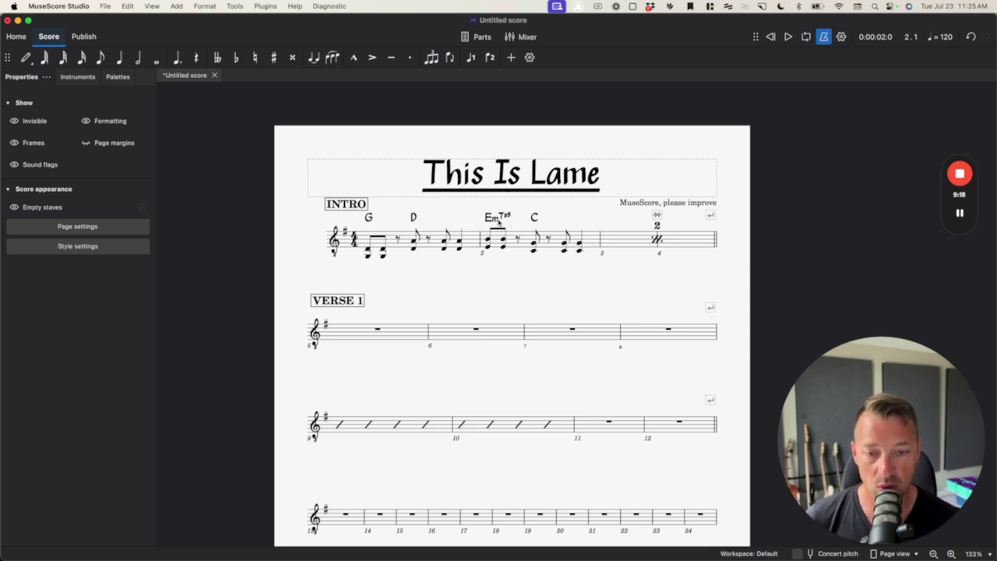
Repeatedly open and exit text editing on the Em7b5 chord symbol
double_click(499, 219)
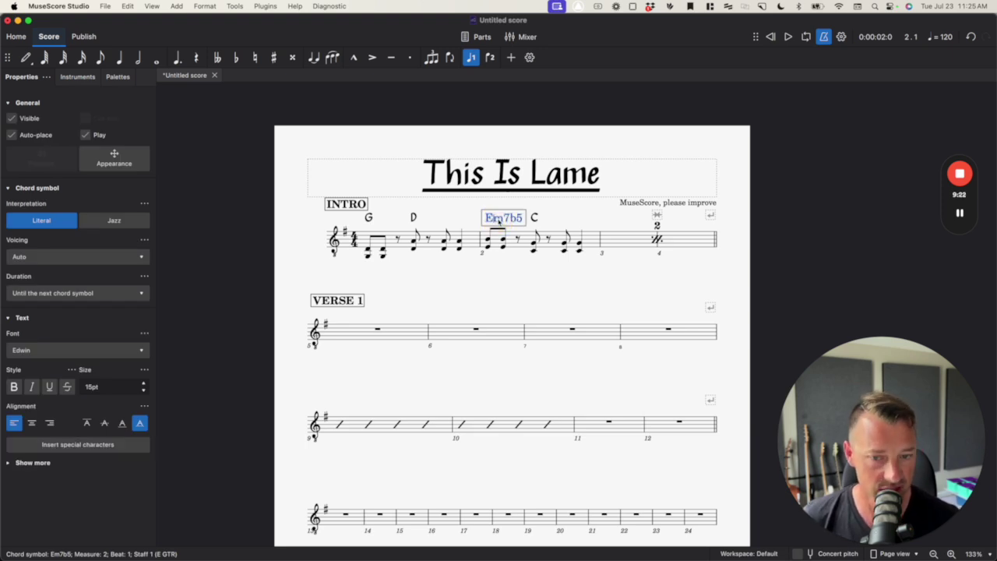
key(Escape)
double_click(510, 218)
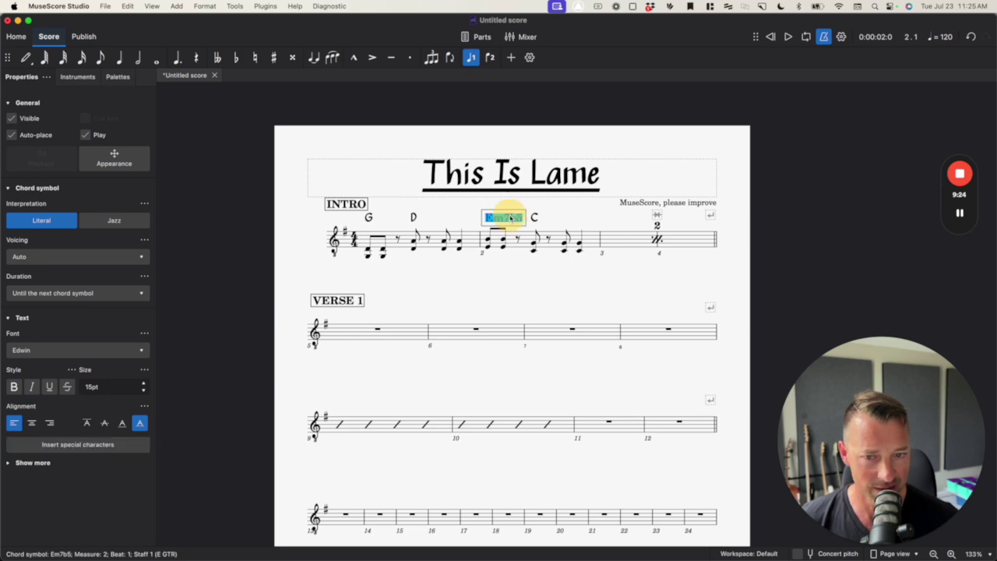
click(511, 248)
double_click(507, 218)
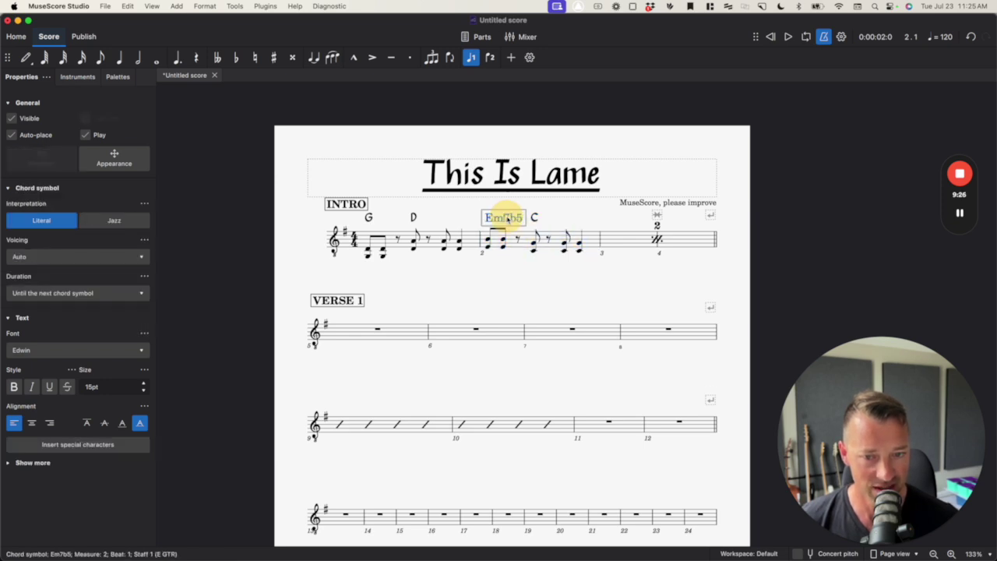
click(521, 271)
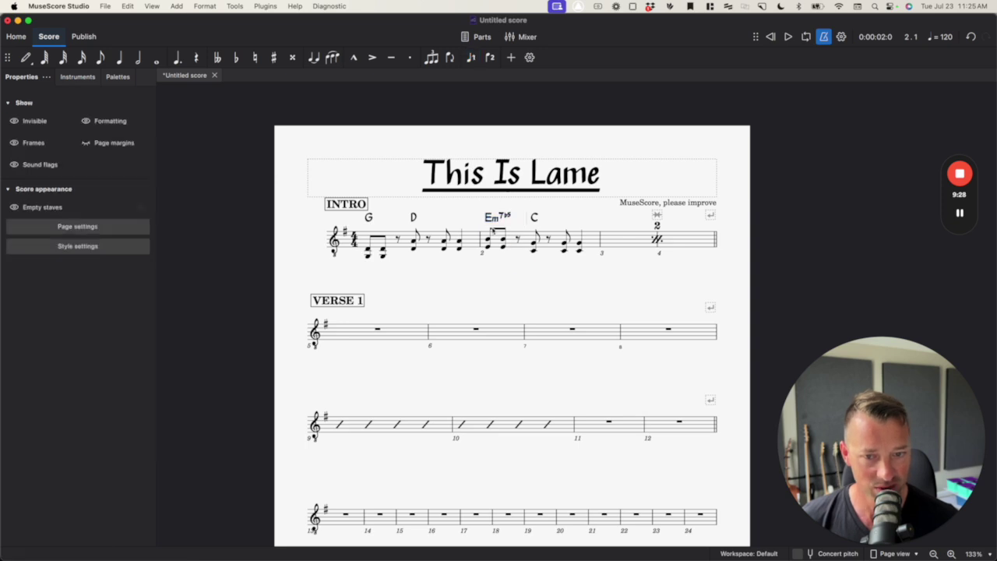
double_click(491, 219)
key(Escape)
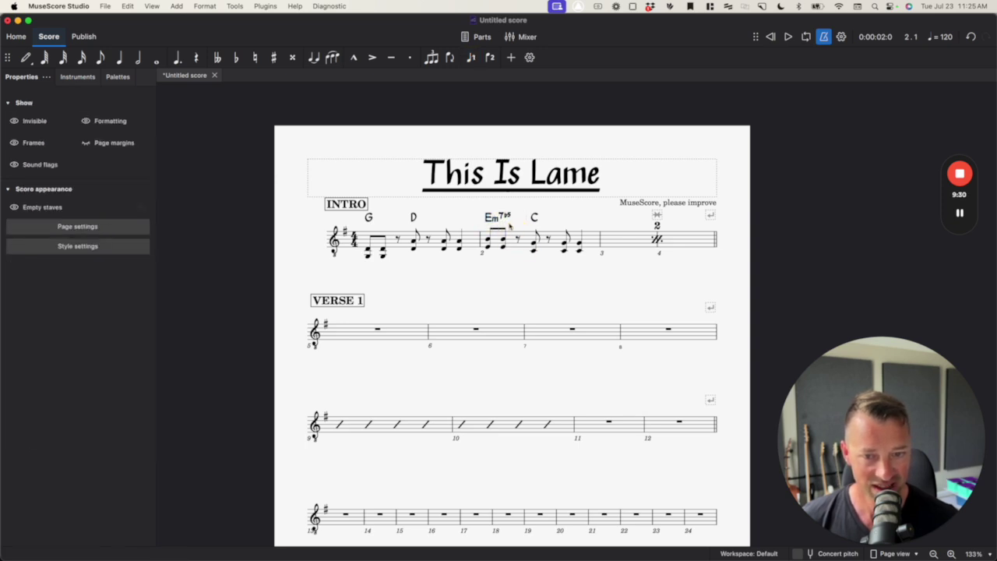
double_click(506, 219)
click(521, 261)
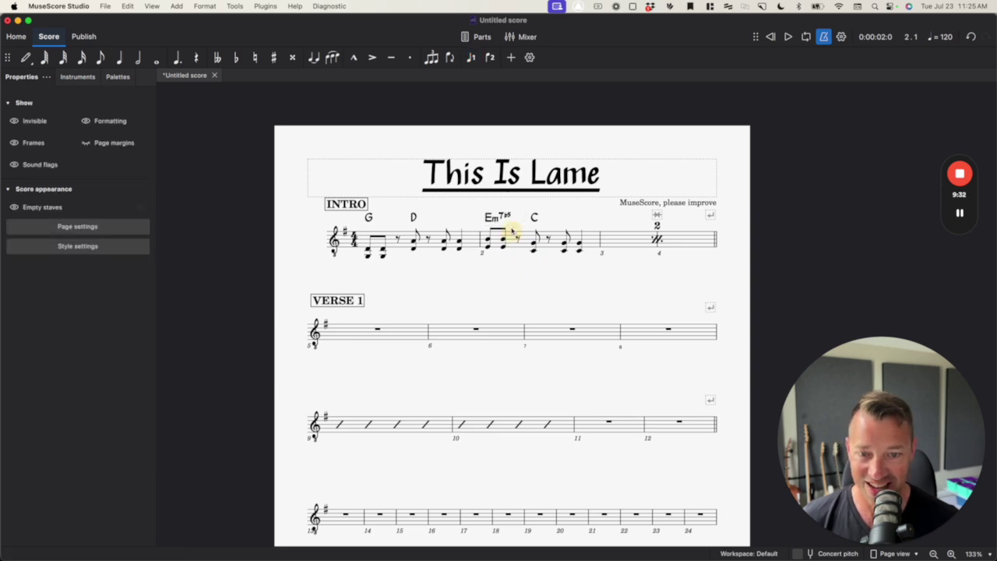
Delete the b5 so the bar 2 chord reads Em7
double_click(505, 220)
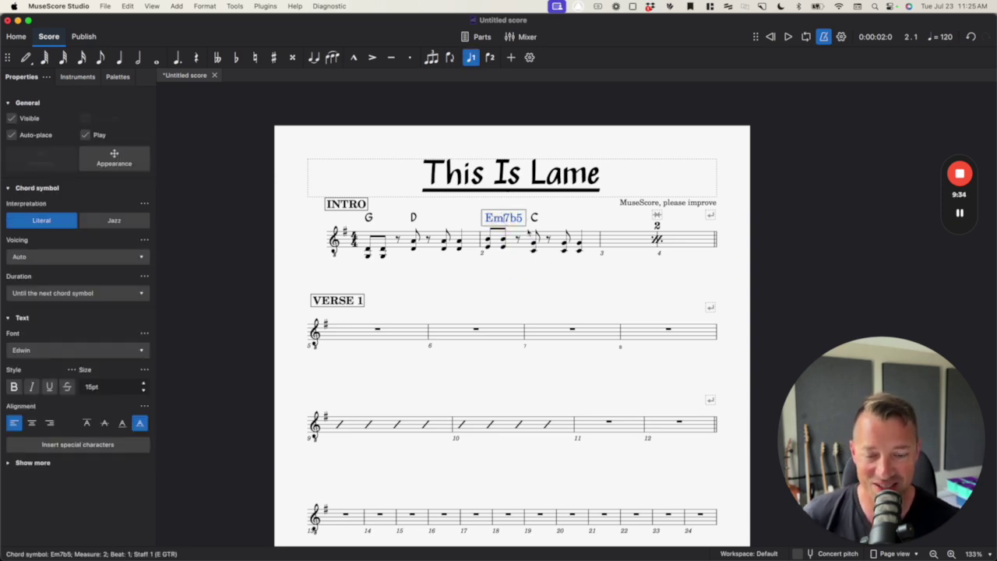
key(BackSpace)
key(BackSpace)
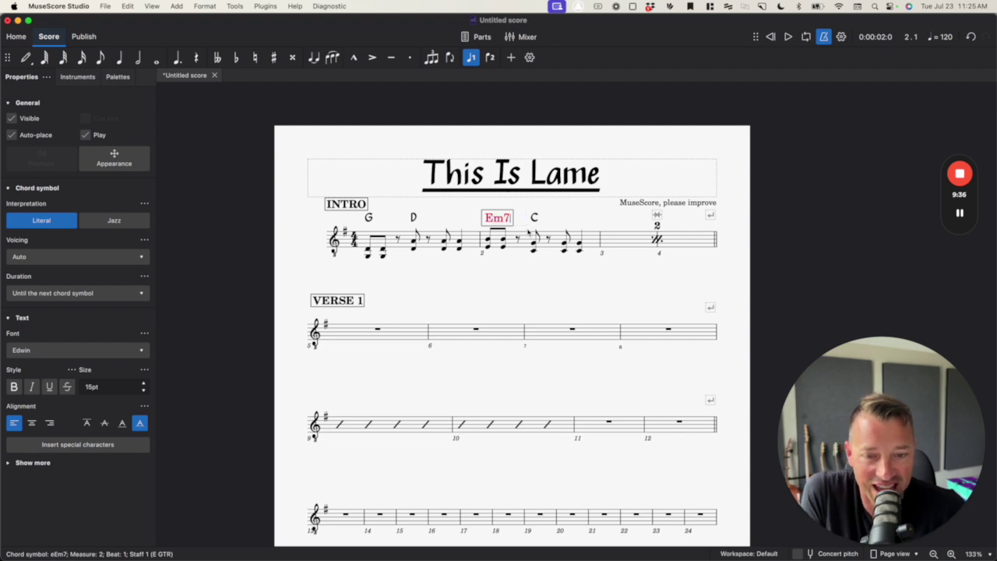
click(514, 288)
click(493, 220)
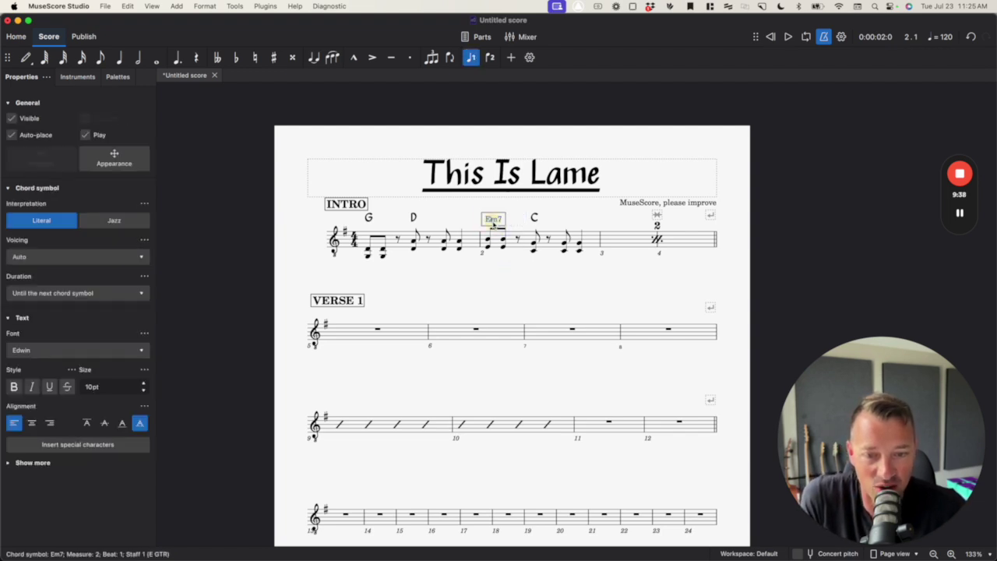
click(507, 296)
Raise the Em7 chord symbol's text size to 14pt
click(491, 219)
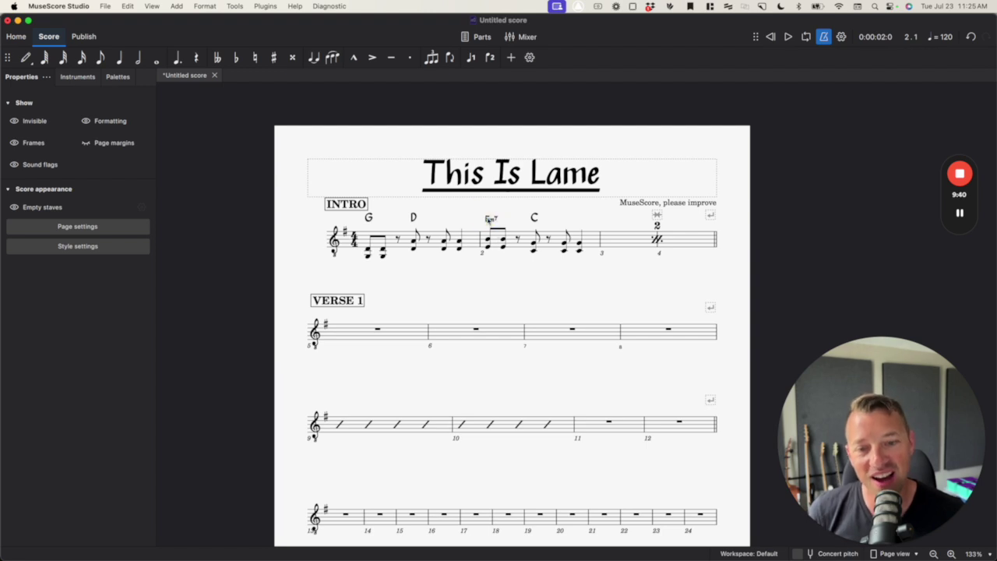
click(143, 383)
click(144, 383)
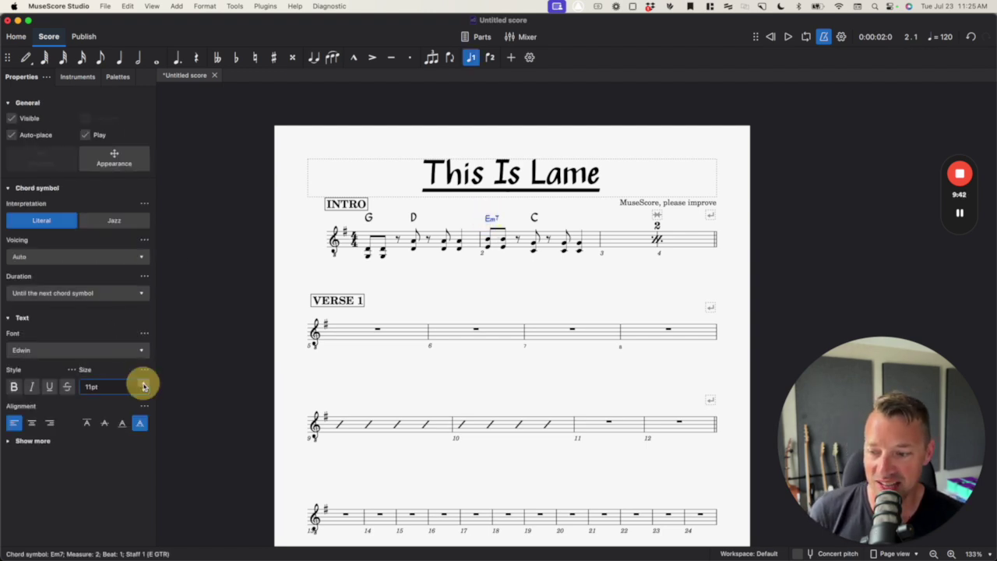
click(143, 383)
click(143, 383)
click(514, 281)
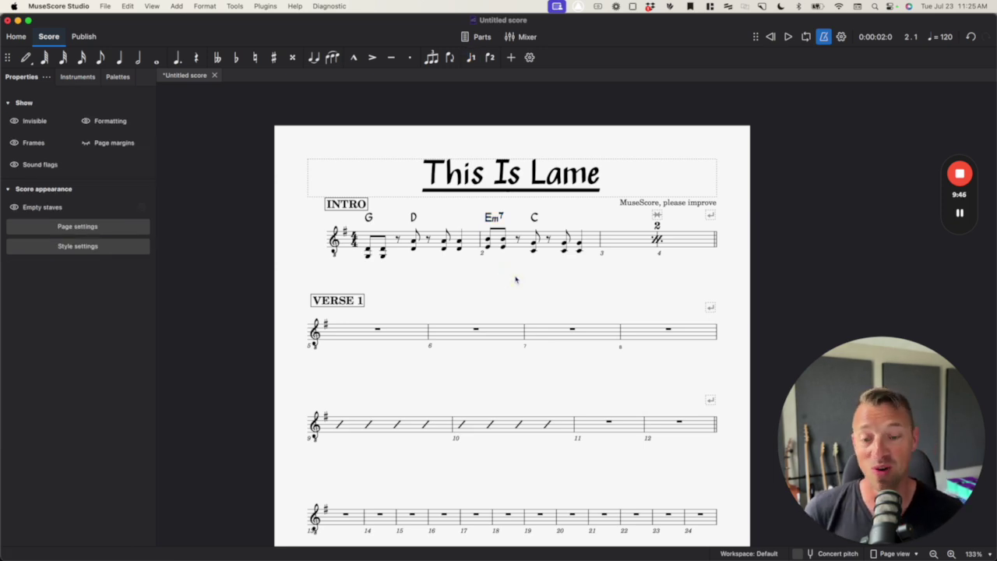
scroll(515, 280, down, 2)
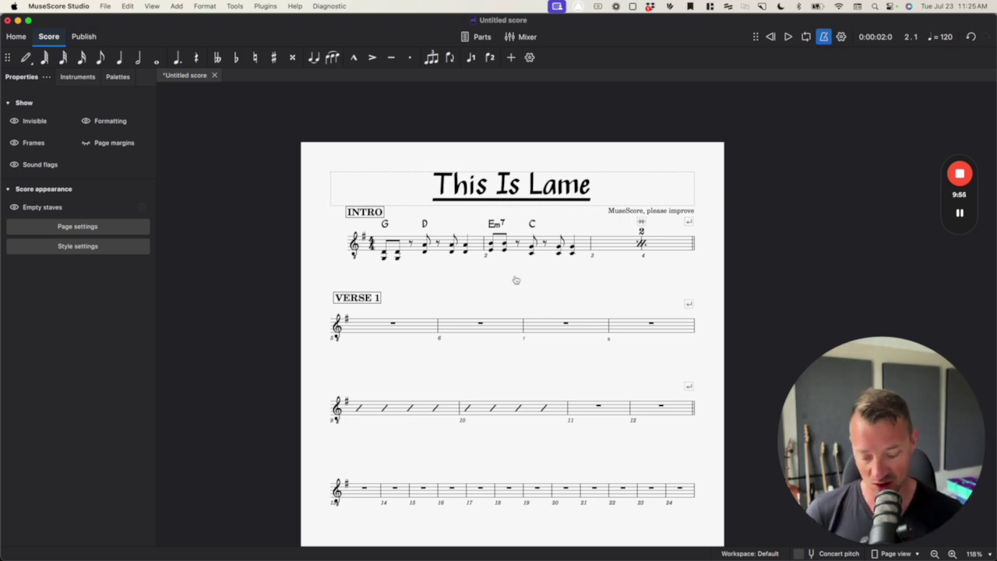
scroll(451, 539, down, 2)
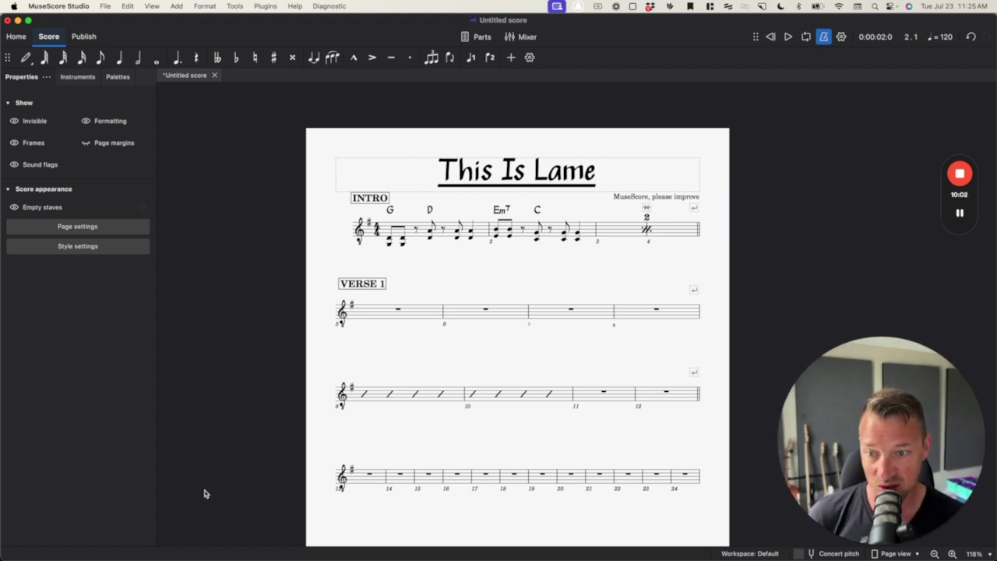
Show the palettes, collapse Articulations, and expand the Dynamics palette
click(119, 77)
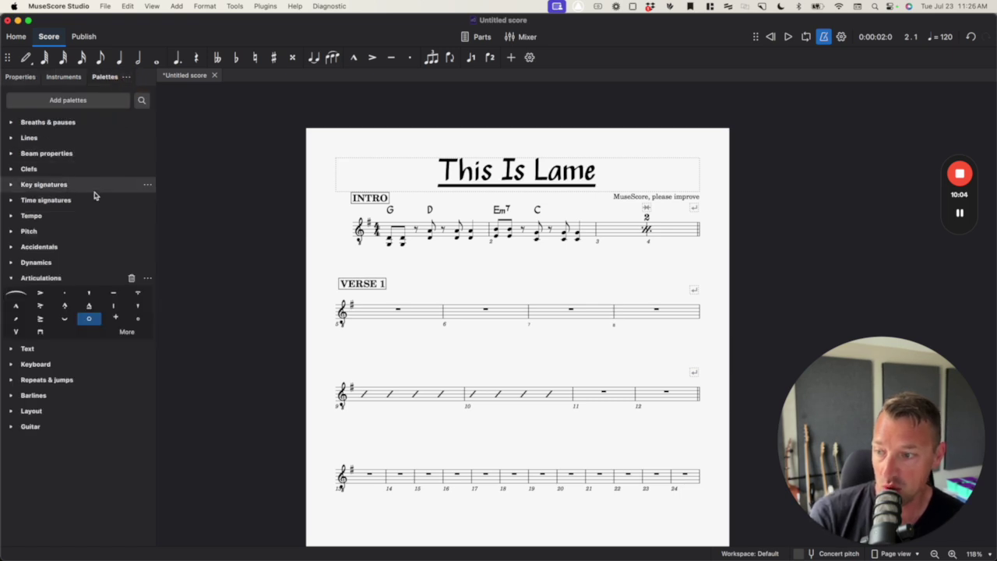
click(10, 278)
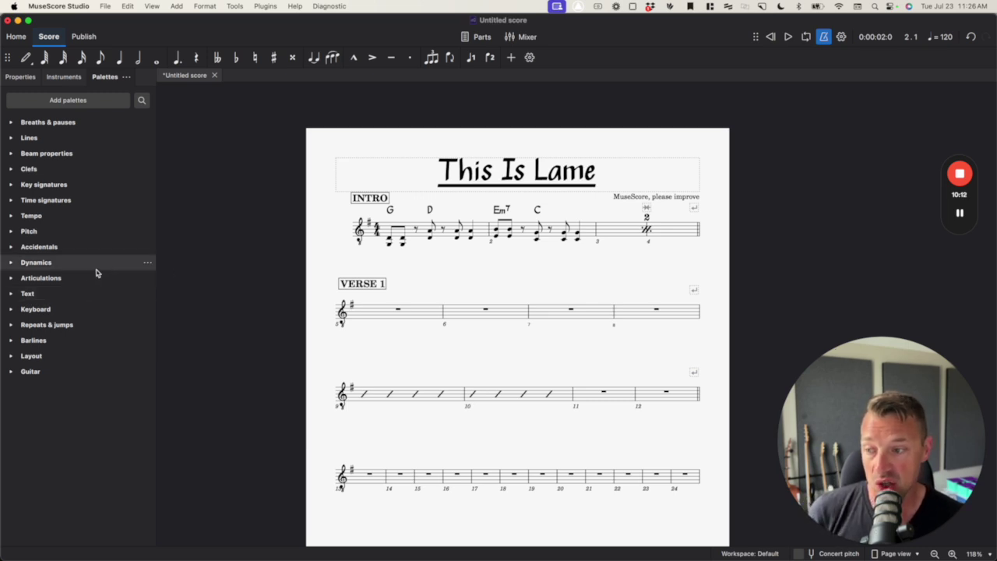
click(42, 263)
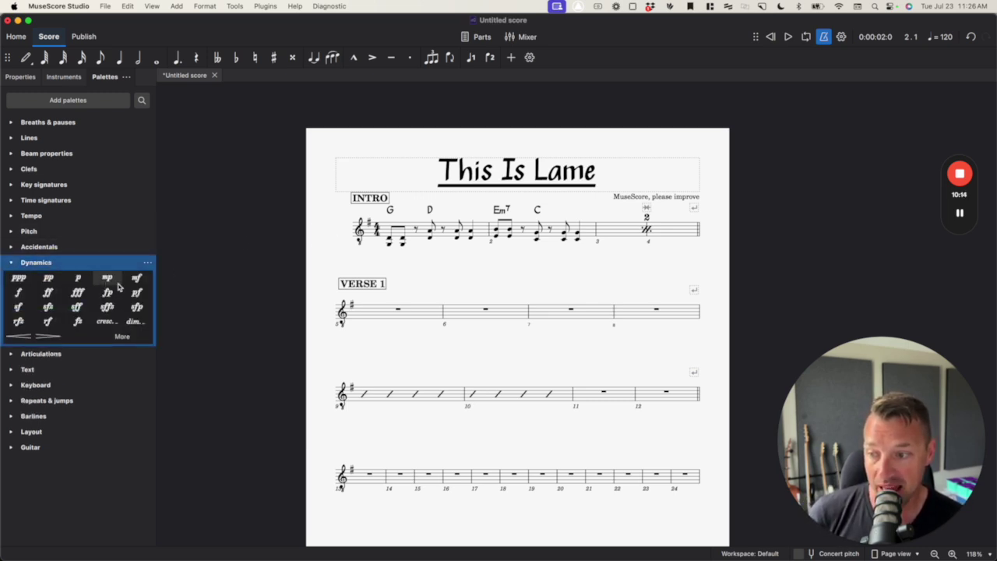
Try an f dynamic on measure 1 by click and by drag, undoing each
click(389, 244)
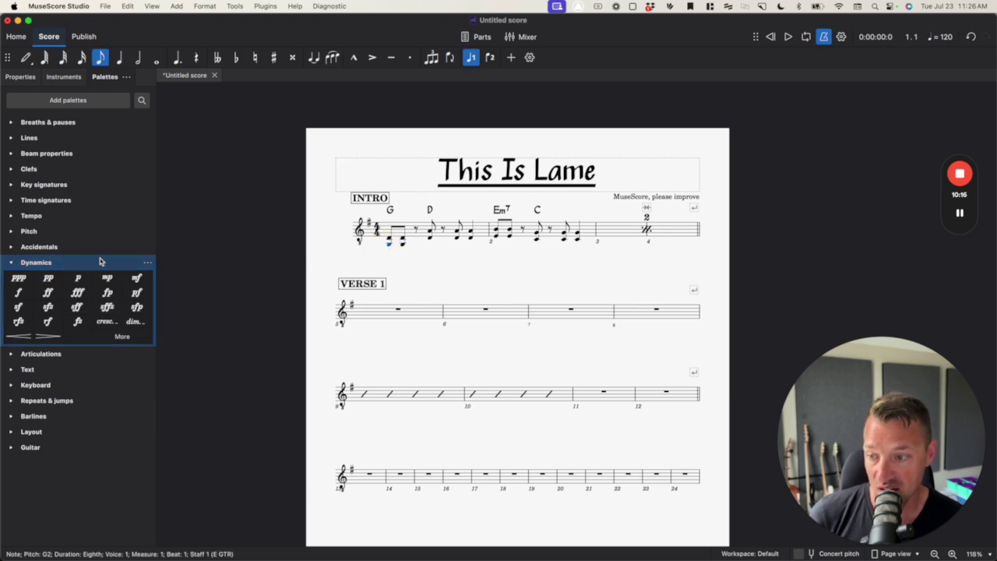
click(18, 296)
key(super+z)
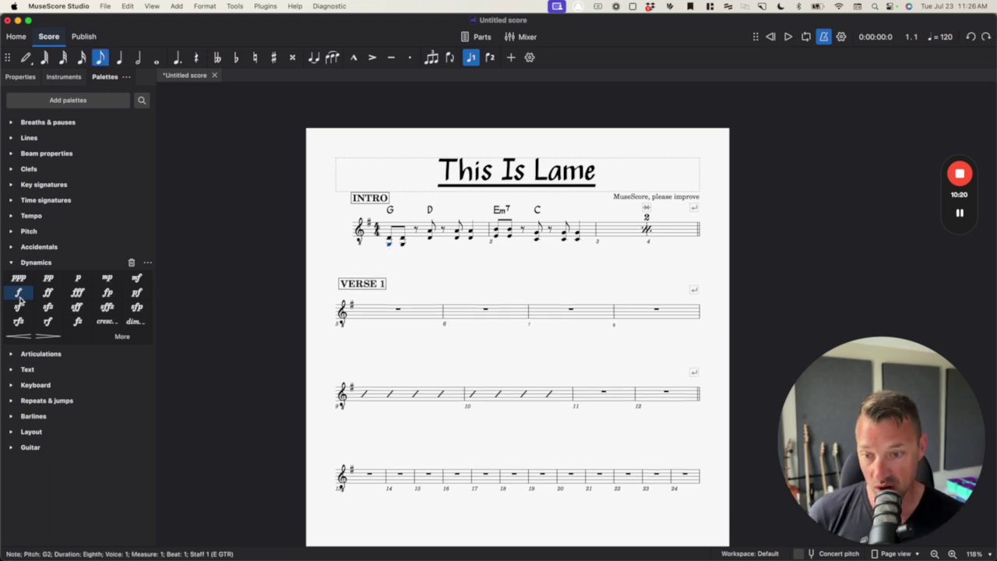
drag(18, 296, 459, 243)
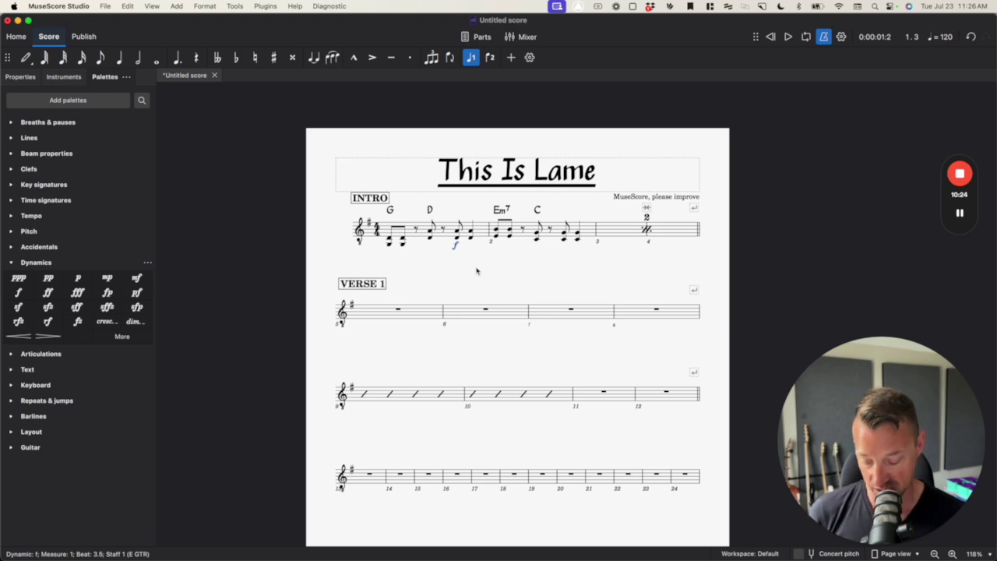
key(super+z)
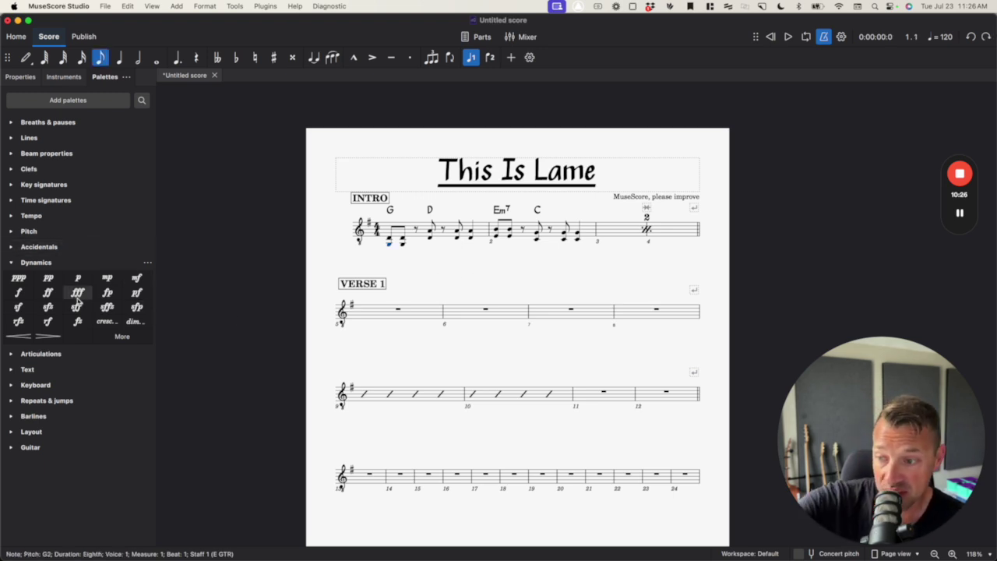
click(12, 263)
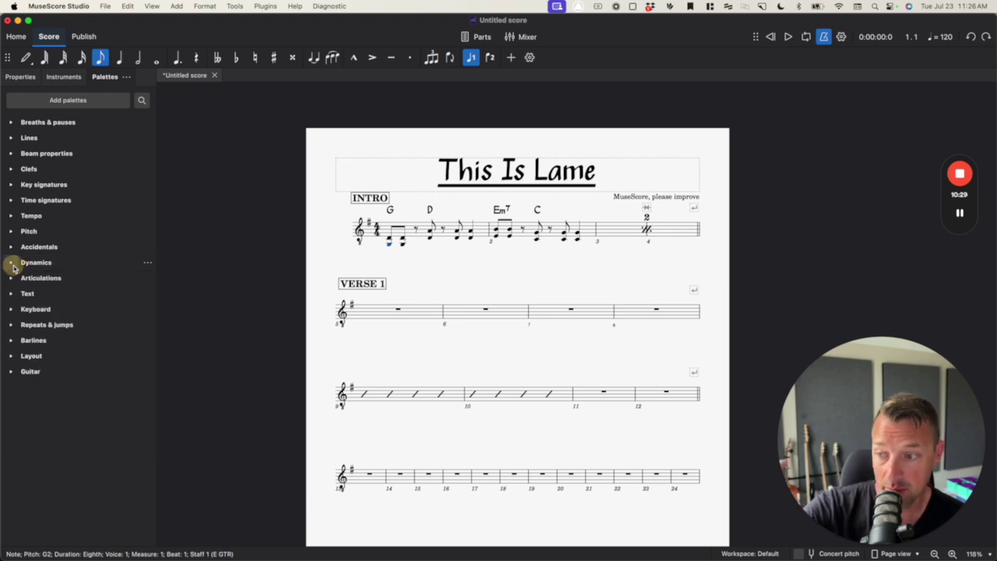
Browse the additional palettes list and close it without adding any palette
click(70, 99)
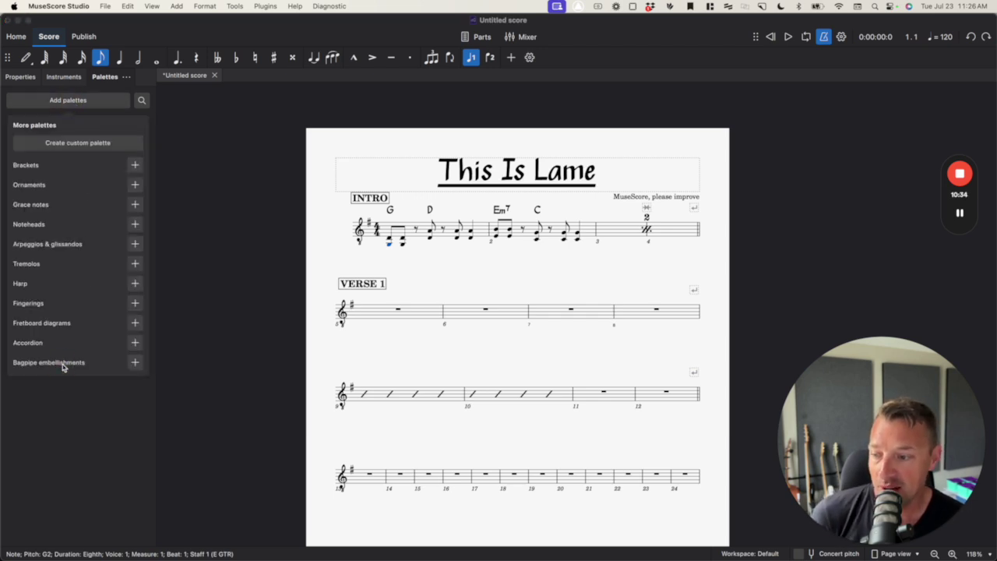
click(33, 286)
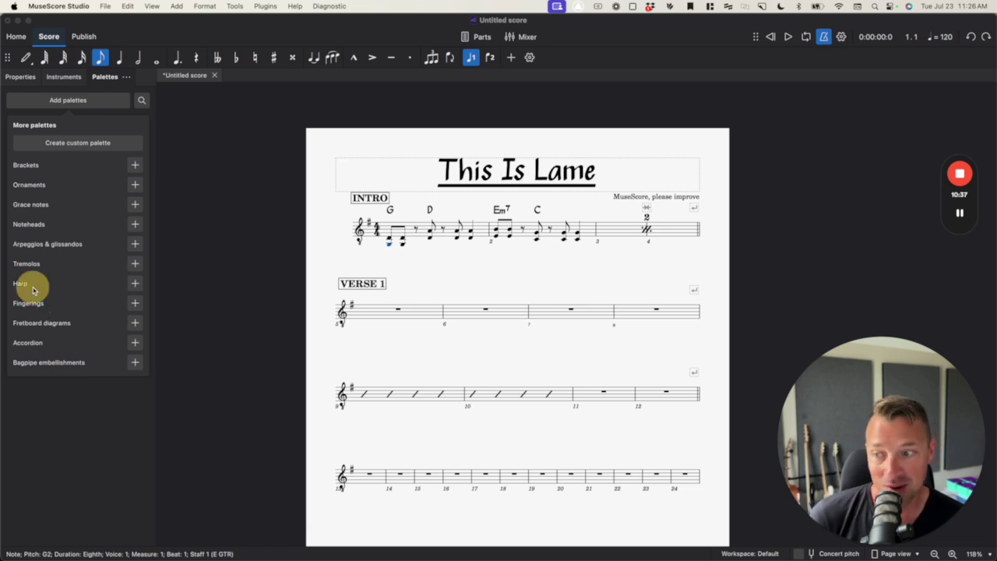
click(39, 329)
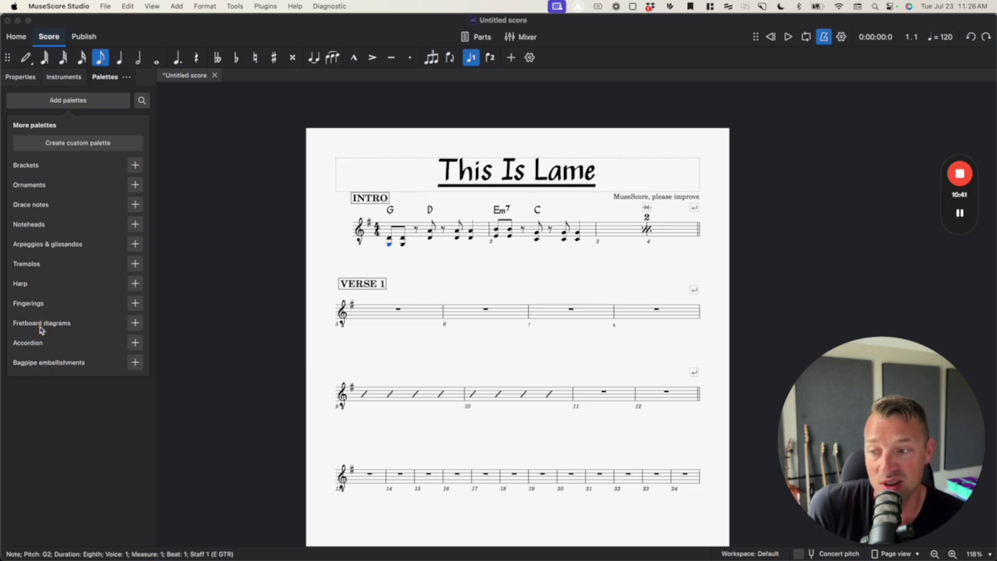
click(178, 137)
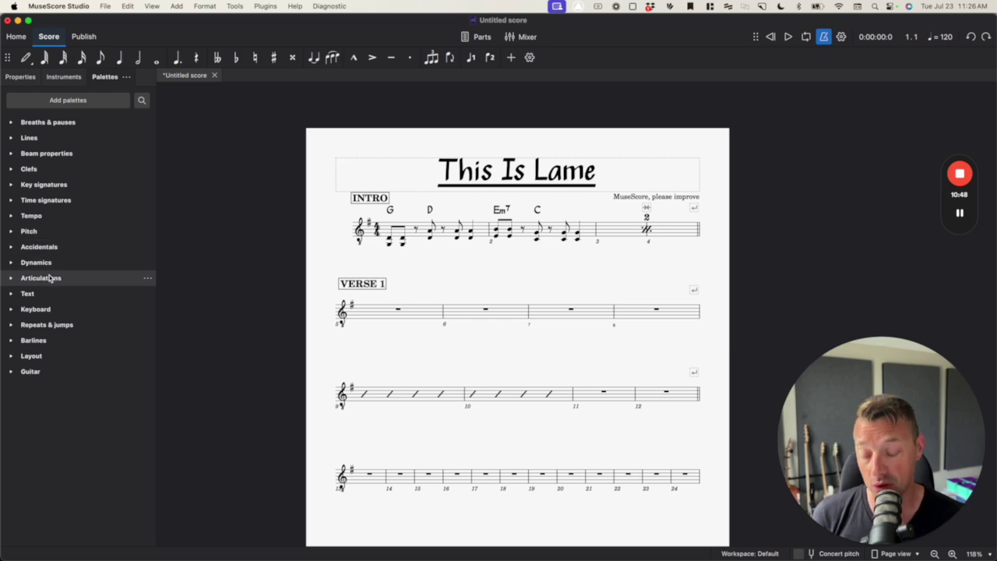
Open Preferences and scroll through the Shortcuts list
key(super+comma)
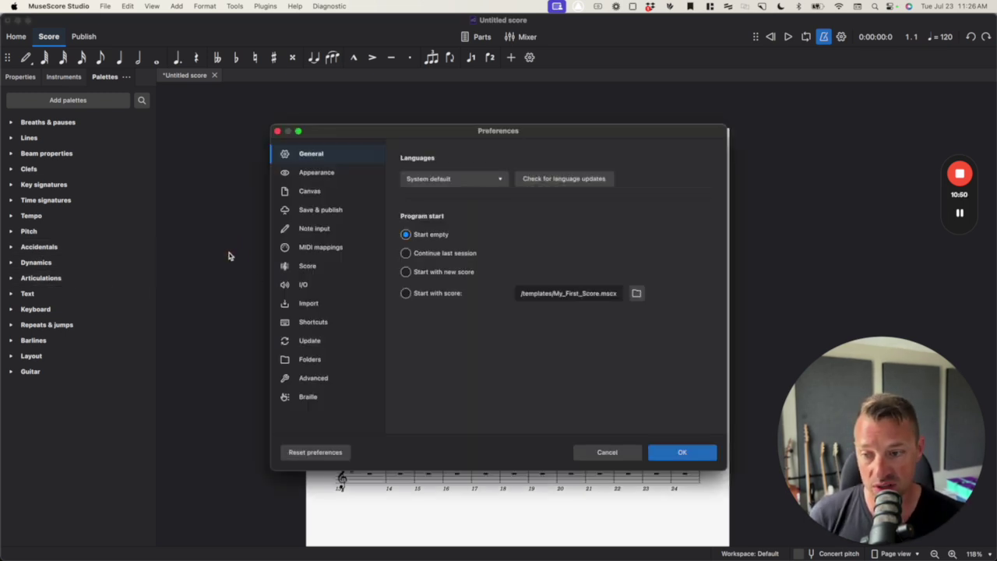
click(323, 322)
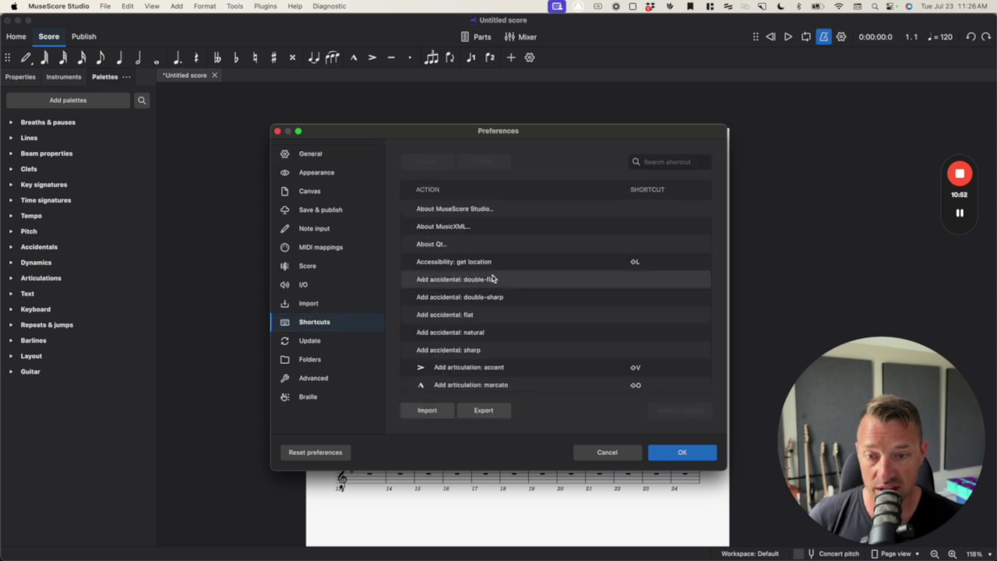
scroll(514, 279, down, 2)
scroll(514, 279, down, 8)
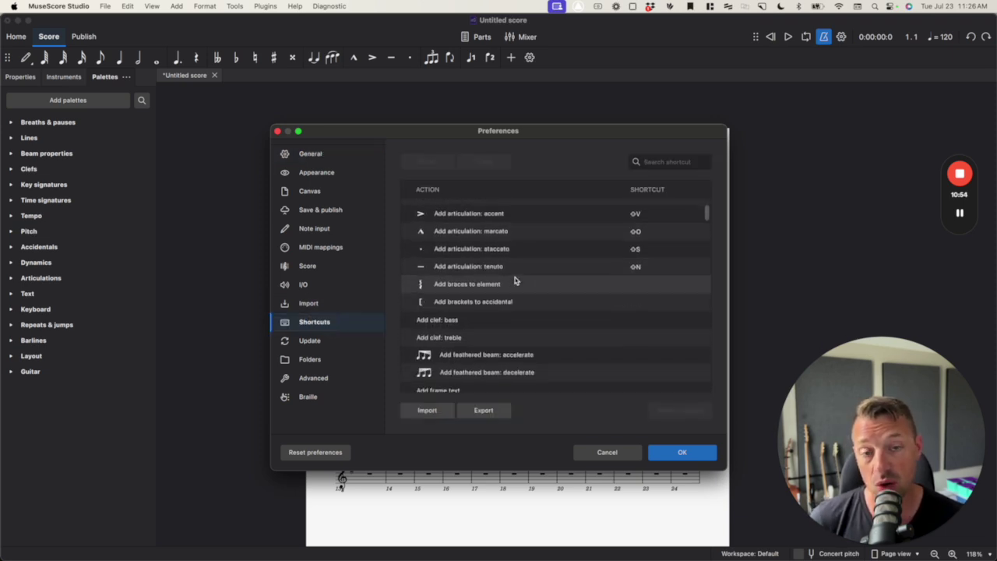
scroll(514, 280, down, 8)
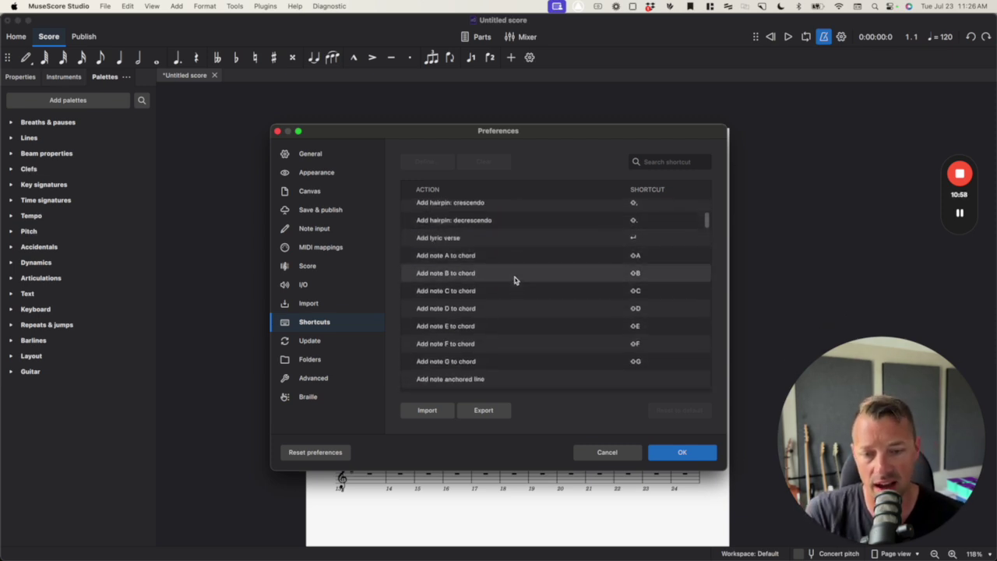
scroll(518, 285, down, 2)
scroll(518, 287, down, 5)
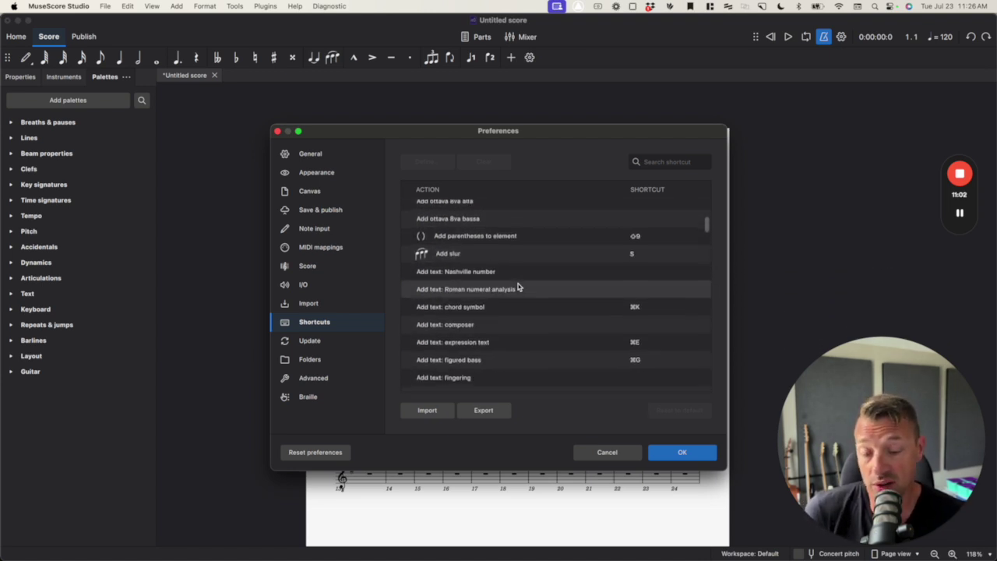
scroll(518, 286, down, 3)
scroll(518, 287, down, 5)
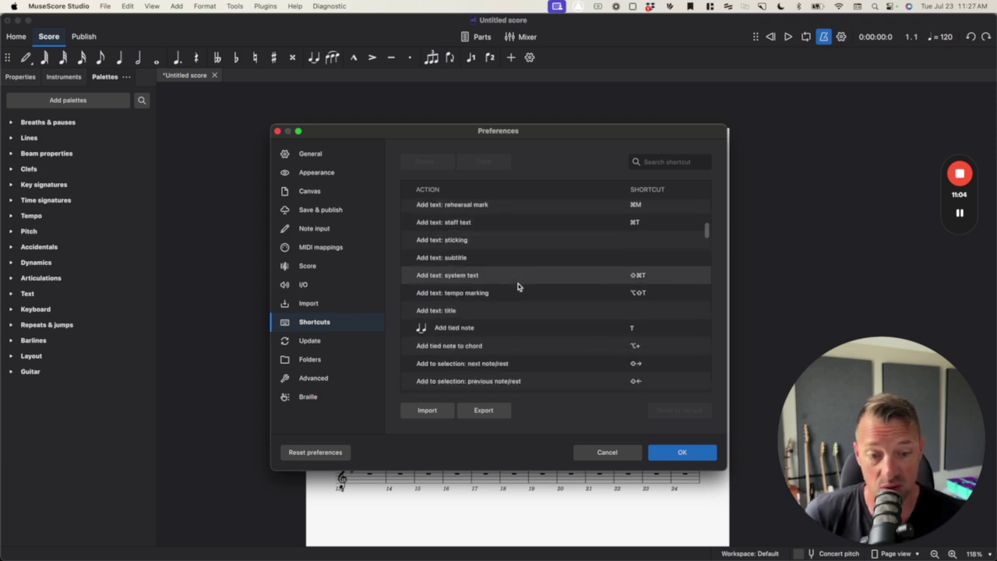
scroll(518, 286, down, 5)
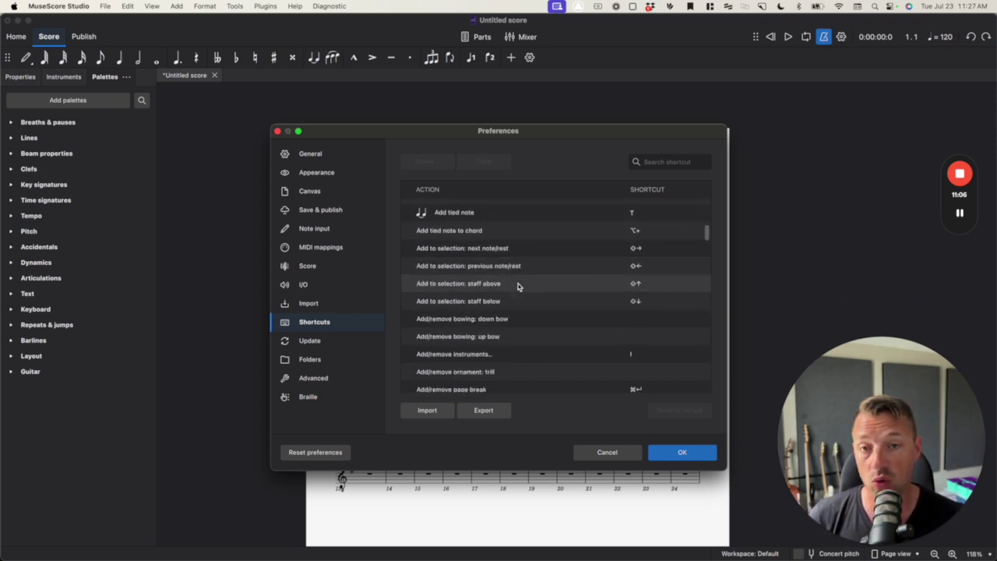
scroll(518, 287, down, 8)
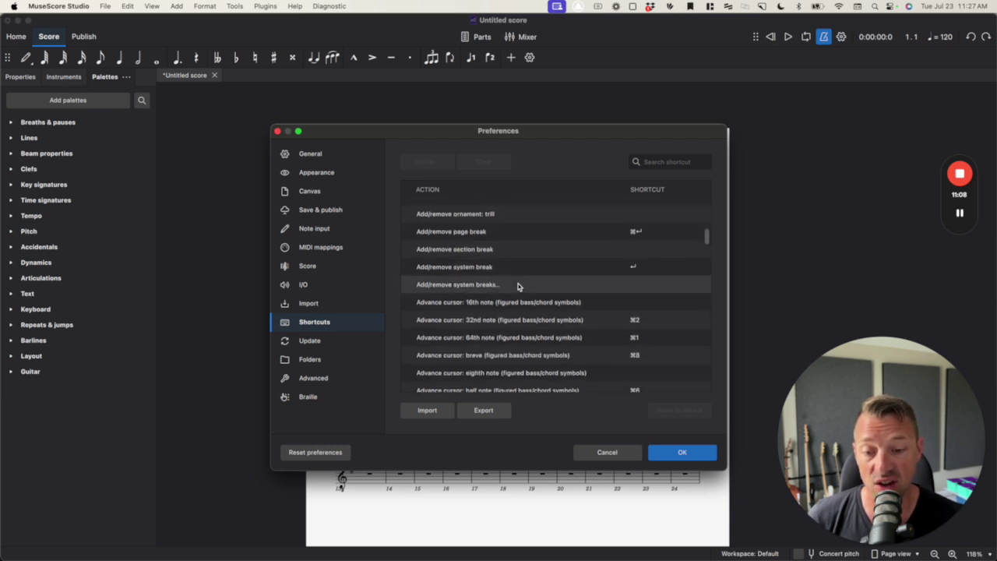
scroll(518, 287, down, 3)
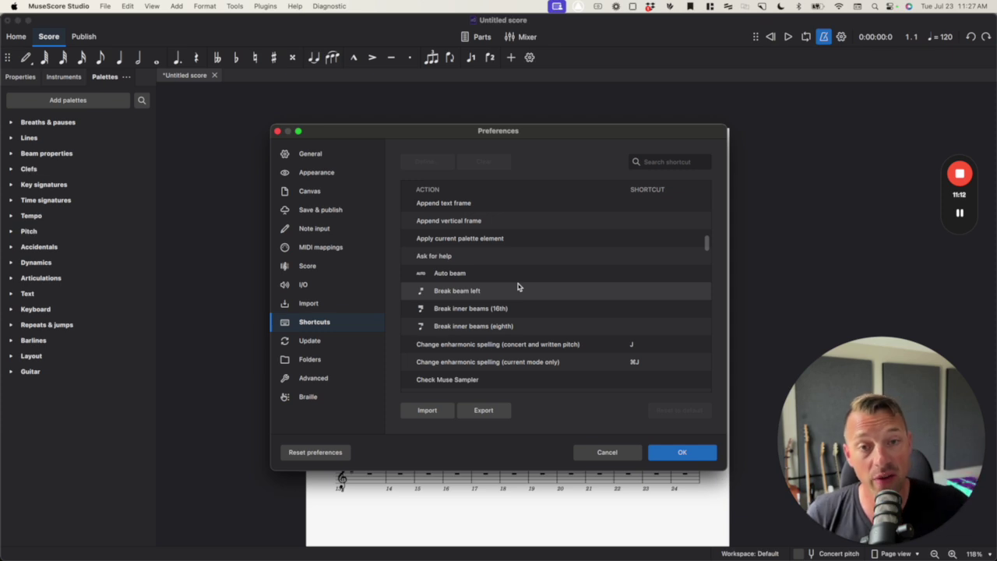
scroll(518, 287, down, 1)
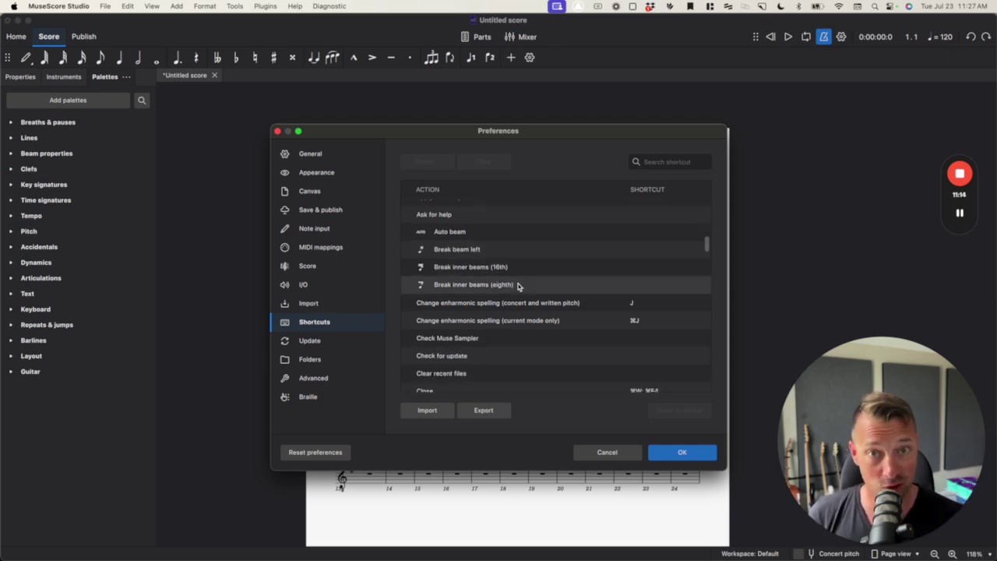
scroll(518, 287, down, 3)
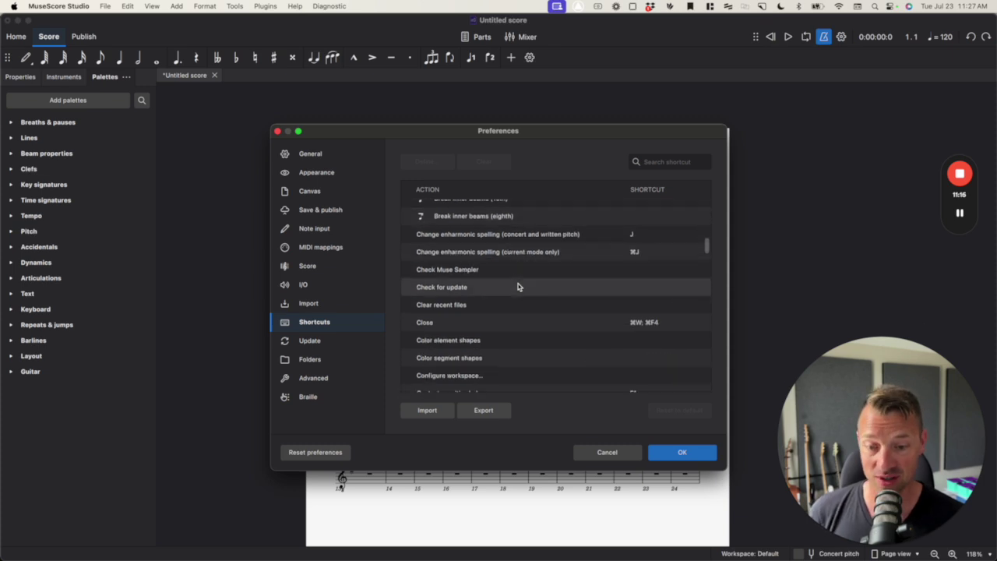
Cancel Preferences, toggle the Accidentals palette, and expand Dynamics
click(615, 454)
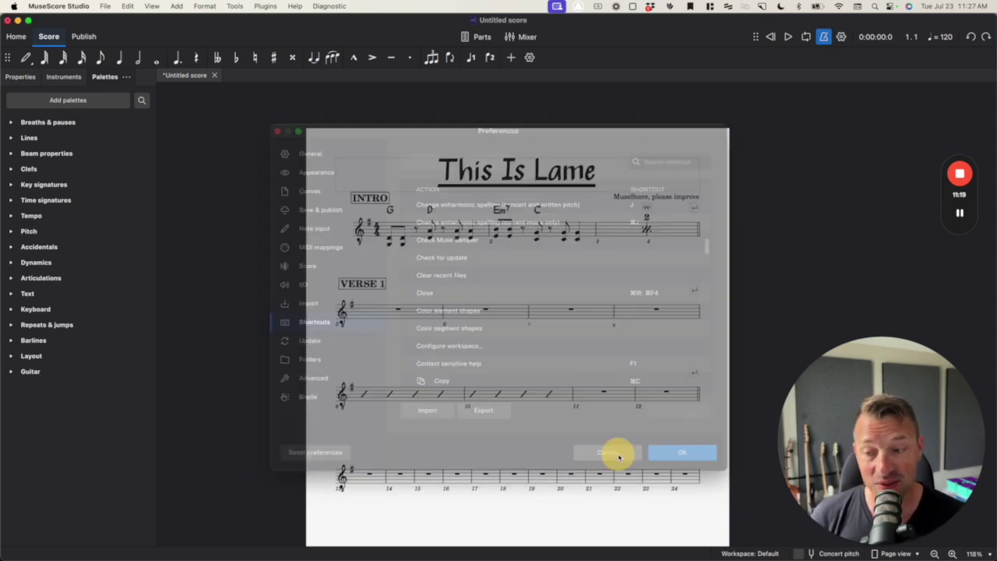
click(22, 248)
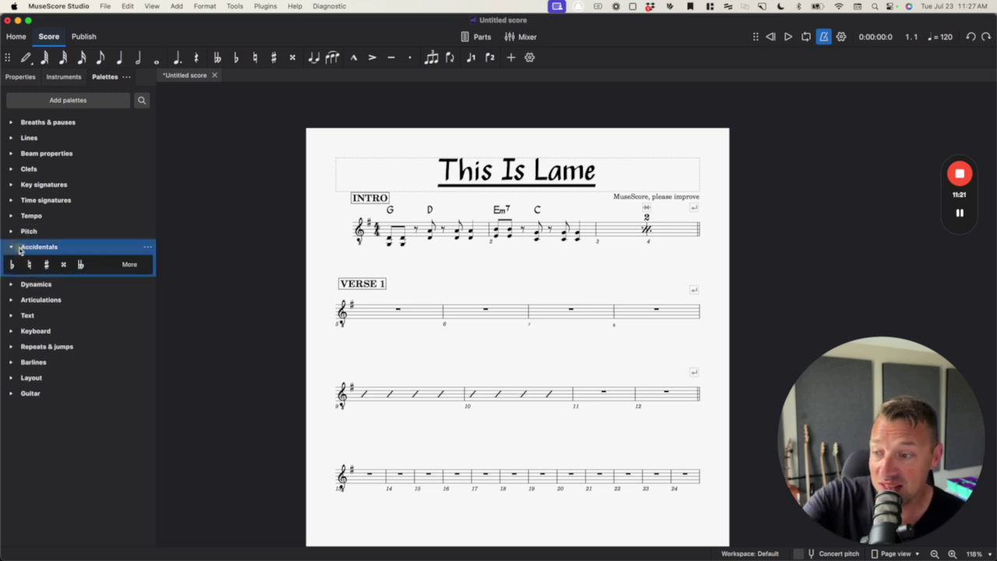
click(11, 247)
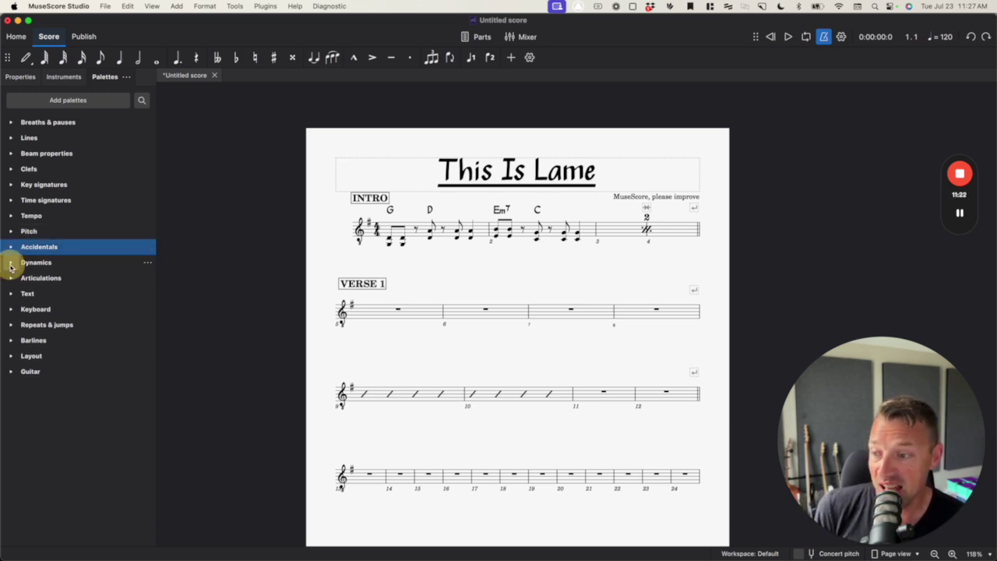
click(11, 264)
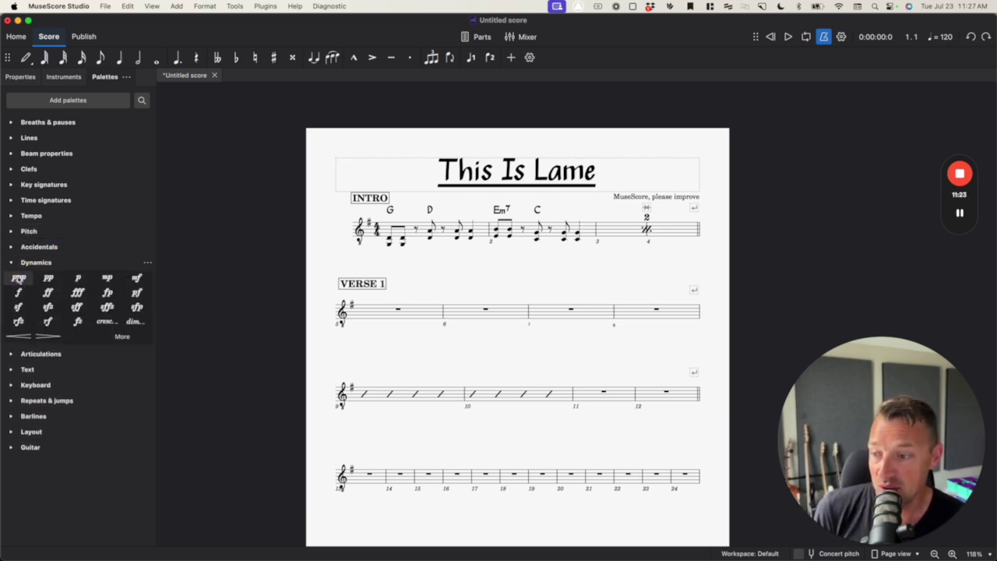
Apply a short crescendo hairpin to the first note of measure 1
click(27, 337)
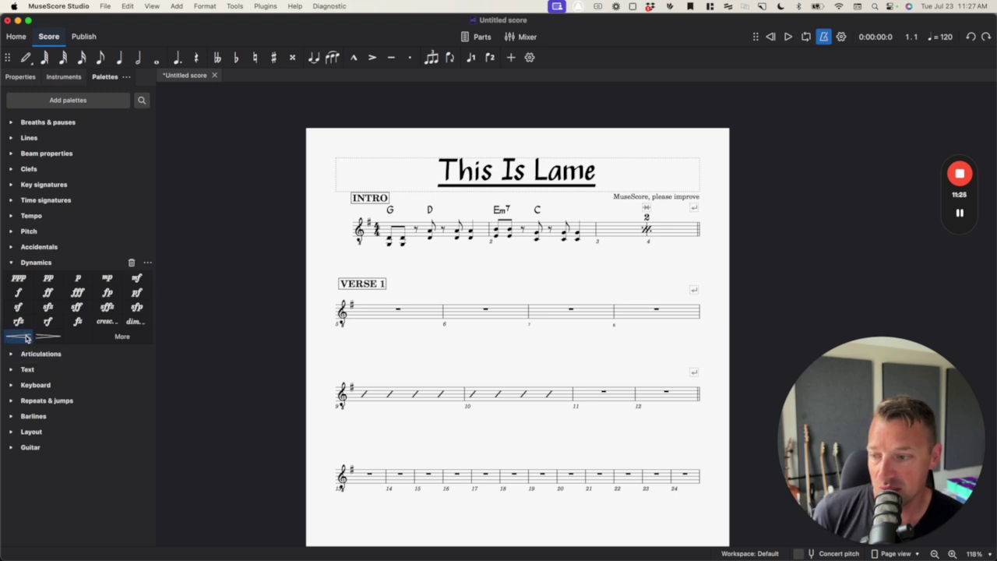
click(392, 249)
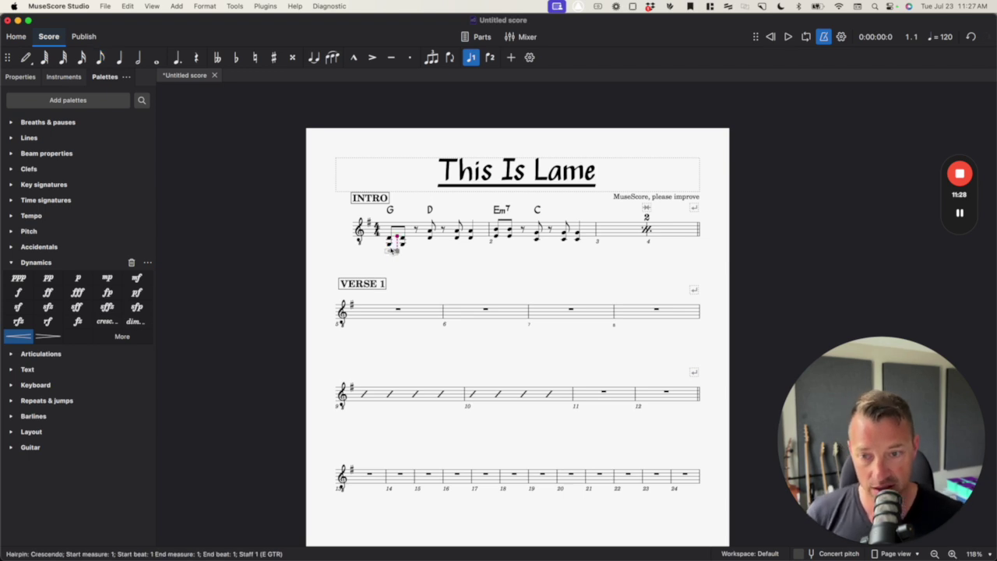
click(421, 272)
Add a crescendo hairpin spanning all of measure 1 with the < shortcut
click(395, 250)
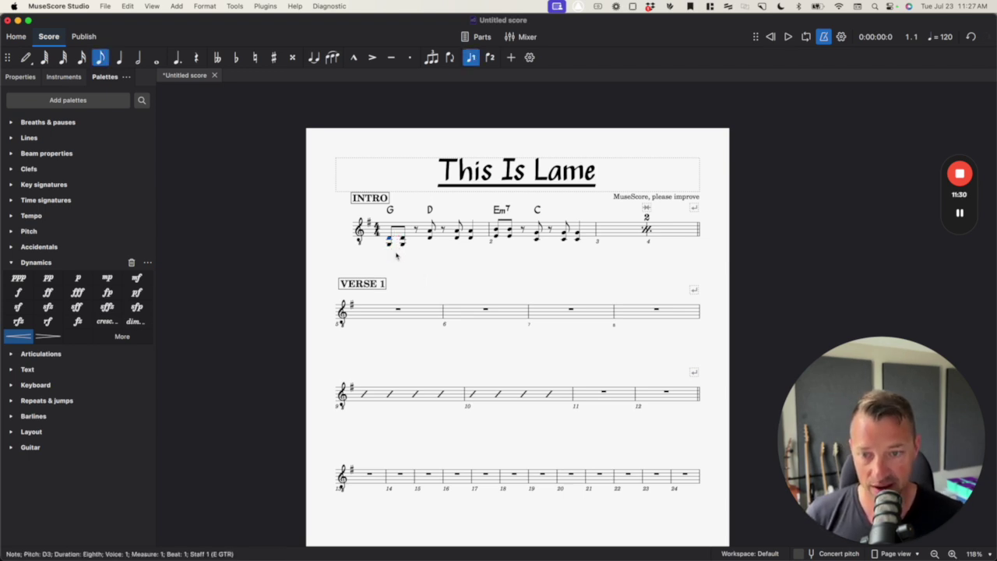
click(428, 231)
key(less)
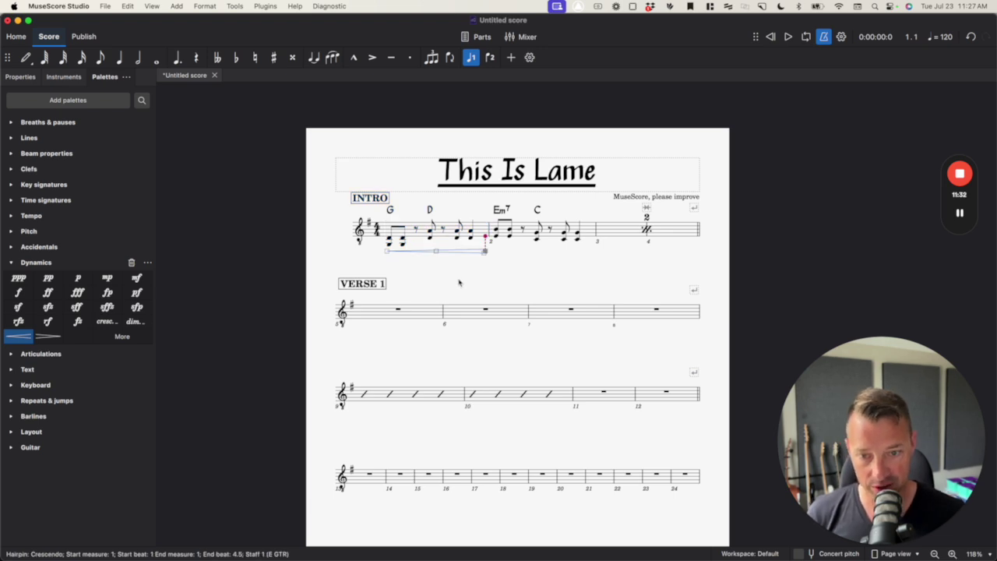
click(459, 283)
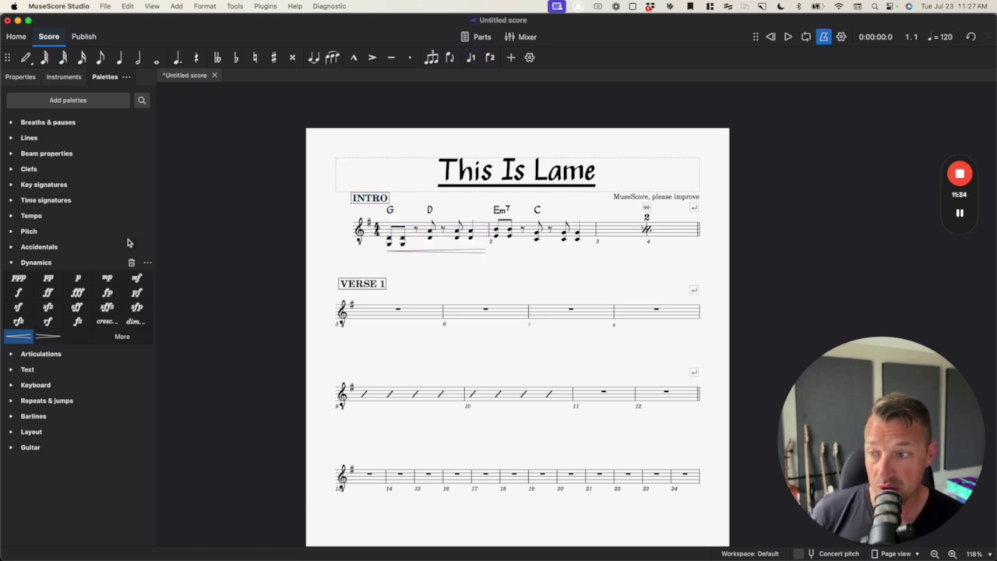
click(11, 264)
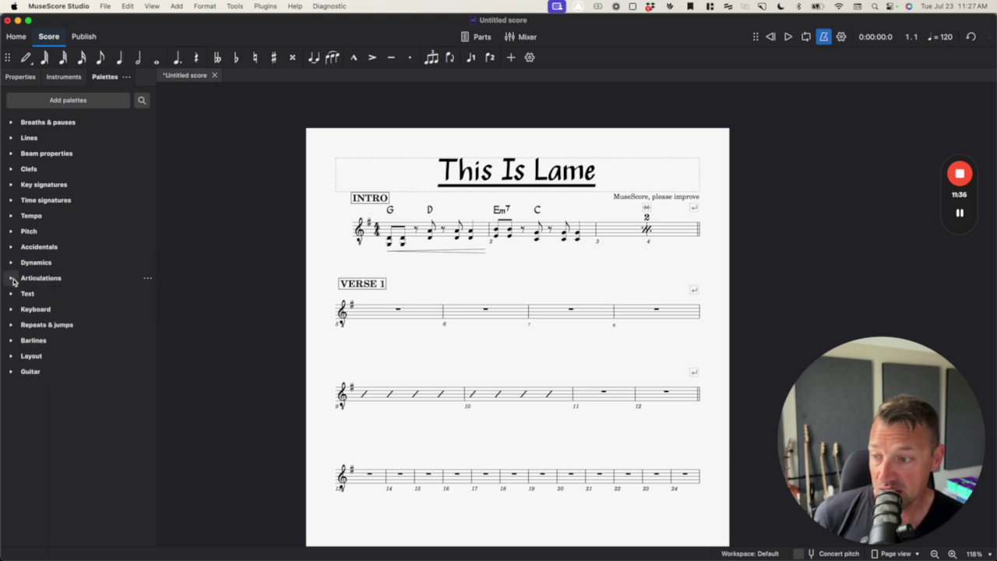
Open the Barlines palette and inspect the double barline ending measure 12
click(11, 278)
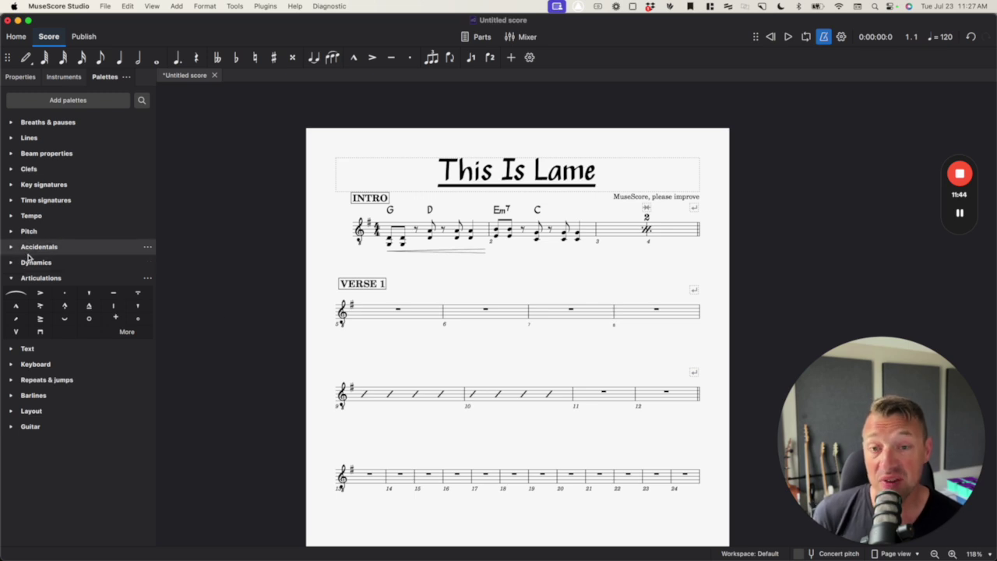
click(13, 280)
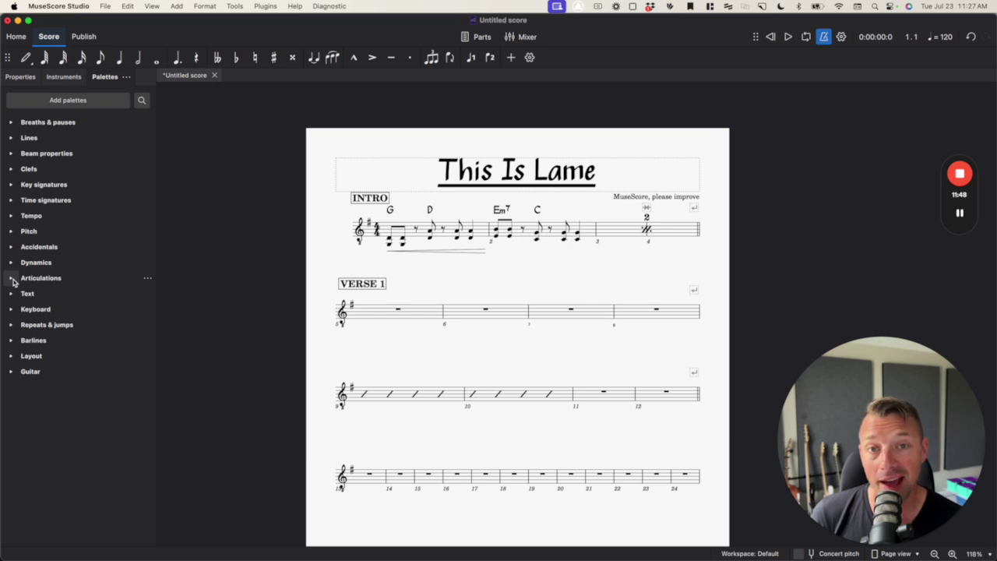
click(11, 341)
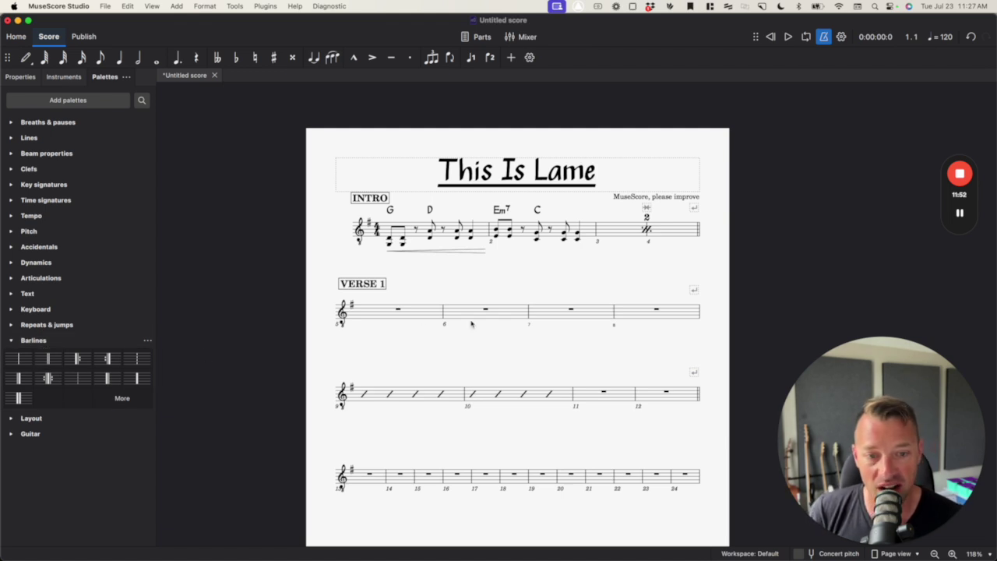
click(701, 394)
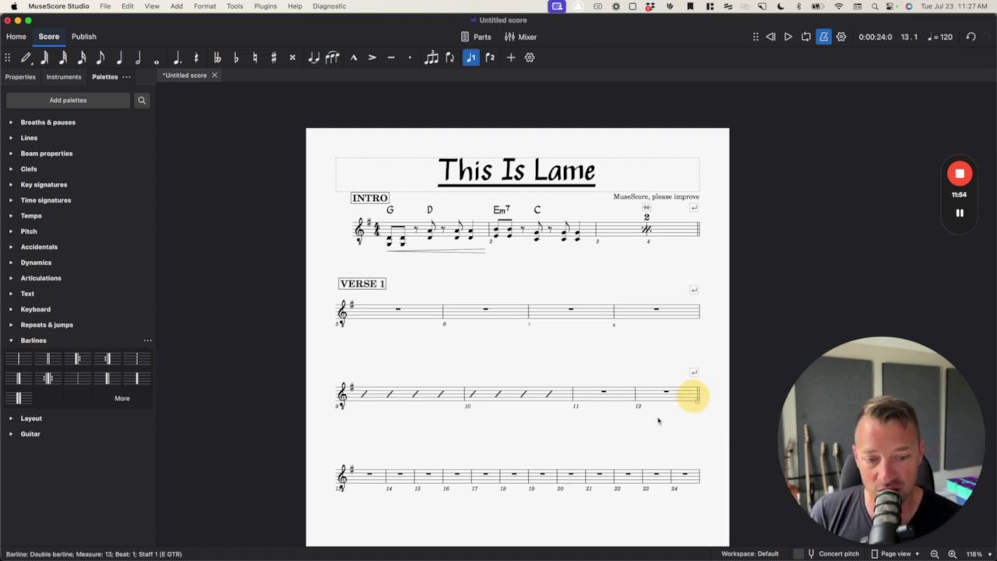
Place a double barline after measure 15 from the Barlines palette
click(440, 474)
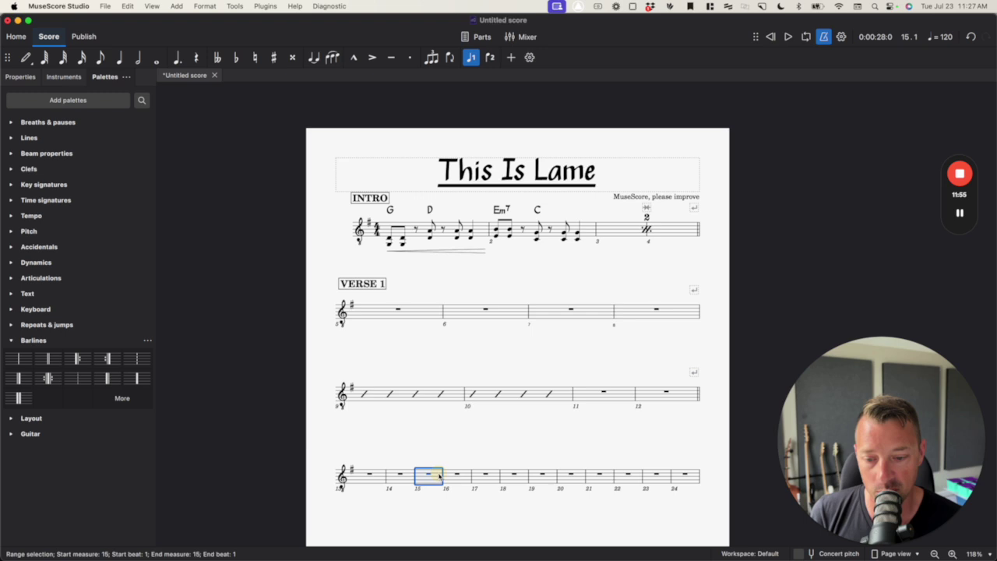
click(47, 359)
click(446, 461)
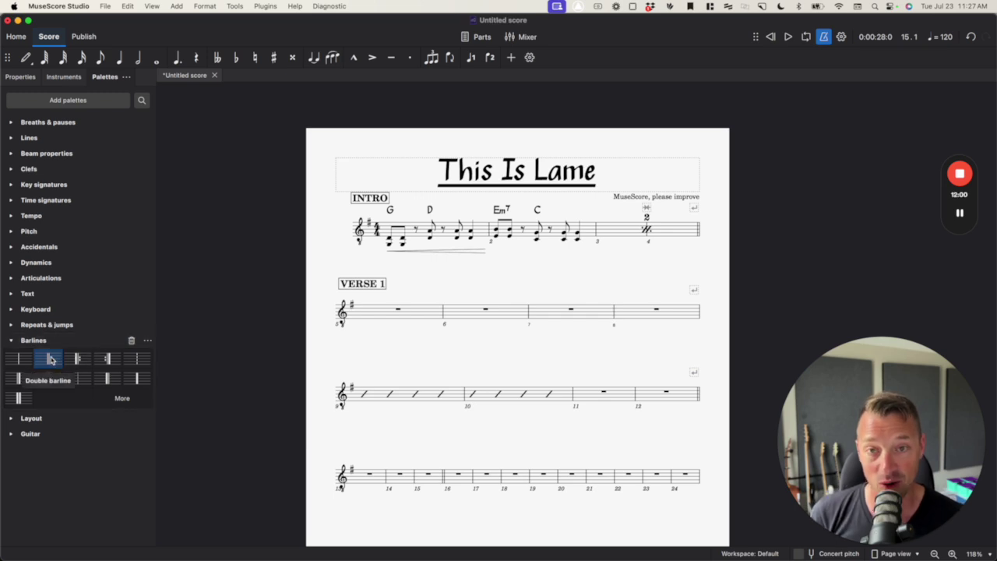
click(31, 340)
click(31, 340)
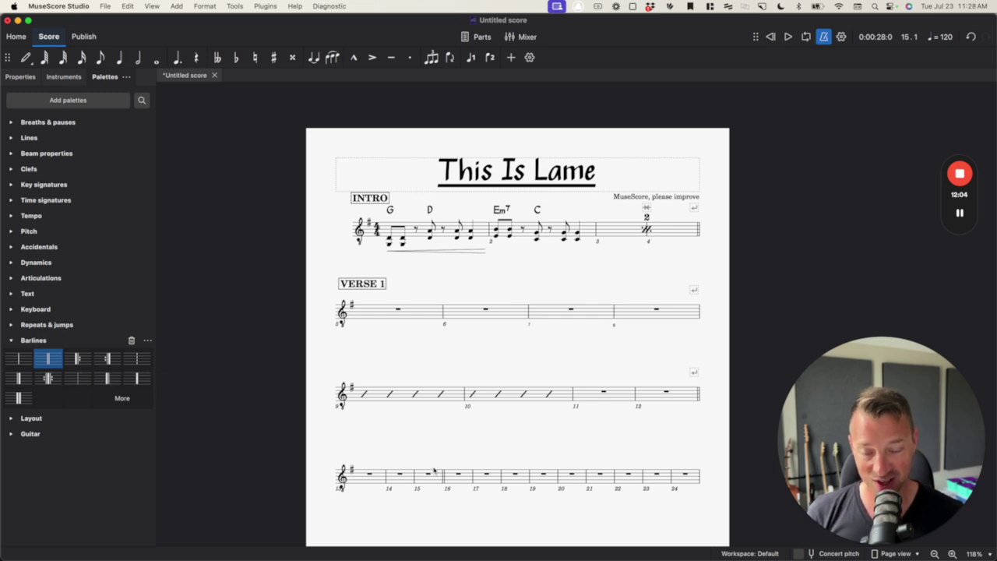
Lock measures 13–15 onto one system with the Layout palette's 'Keep measures on the same system'
click(14, 340)
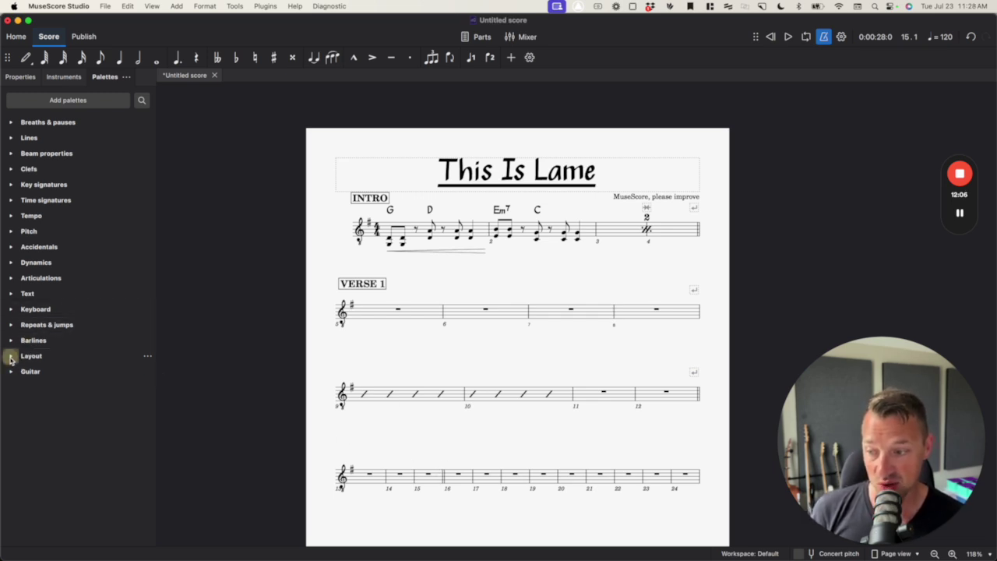
click(14, 356)
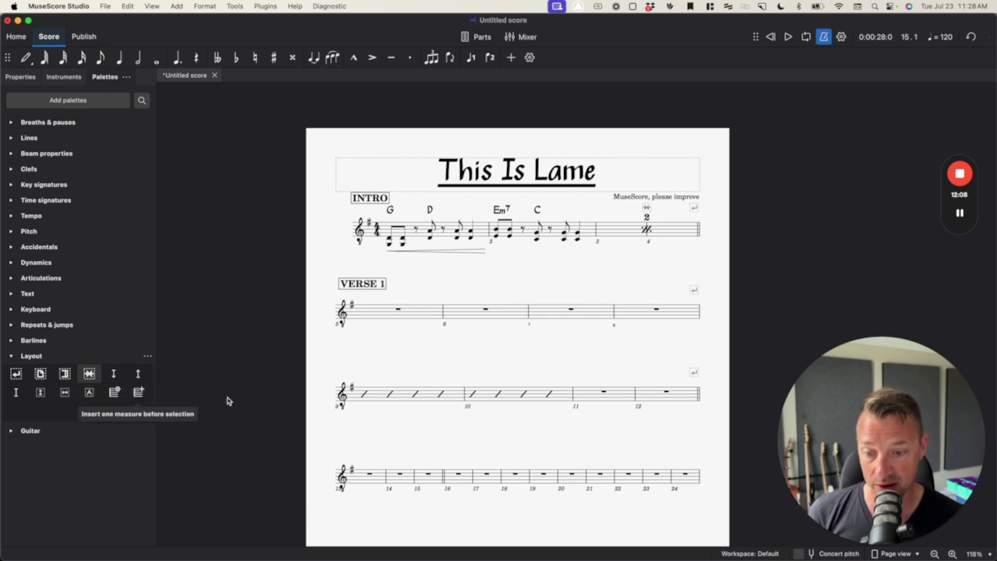
click(376, 477)
shift+click(427, 476)
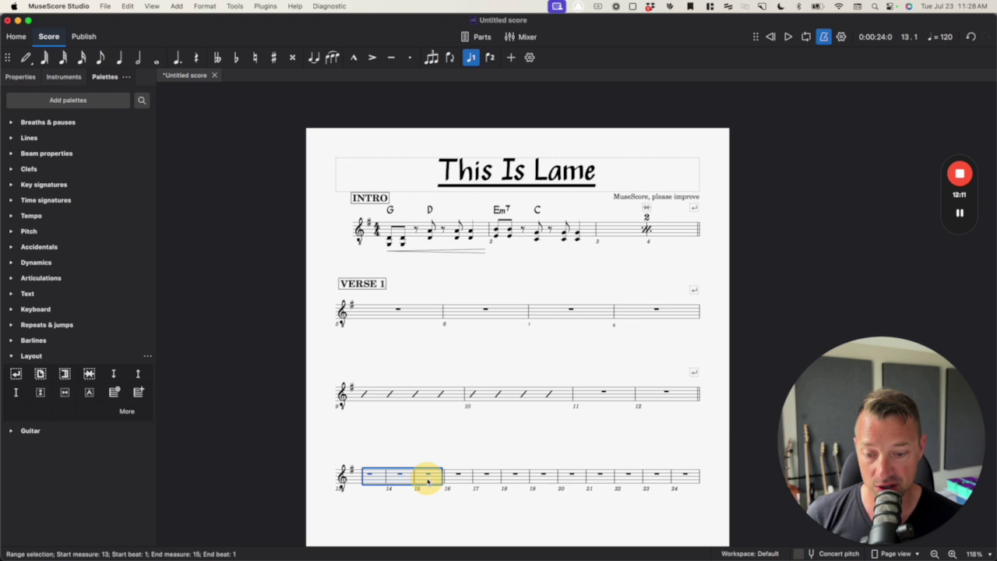
click(89, 375)
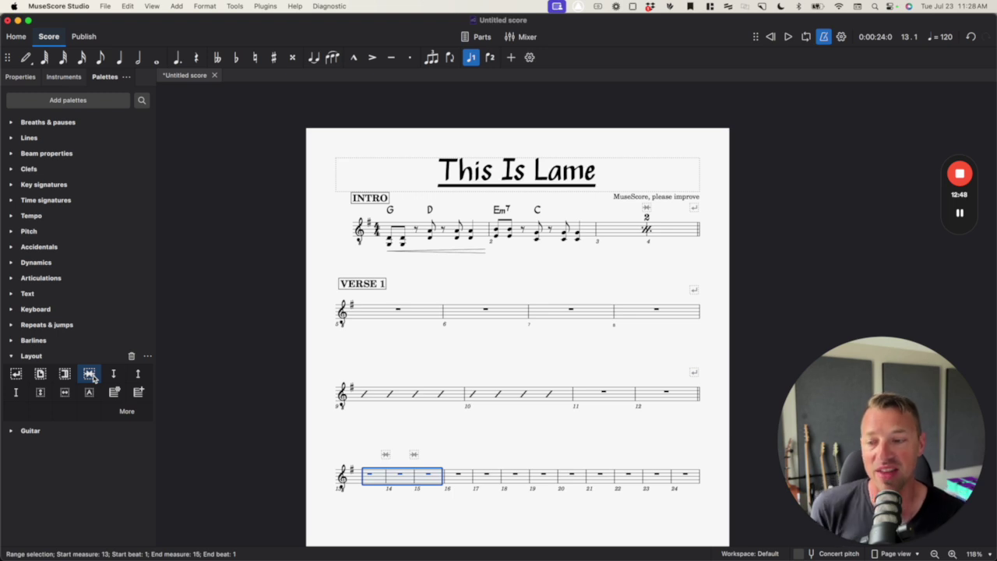
click(195, 318)
scroll(488, 343, down, 2)
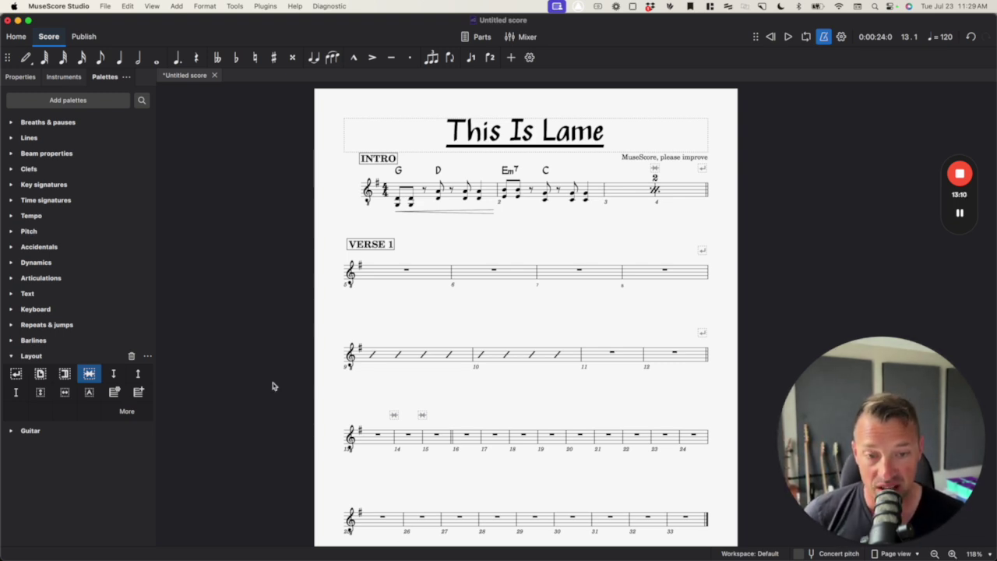
Copy Intro measures 1–2 with their G, D, Em7, C chords into Verse 1 measures 5–6
click(491, 194)
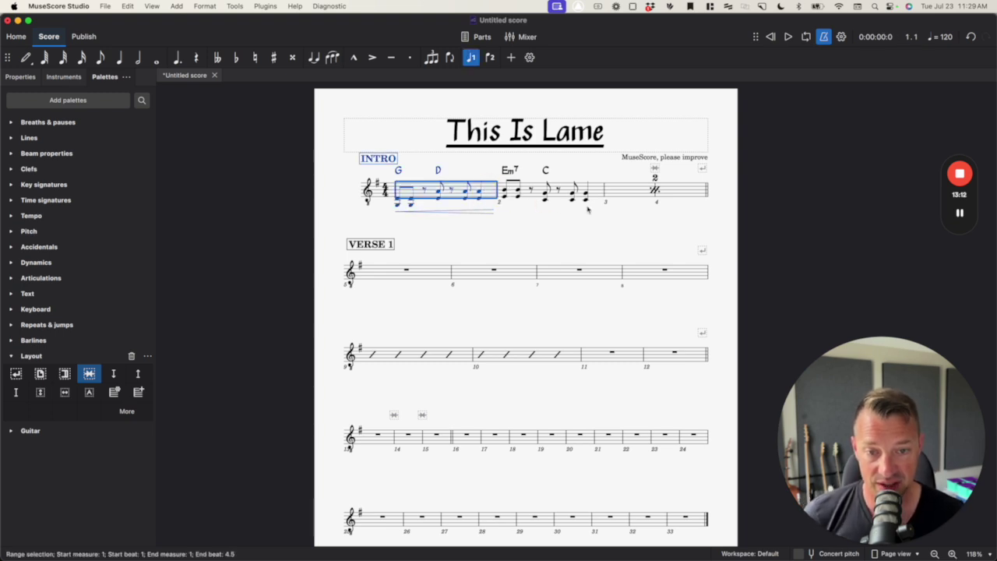
shift+click(596, 193)
key(ctrl+c)
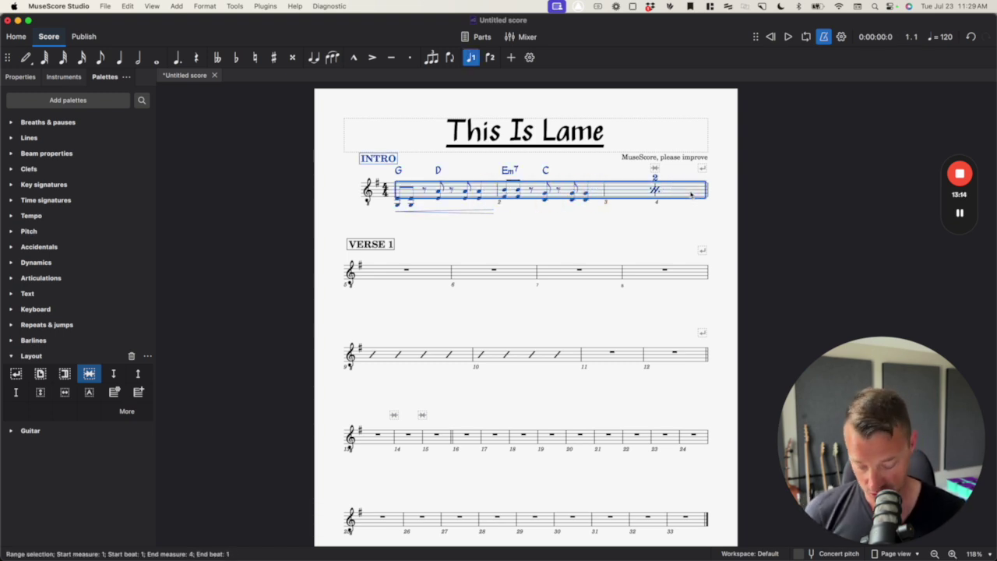
click(405, 272)
key(ctrl+v)
key(Escape)
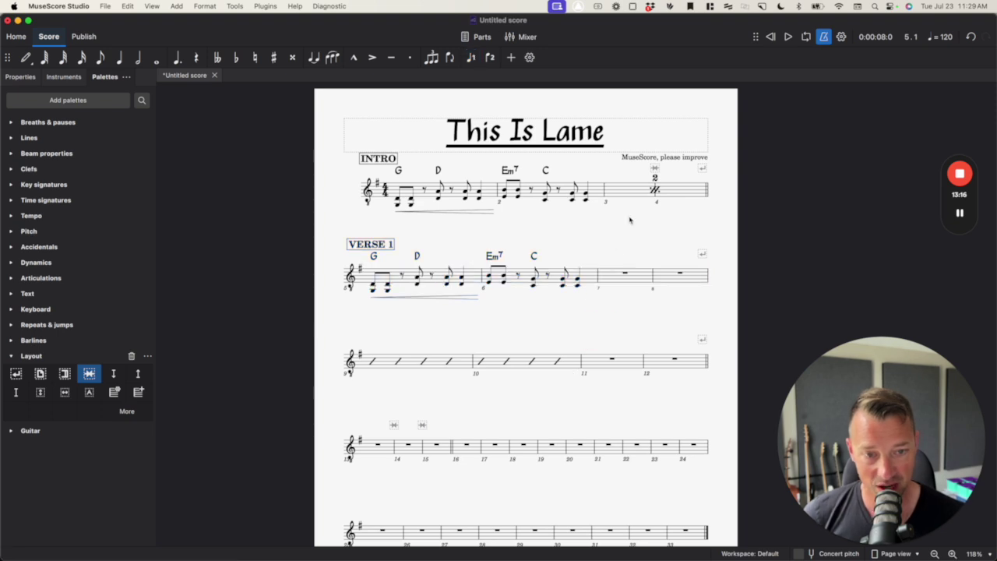
Fill Verse 1 measures 7–8 with slash notation
click(634, 195)
click(663, 196)
click(611, 274)
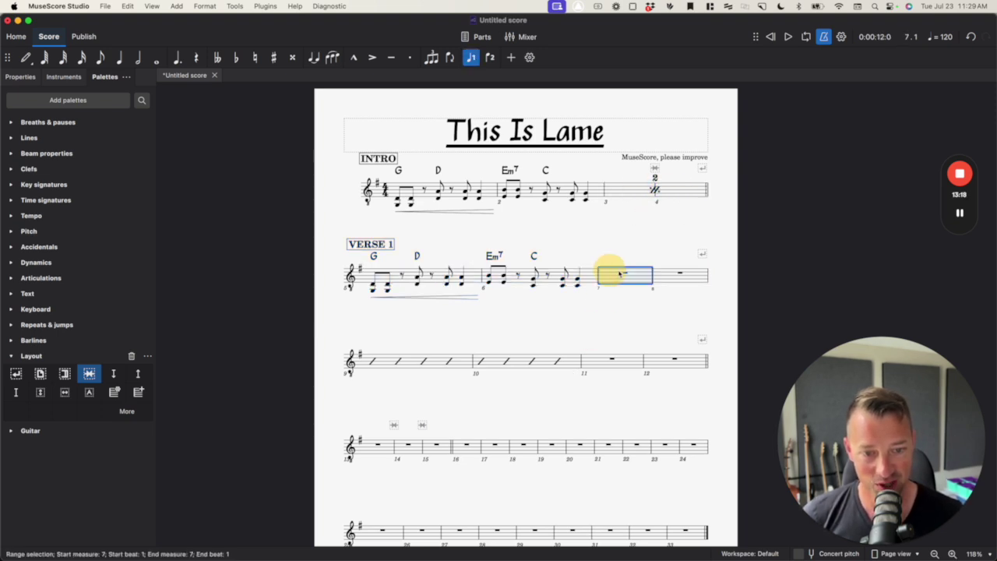
key(ctrl+shift+k)
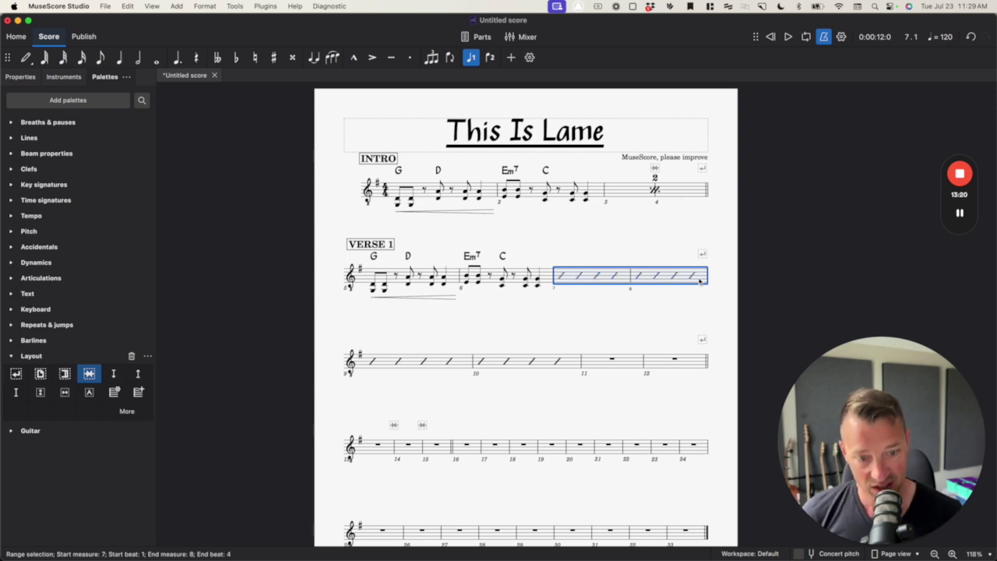
click(566, 330)
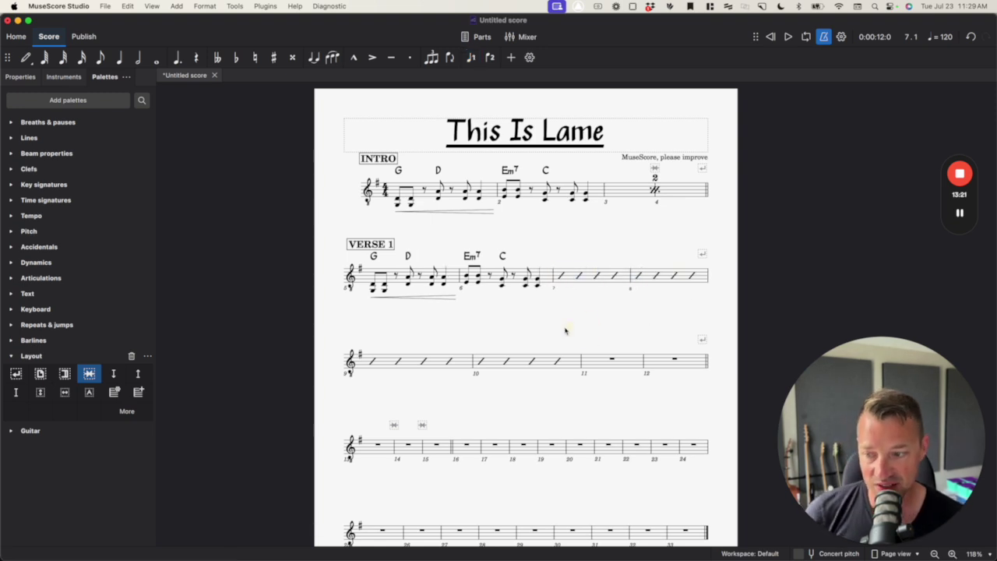
Expand the Repeats & jumps palette and delete its two-measure repeat symbol
click(24, 324)
click(570, 280)
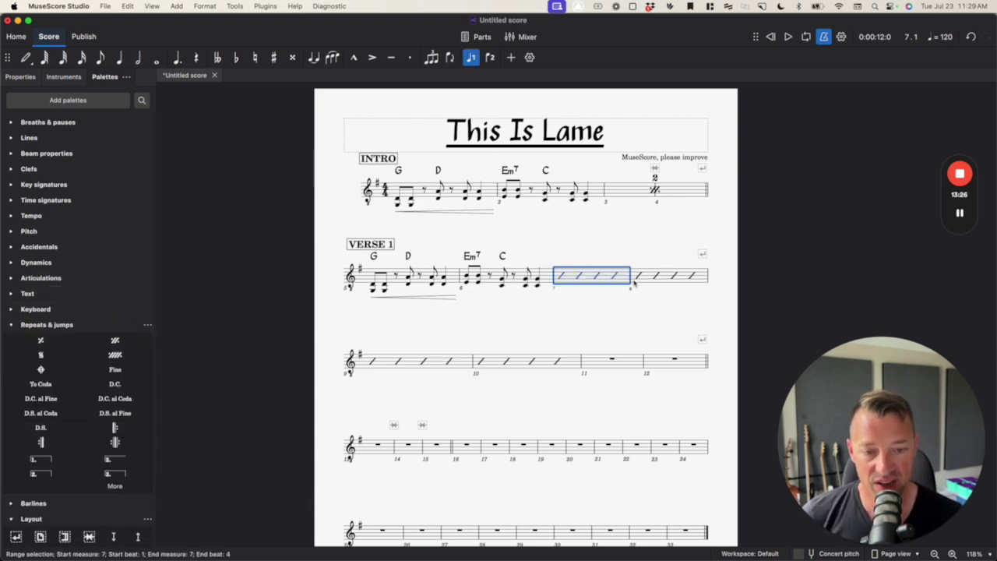
shift+click(705, 280)
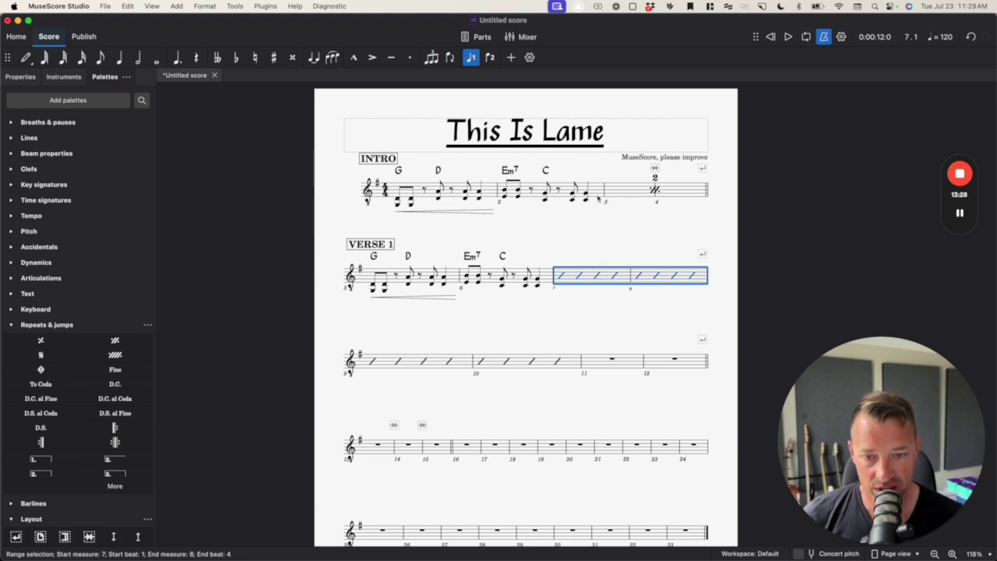
click(621, 196)
click(572, 282)
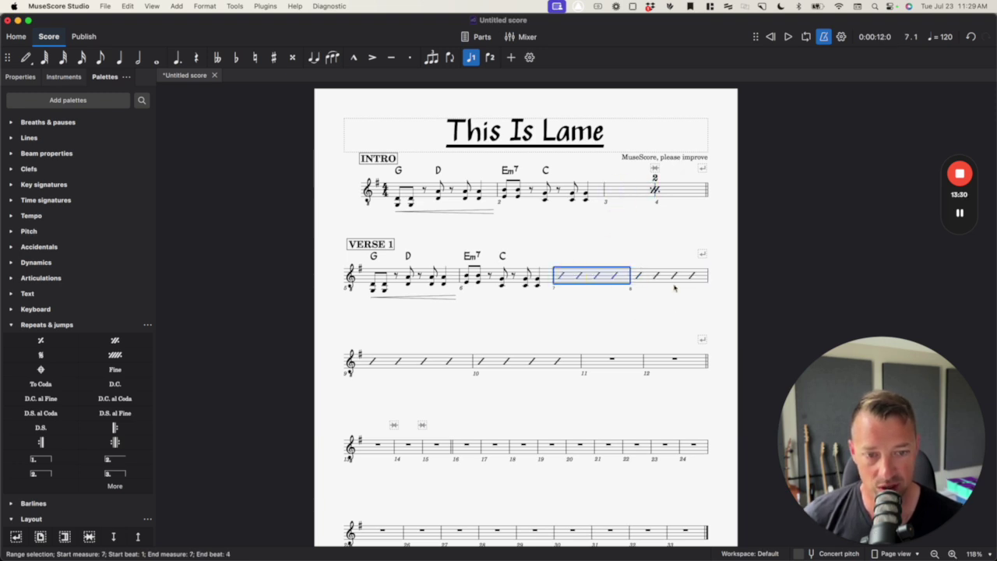
shift+click(700, 284)
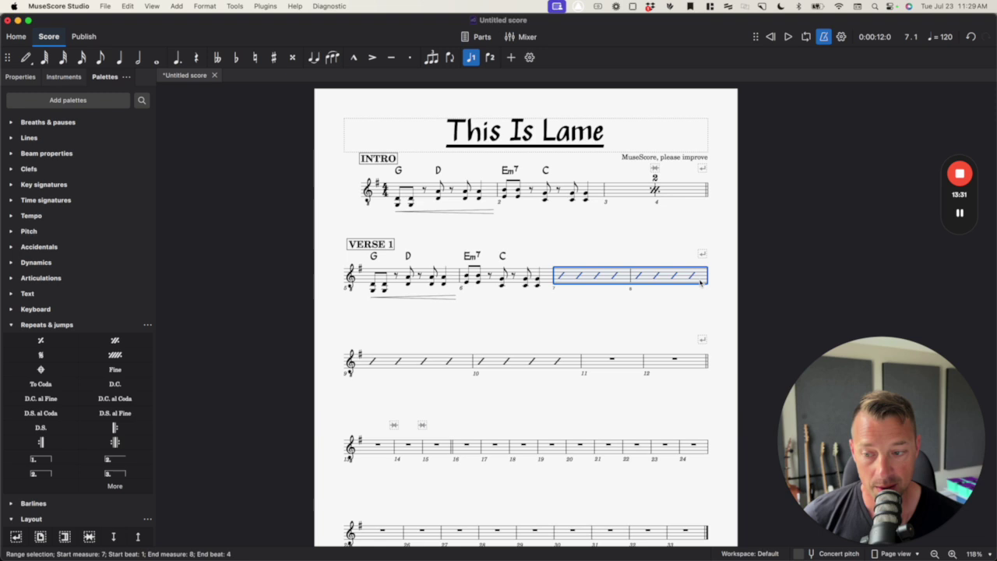
click(113, 343)
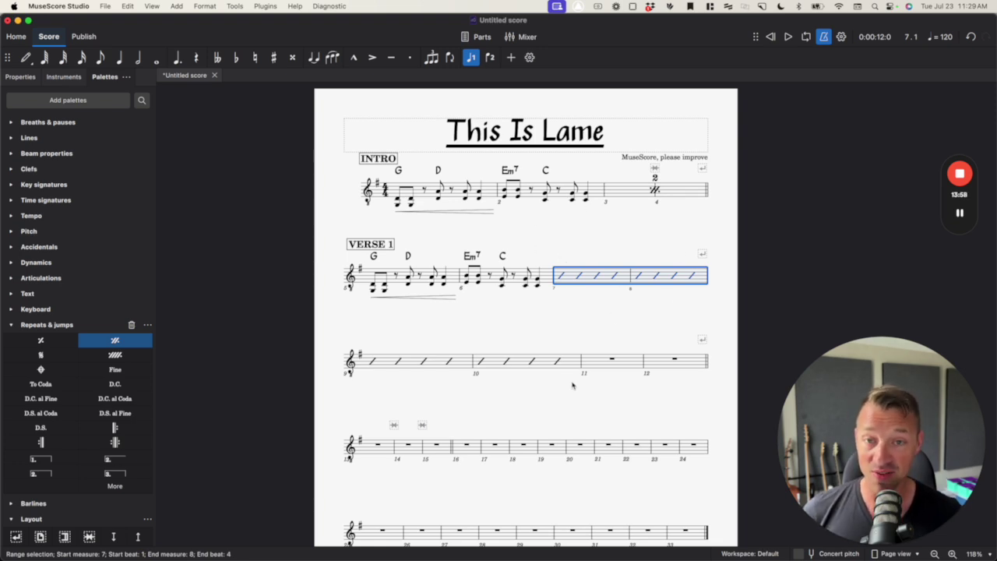
key(Delete)
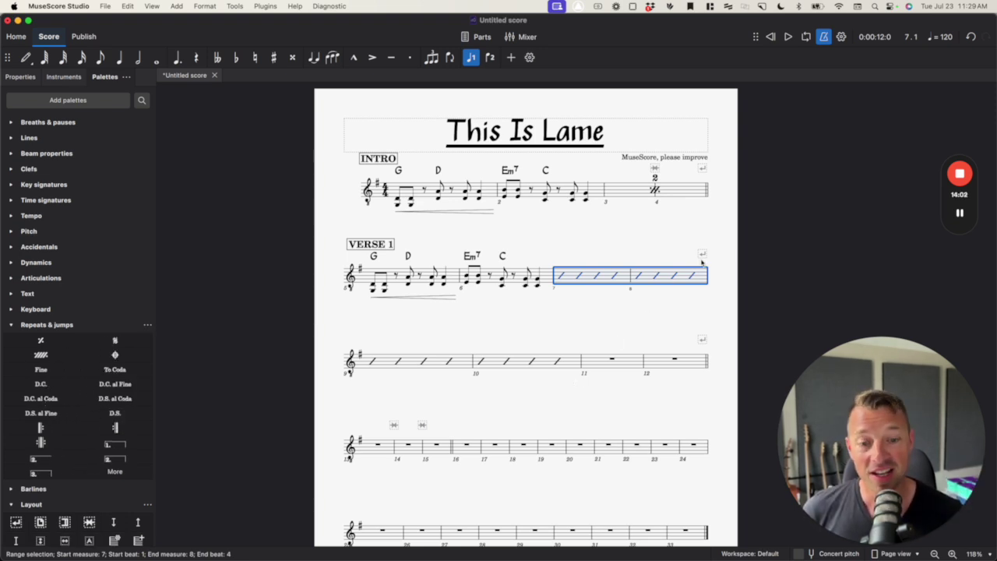
Re-add the two-measure repeat from the palette's extra symbols, placing it right after the one-measure repeat
click(589, 249)
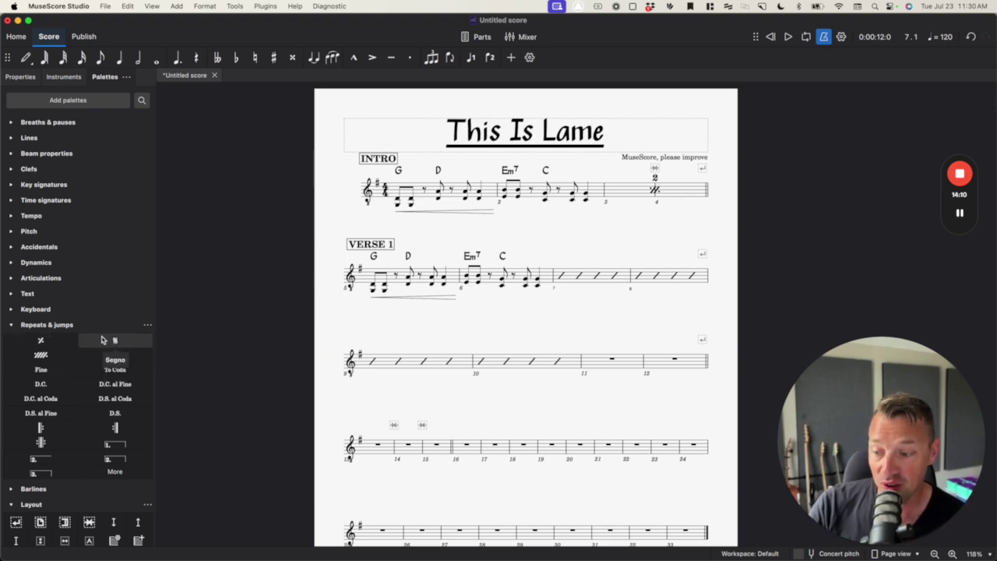
click(109, 470)
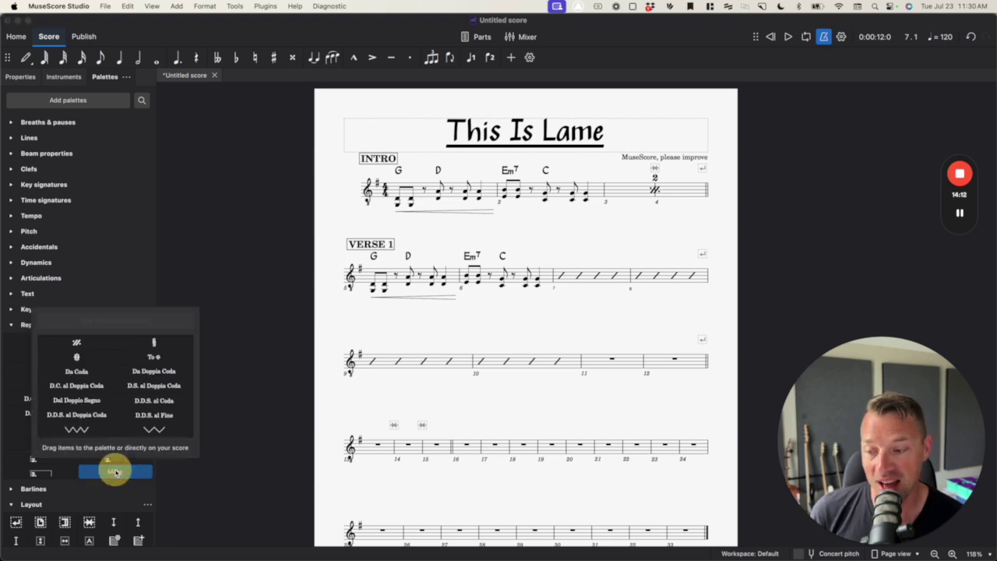
click(89, 347)
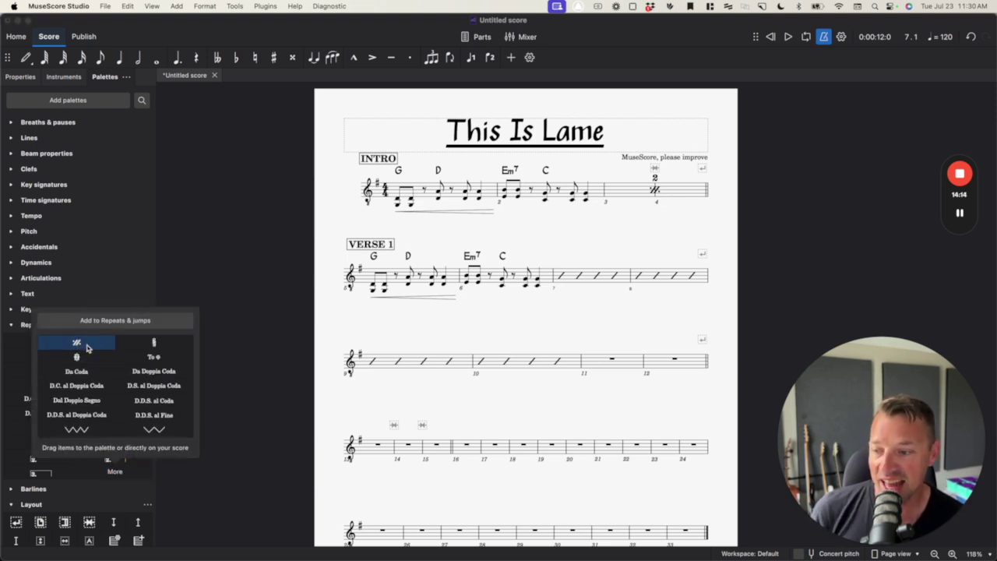
click(105, 319)
click(242, 395)
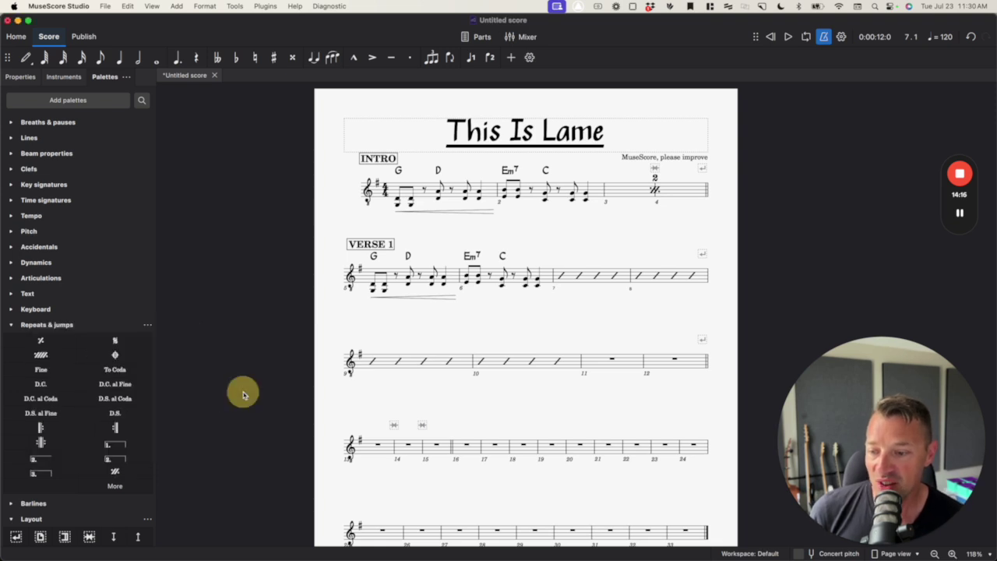
drag(110, 471, 113, 336)
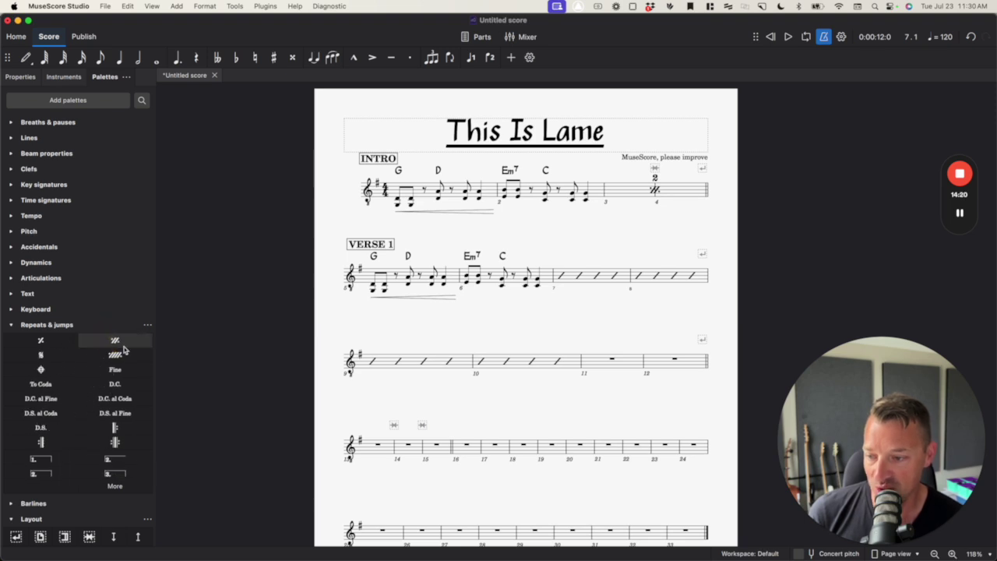
click(194, 377)
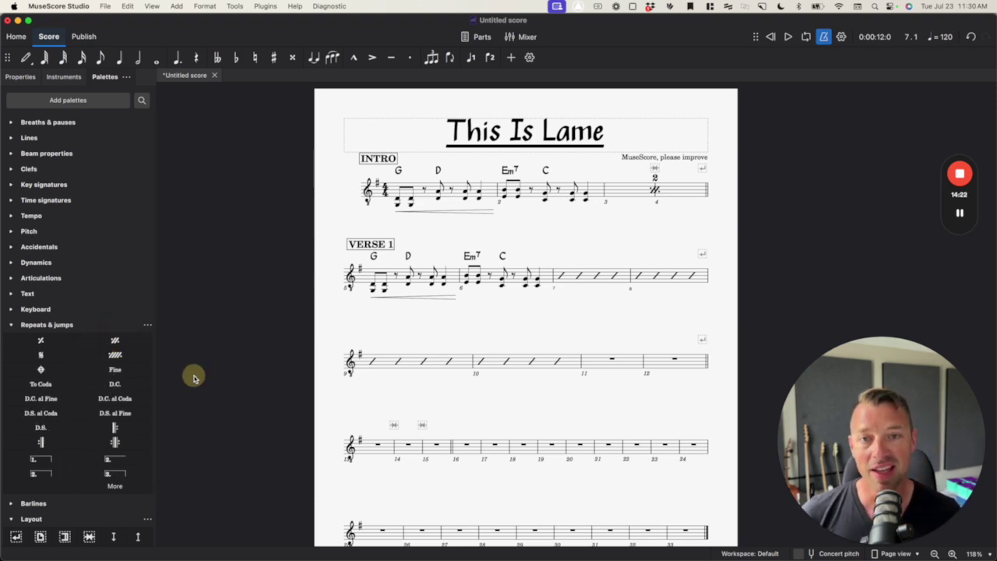